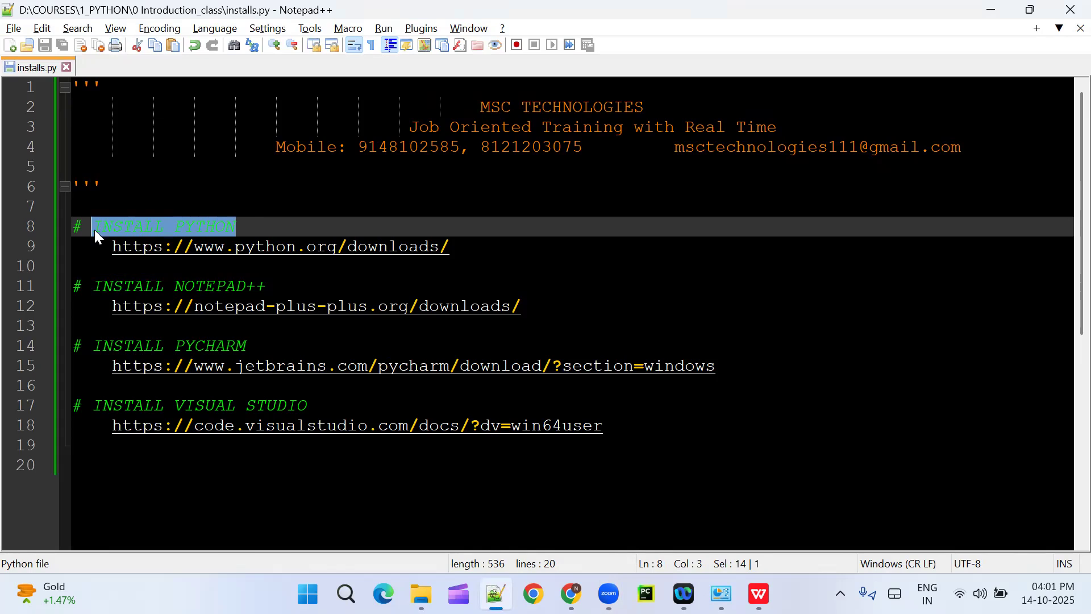
Step: Review the install headings in installs.py for Python, Notepad++, PyCharm and Visual Studio, and the Python download link
left_click_drag(267, 286, 164, 287)
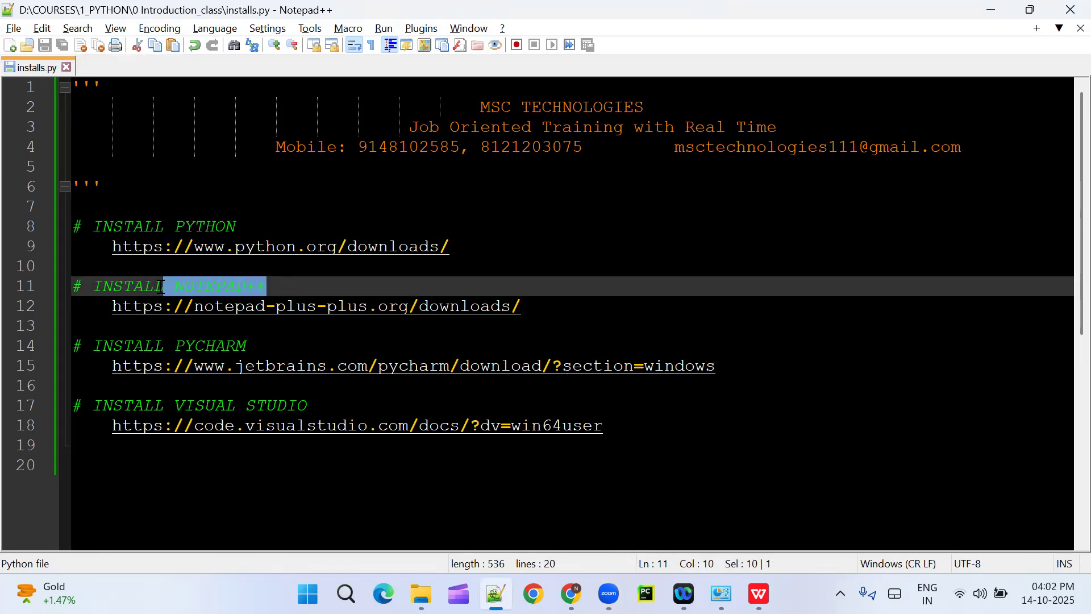
left_click_drag(246, 345, 174, 346)
left_click_drag(308, 406, 172, 405)
left_click(199, 470)
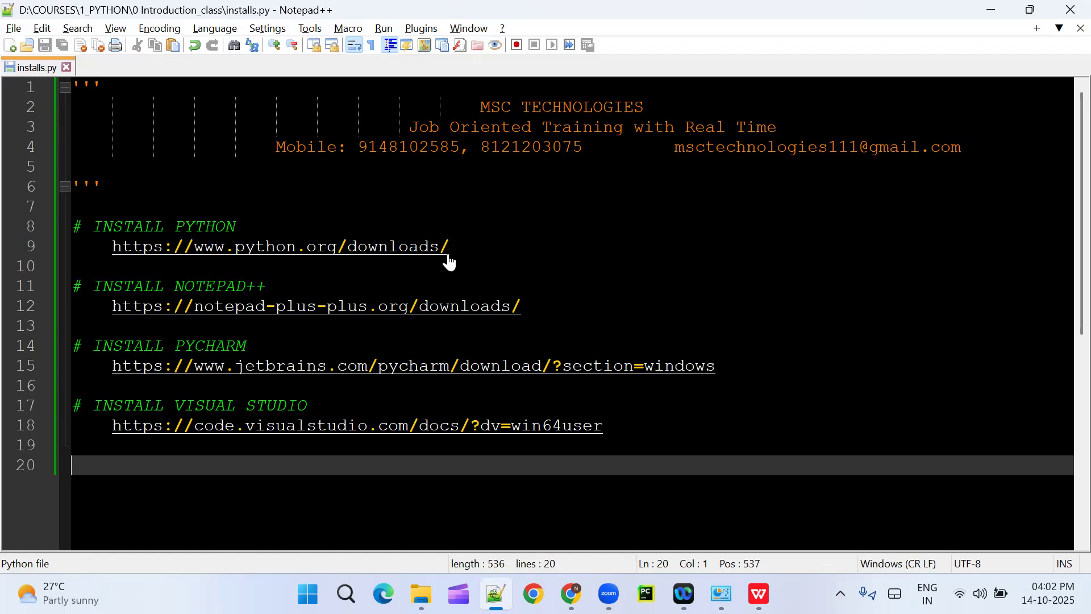
left_click_drag(449, 248, 112, 246)
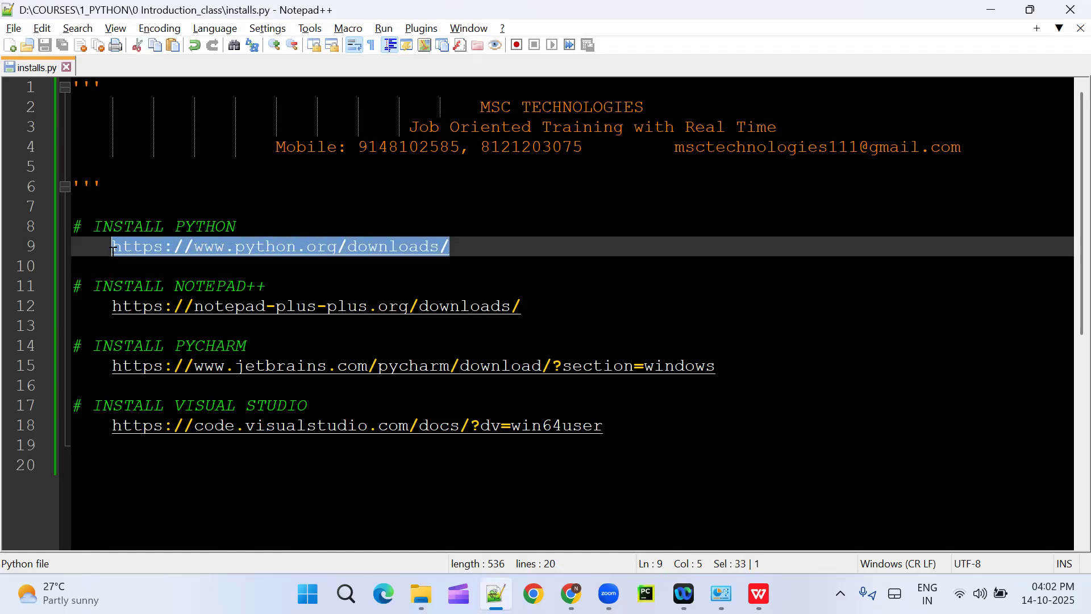
Step: Switch to Chrome and open a new tab ready for a Google search
mouse_move(571, 594)
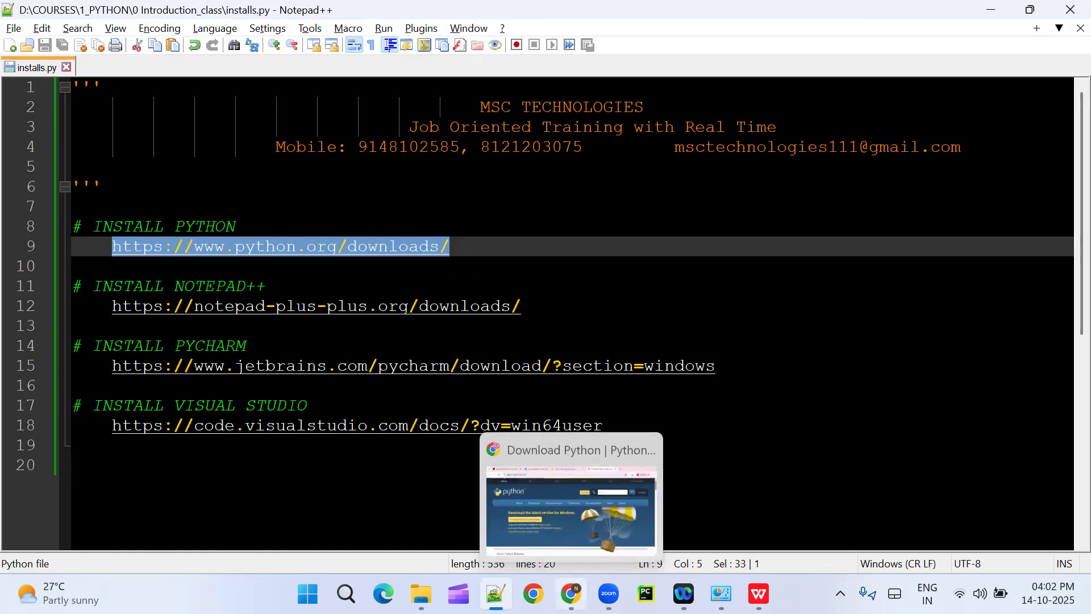
left_click(571, 506)
left_click(862, 51)
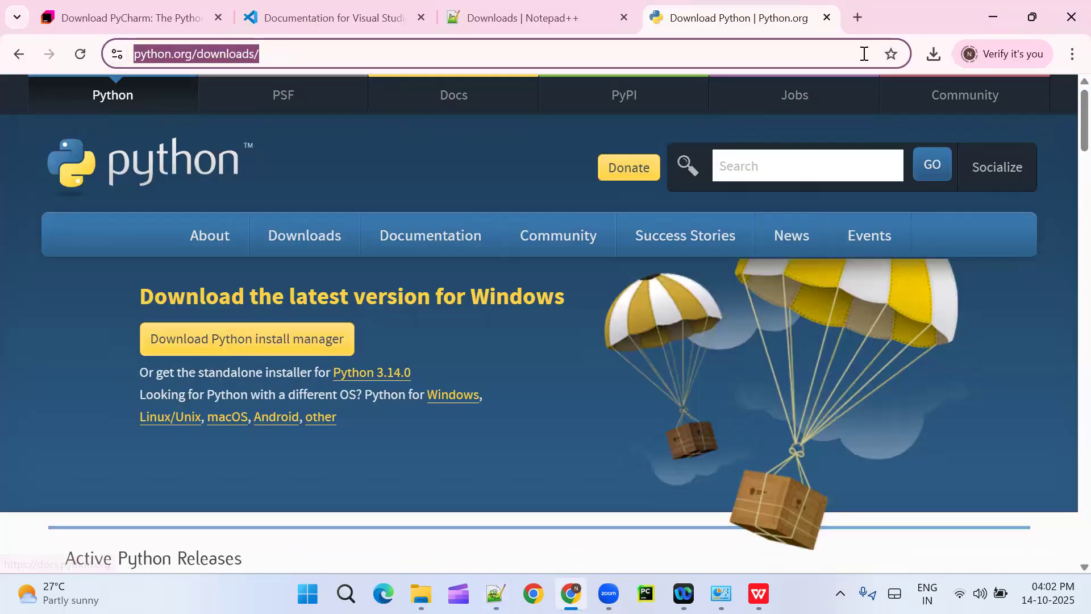
left_click(859, 20)
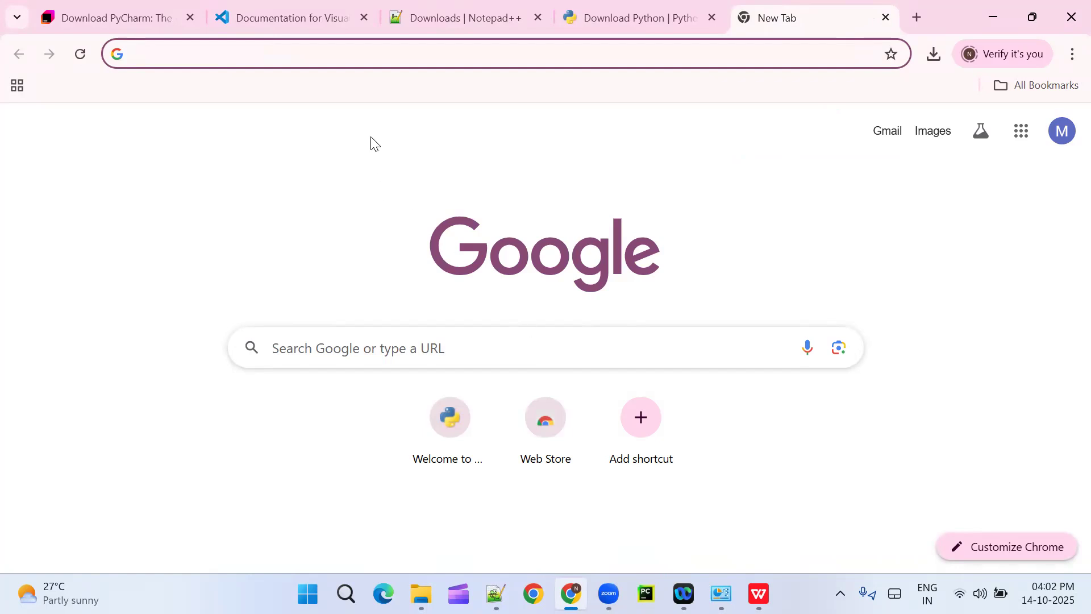
left_click(372, 56)
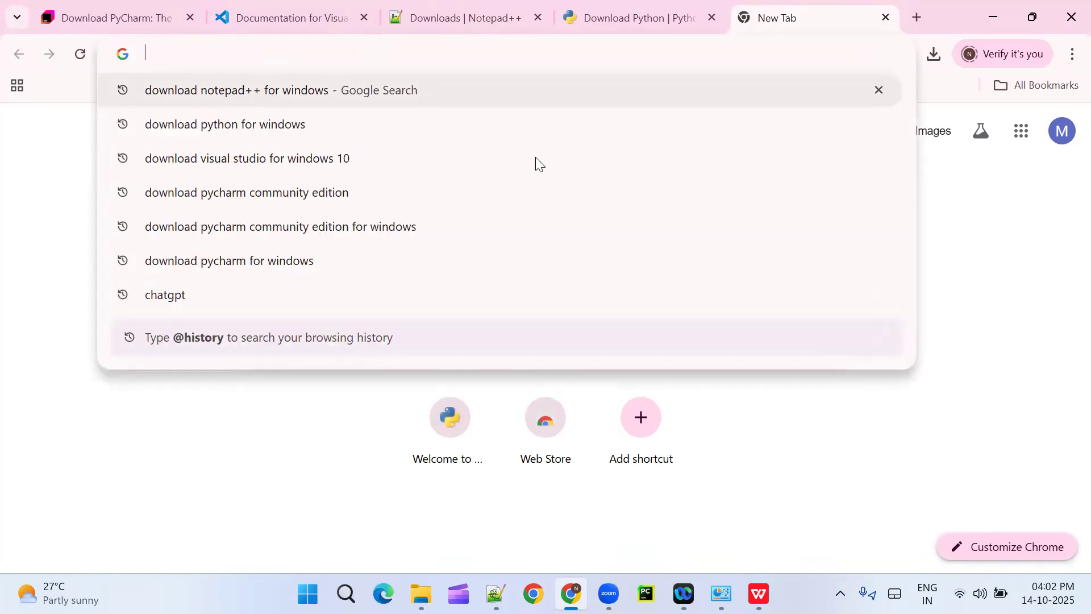
left_click(855, 468)
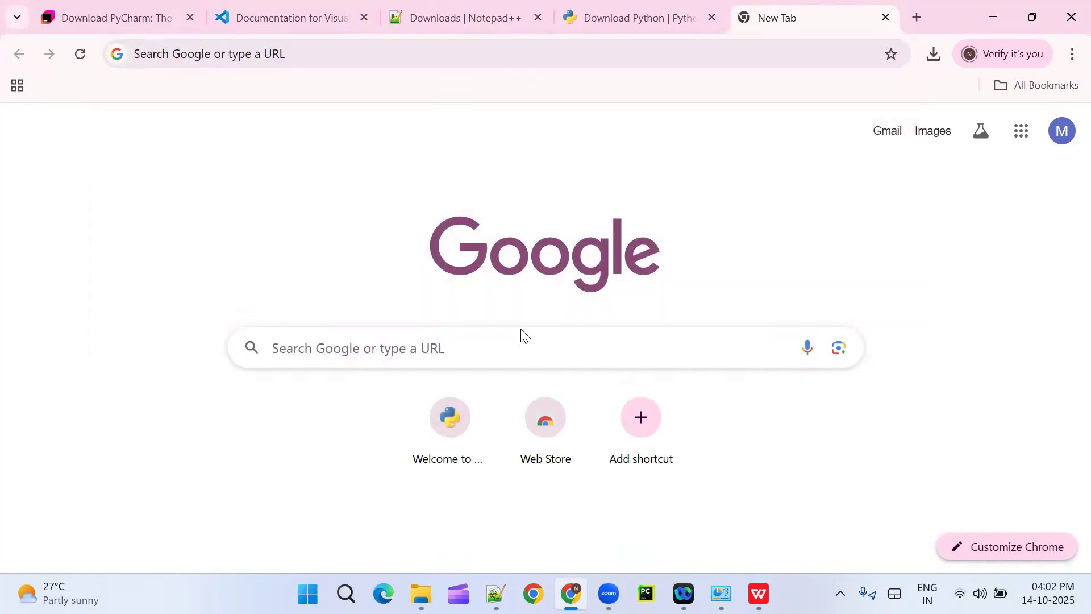
left_click(498, 340)
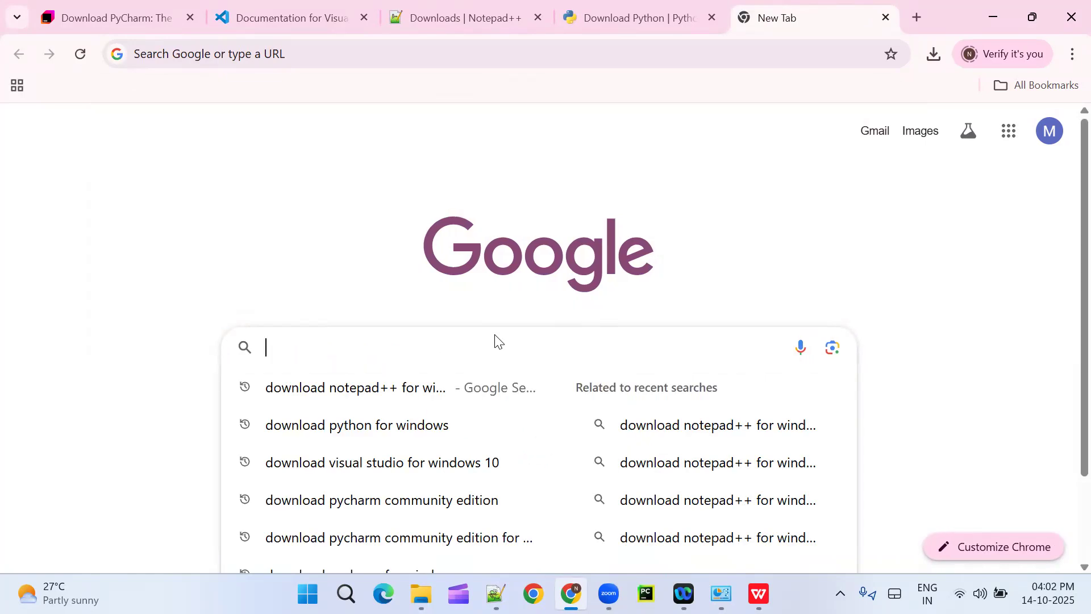
Step: Search Google for "download python for windows" and open the Download Python result from Python.org
type("downloa")
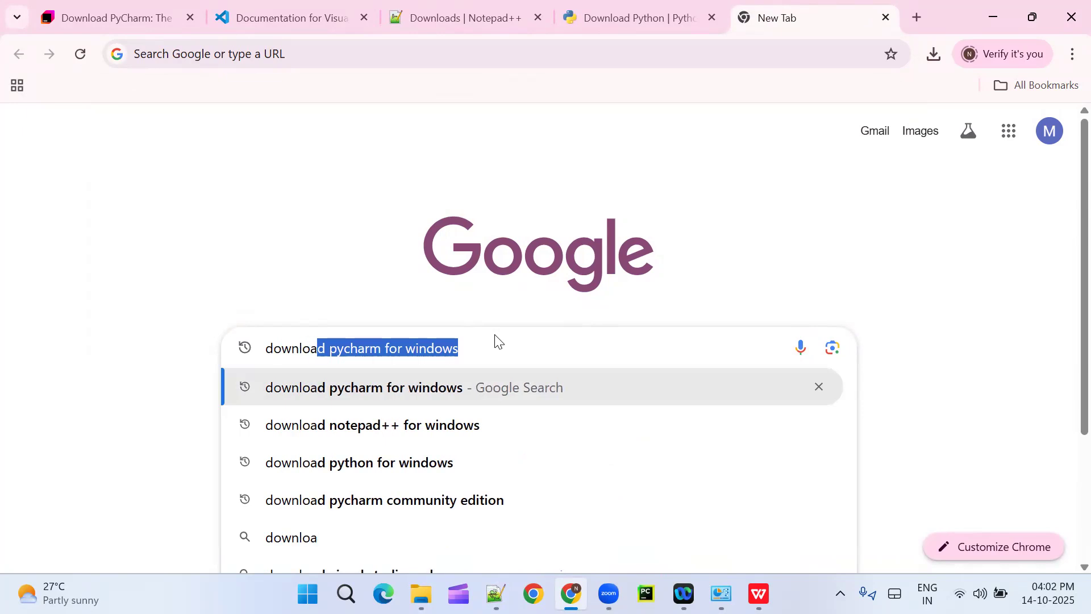
type("d")
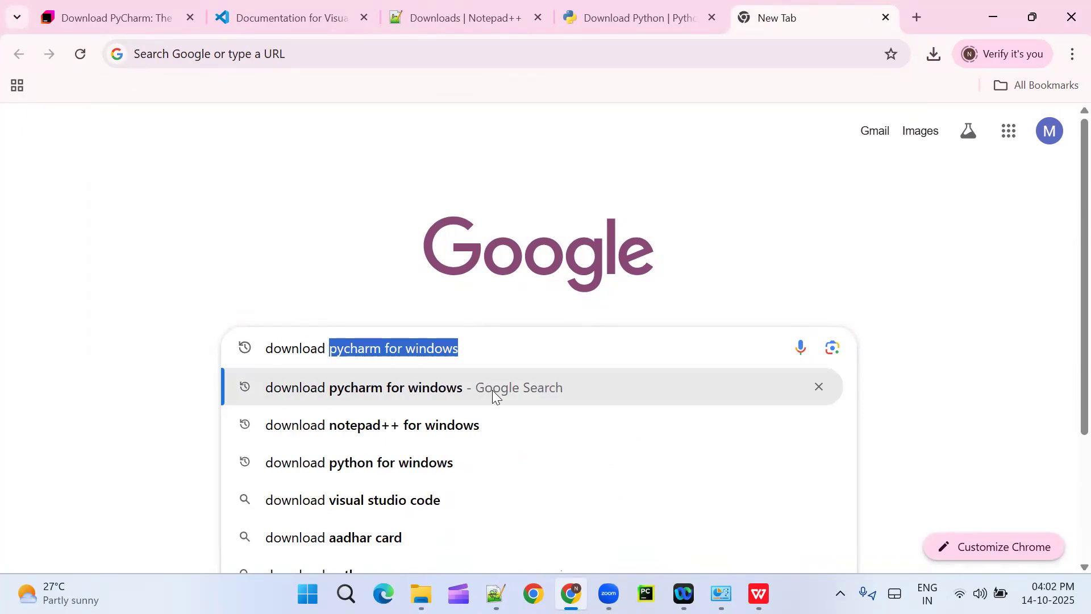
key("Return")
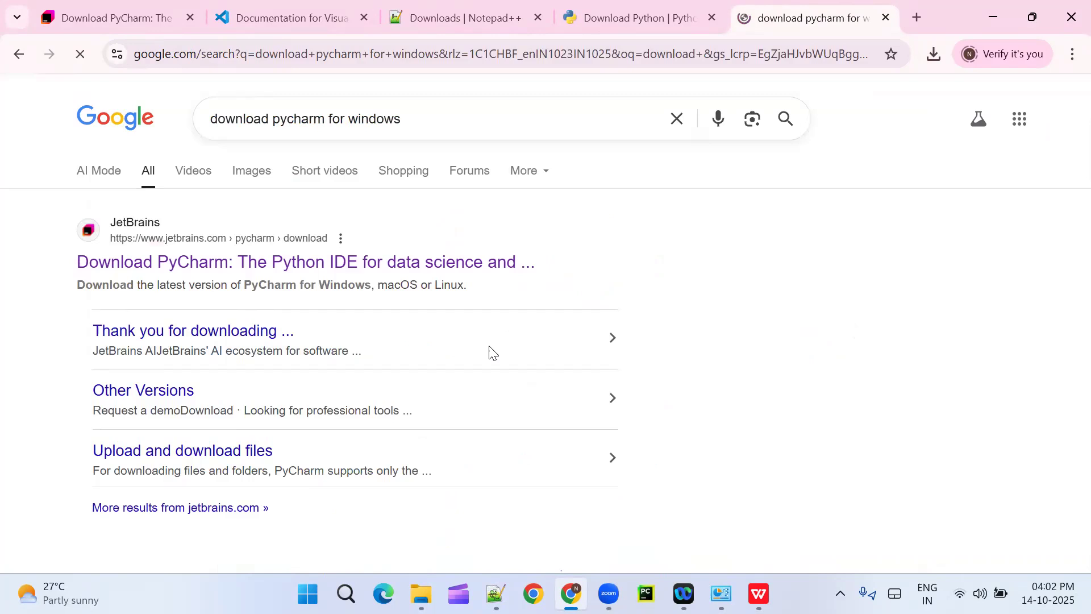
left_click(304, 120)
double_click(298, 122)
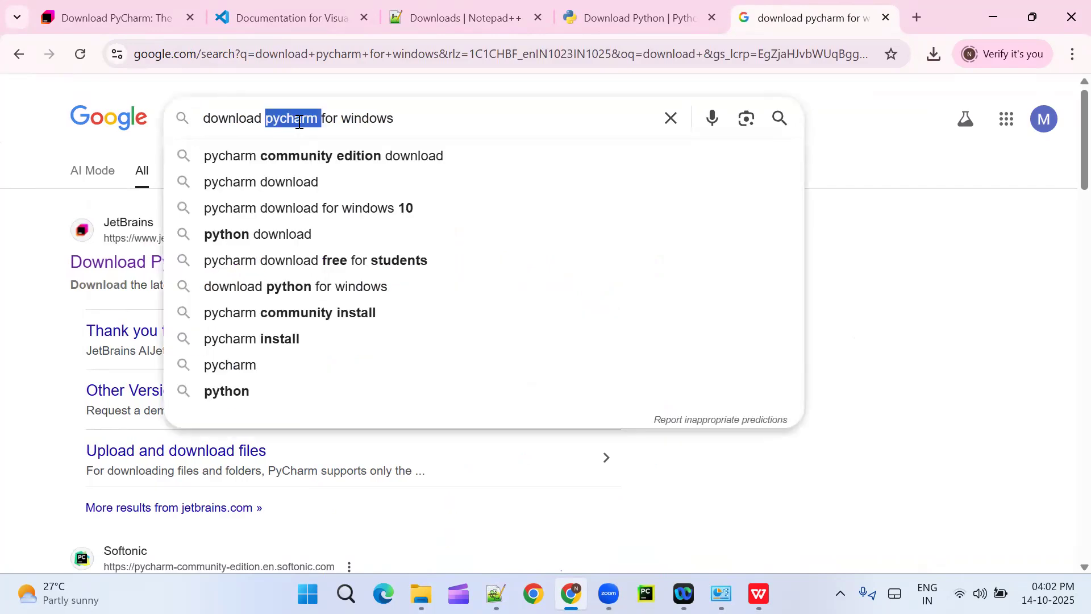
type("python")
key("Return")
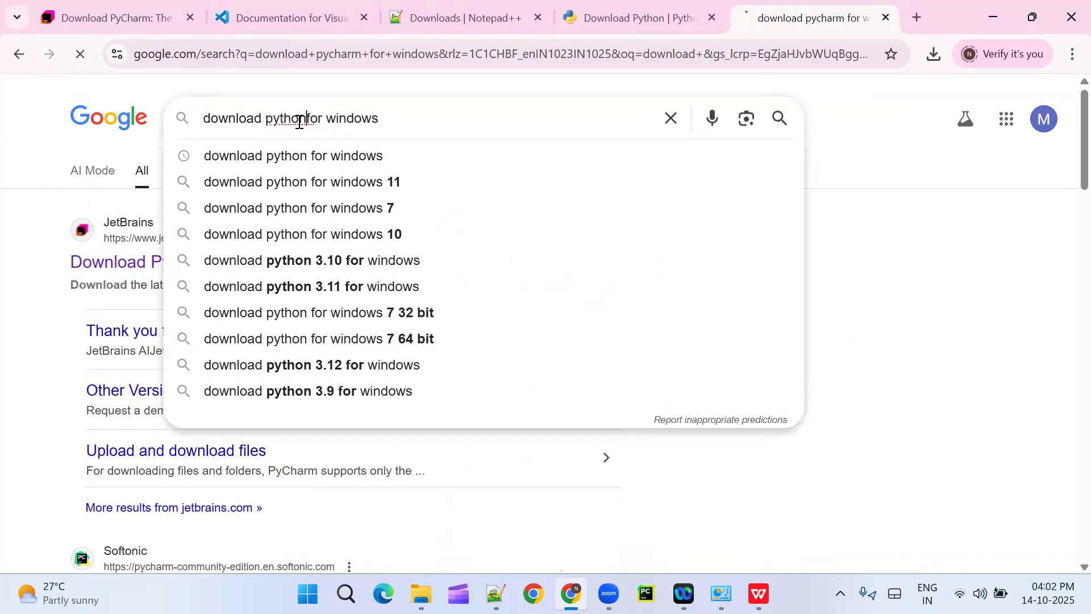
left_click(353, 223)
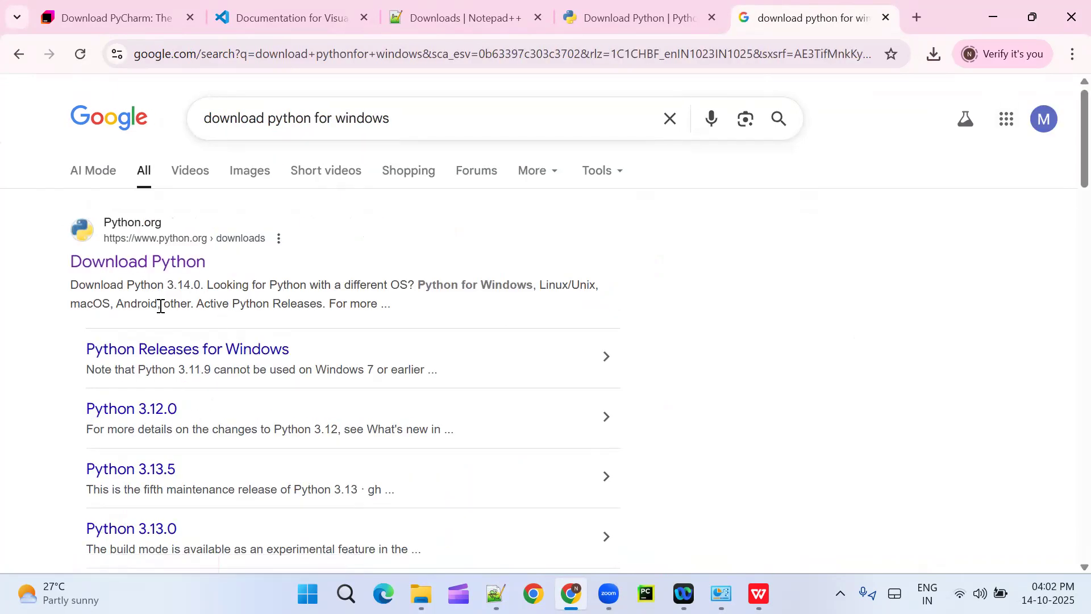
left_click(143, 268)
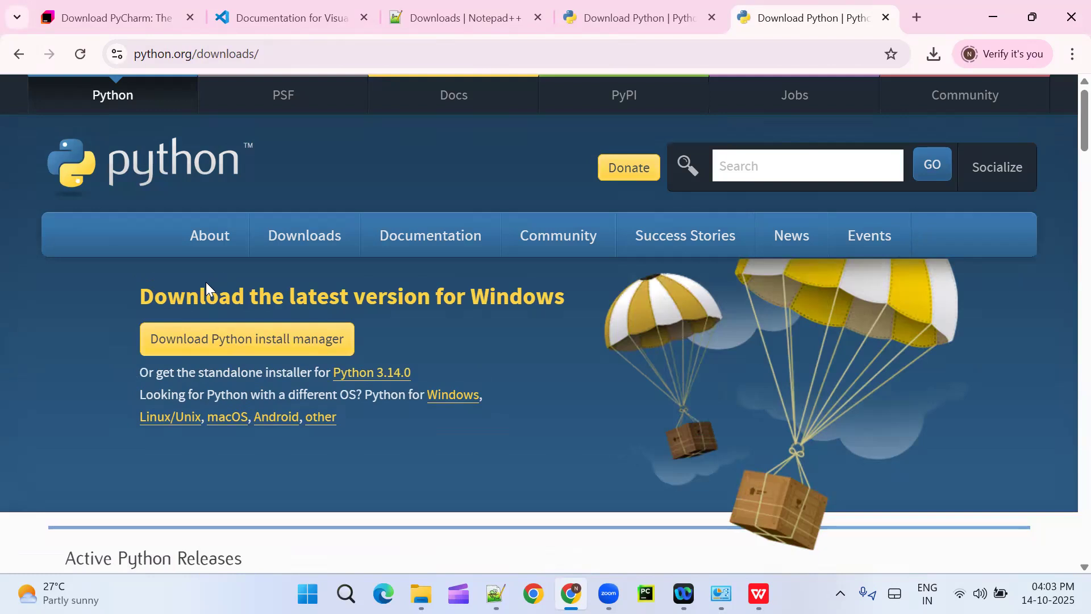
Step: Review the standalone installer option on the Python downloads page and open the list of Python releases for Windows
mouse_move(308, 242)
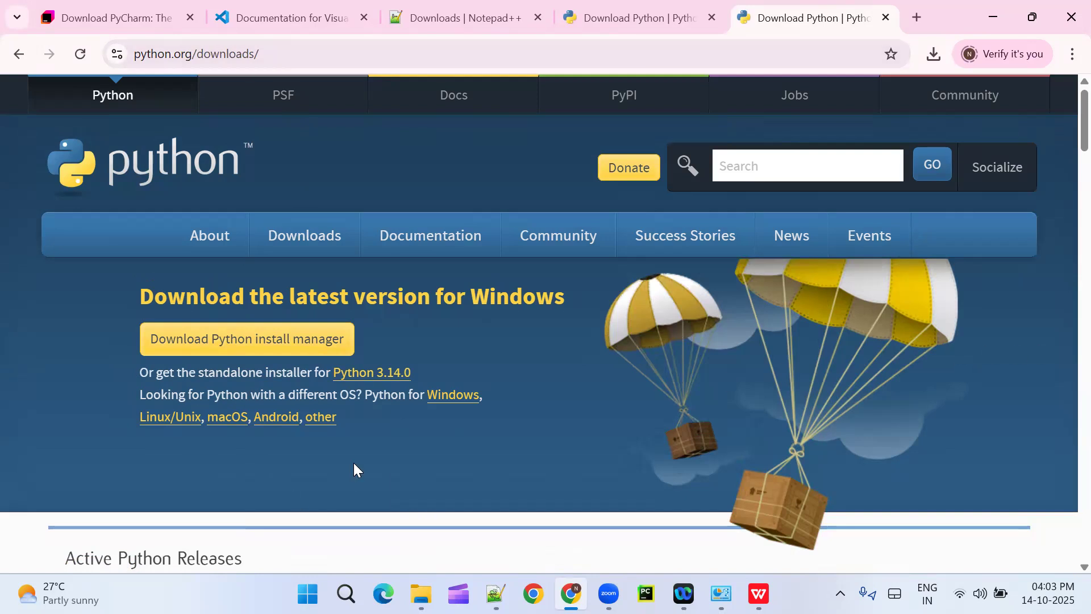
left_click_drag(407, 372, 142, 374)
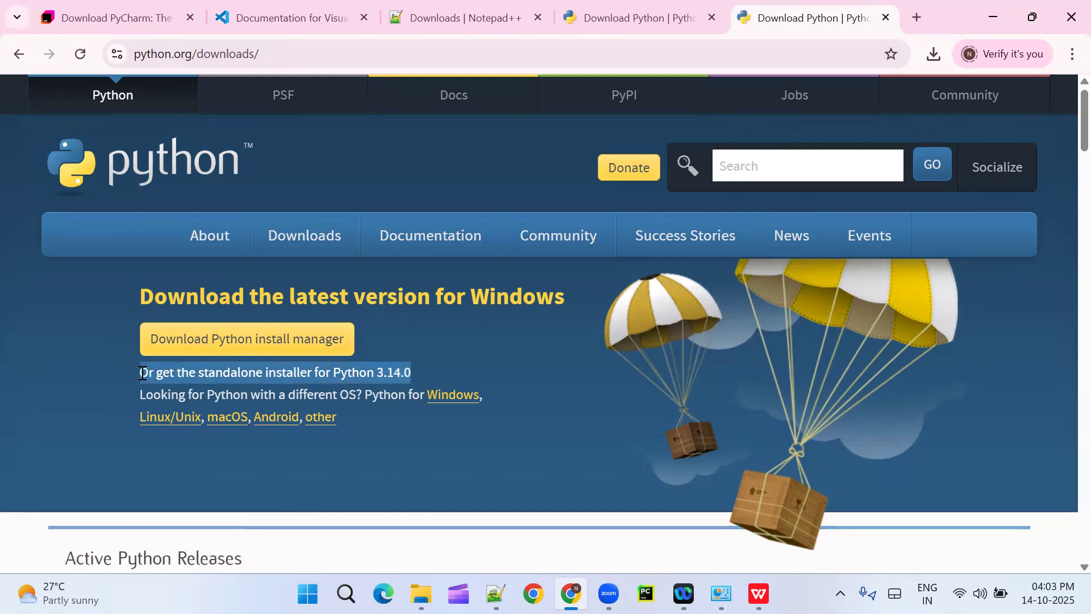
left_click(387, 448)
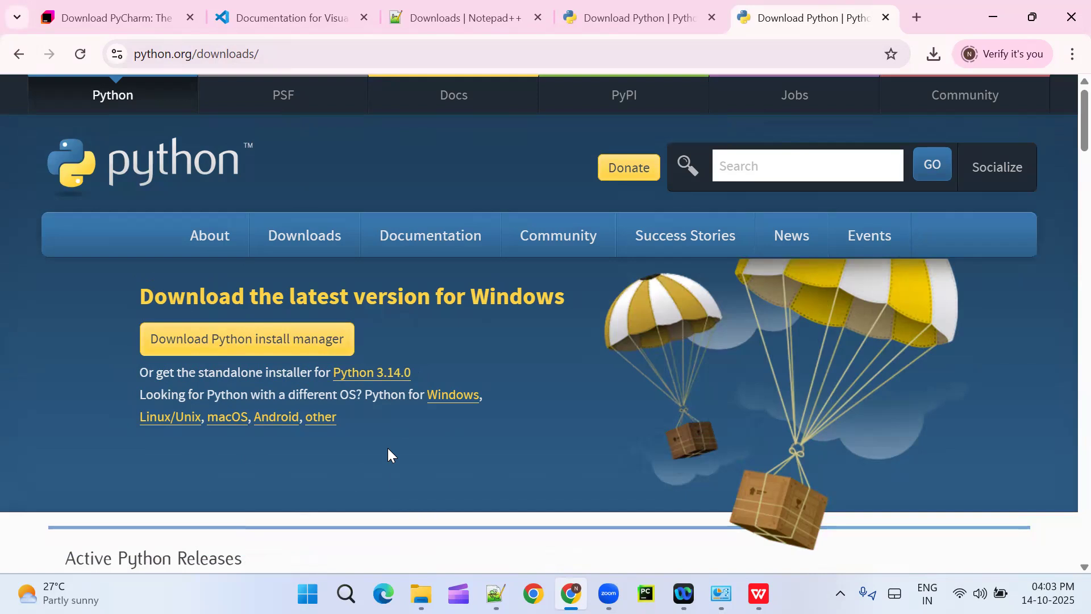
left_click_drag(1064, 121, 1064, 138)
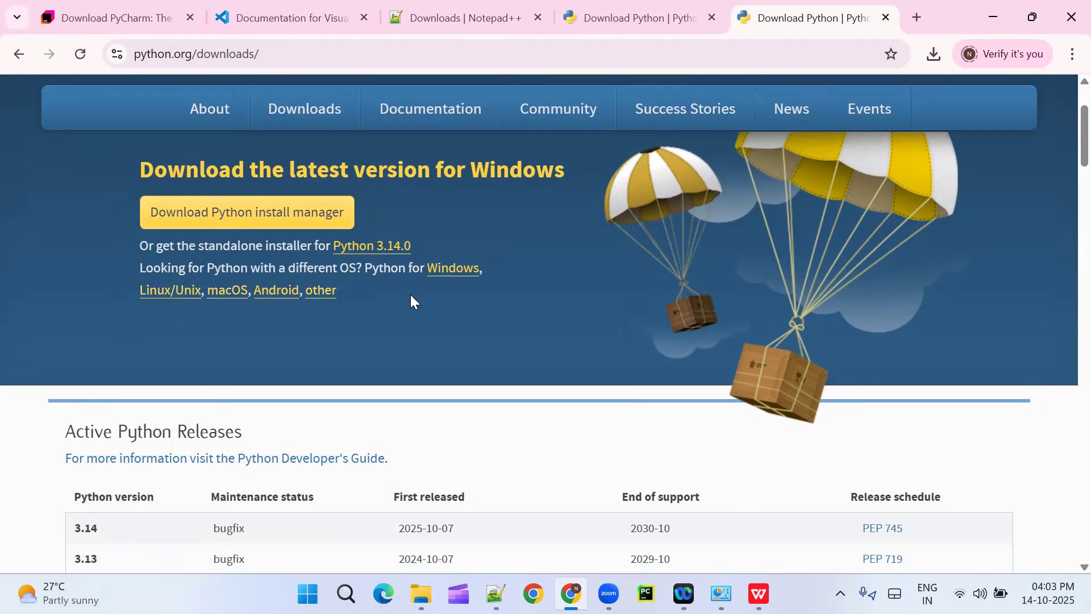
left_click(452, 279)
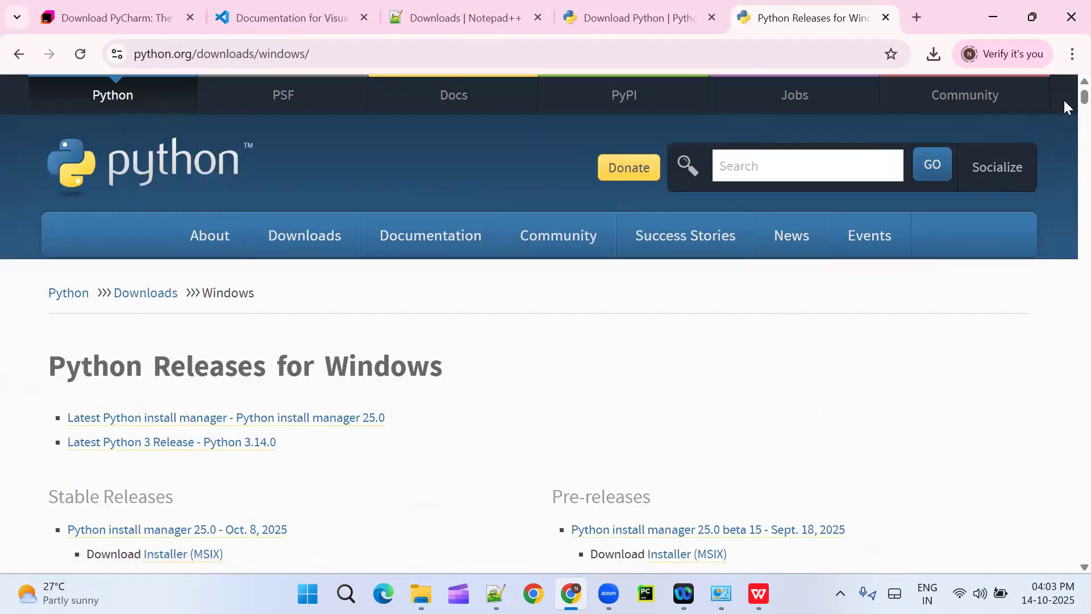
Step: Find Python 3.11.9 among the stable releases and download its Windows installer (64-bit)
scroll(1064, 98, "down", 5)
scroll(1064, 103, "up", 3)
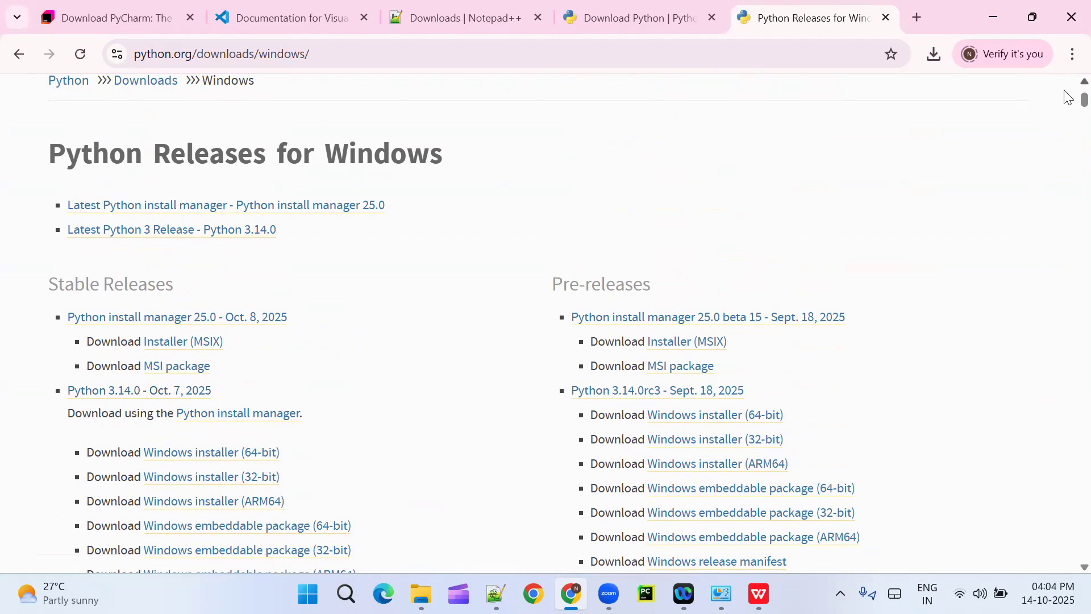
scroll(1068, 111, "down", 3)
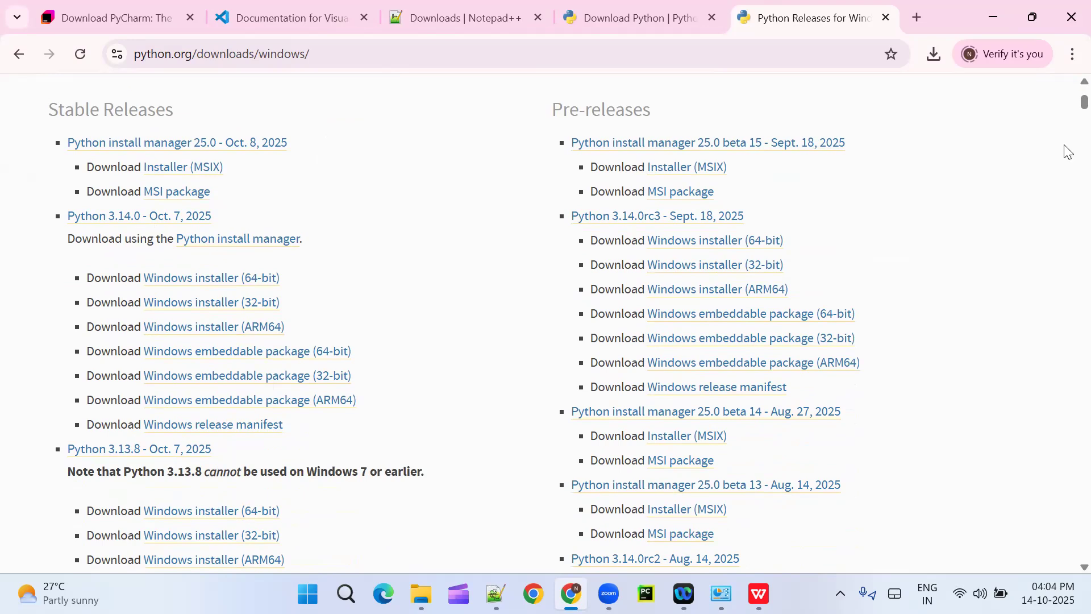
scroll(1068, 112, "down", 5)
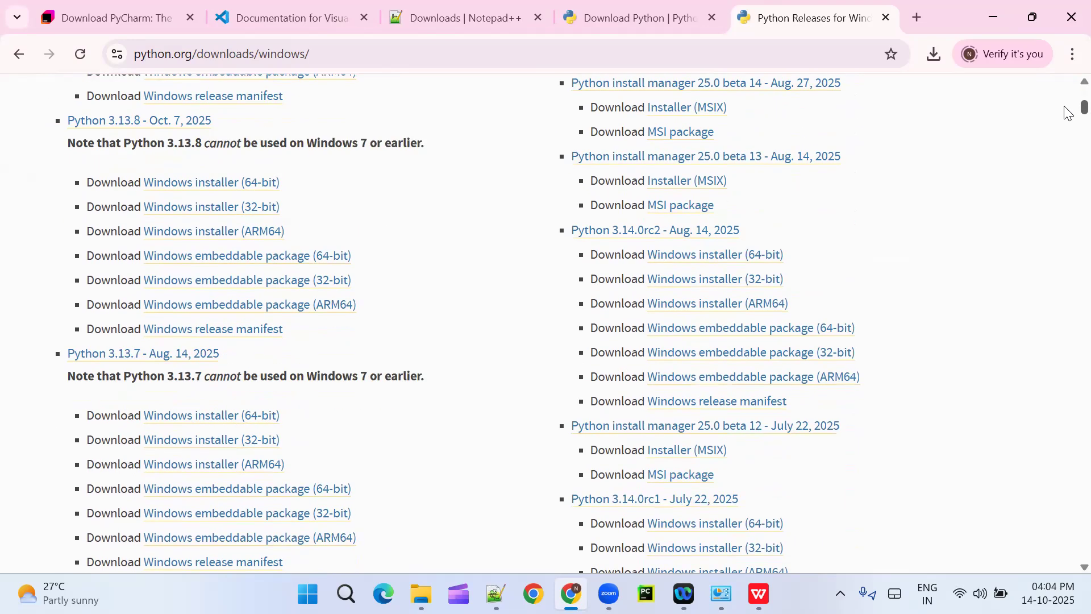
scroll(1067, 114, "down", 12)
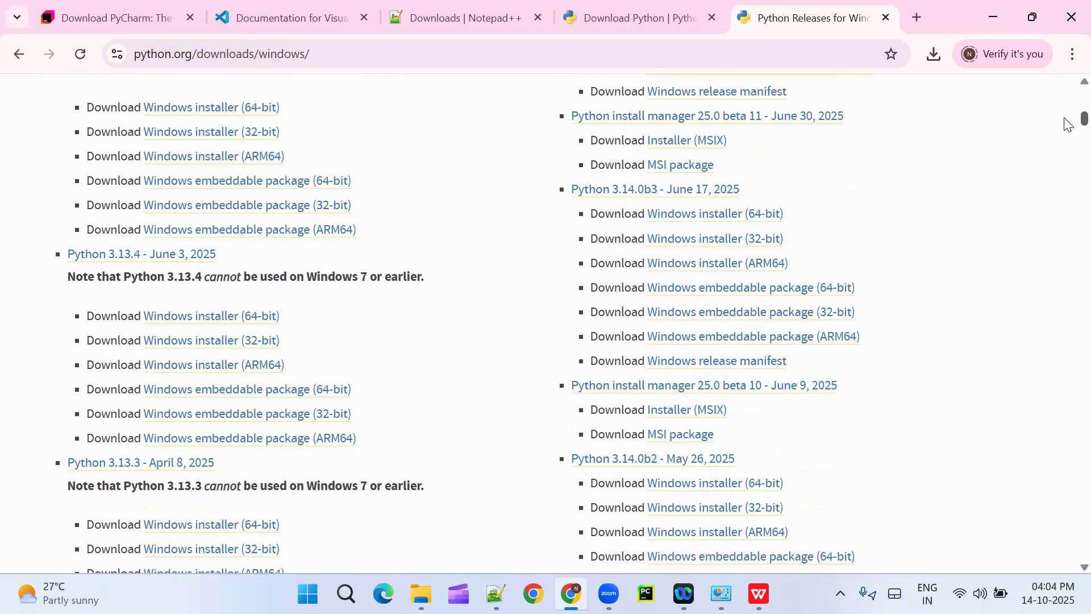
scroll(1068, 125, "down", 7)
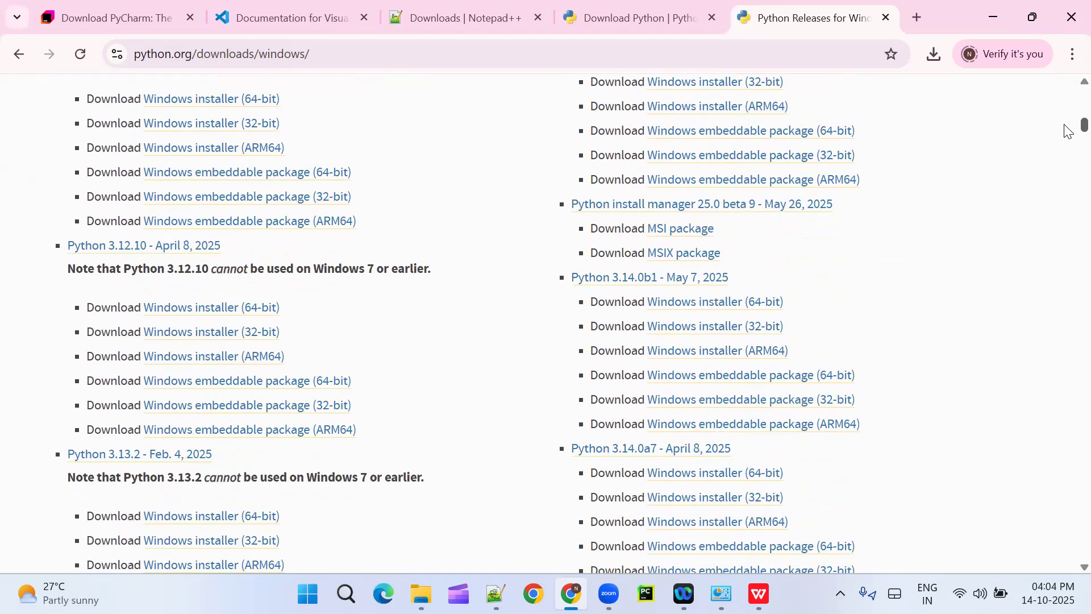
scroll(1067, 131, "down", 4)
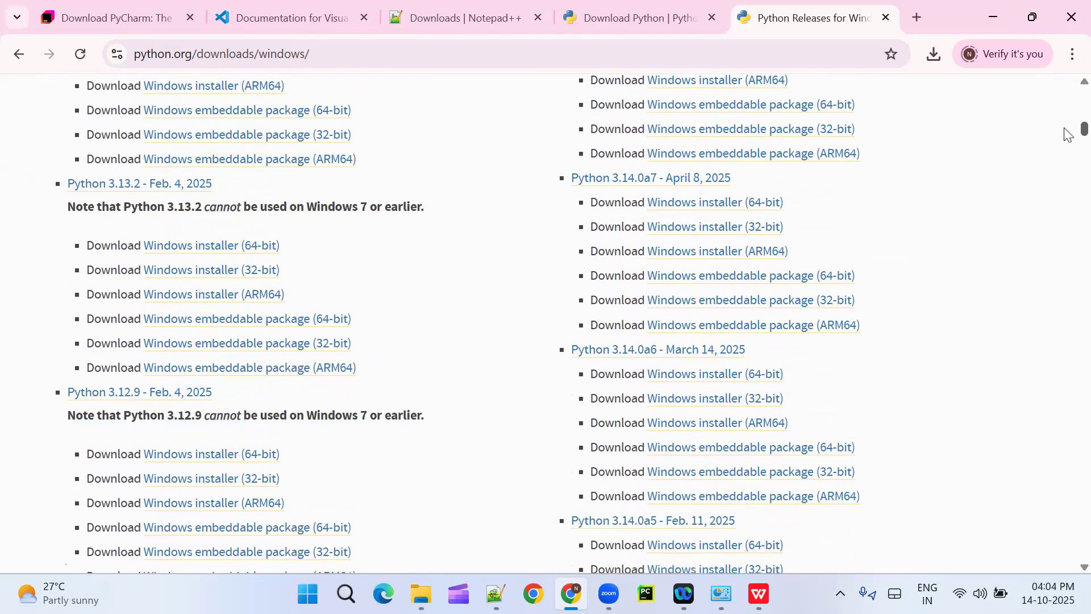
scroll(1067, 137, "down", 8)
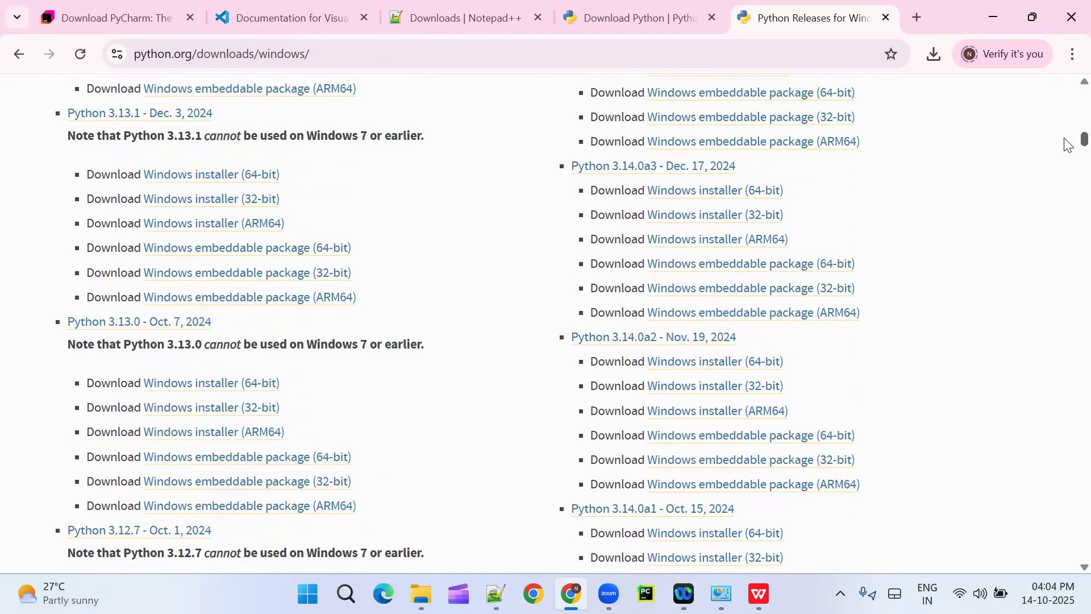
scroll(1068, 147, "down", 15)
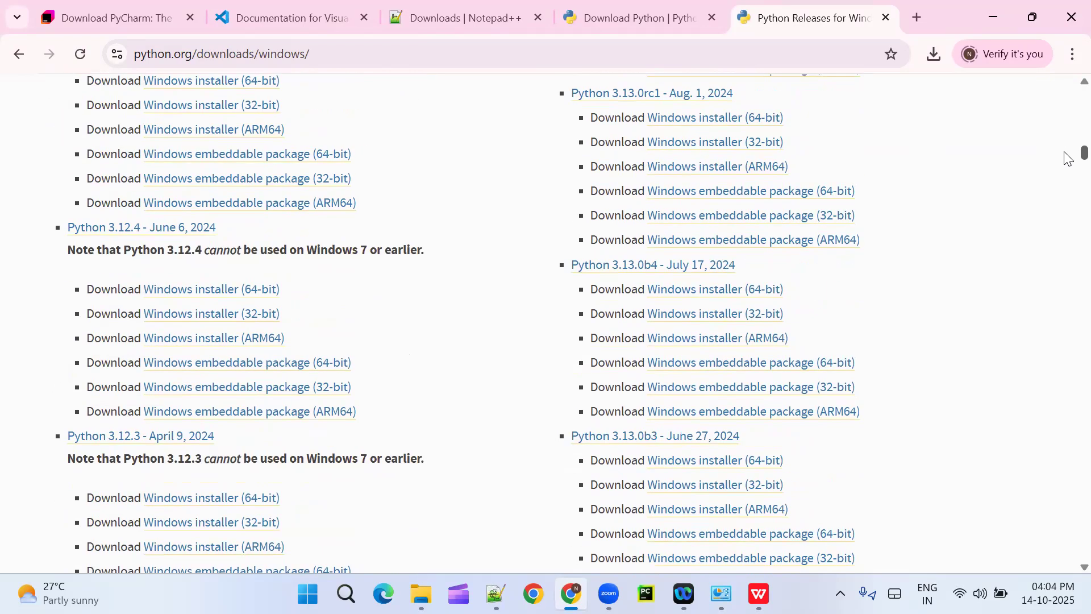
scroll(1068, 159, "down", 5)
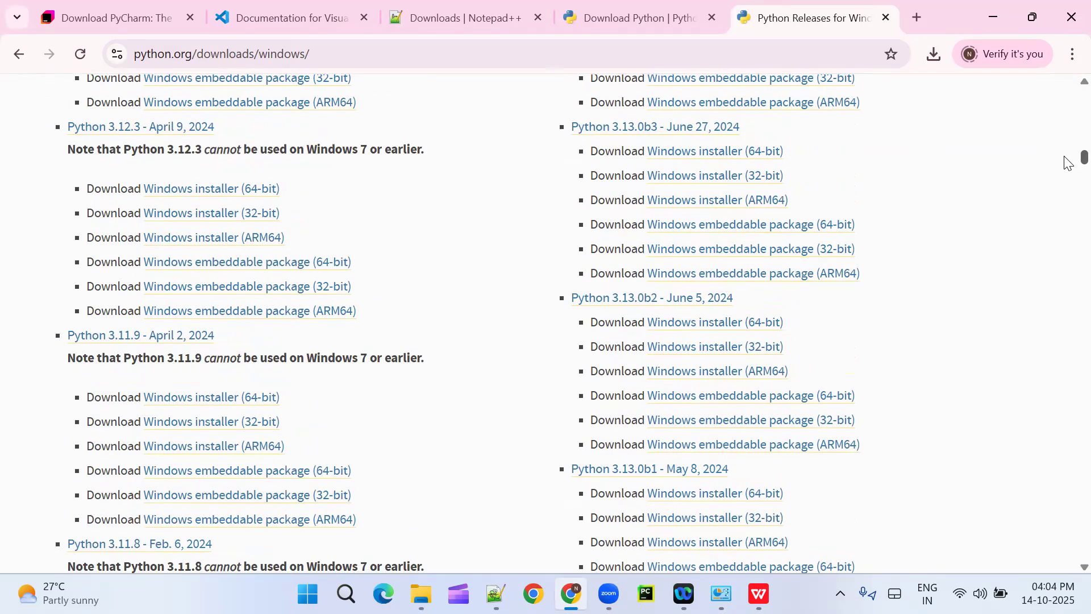
scroll(1067, 162, "down", 3)
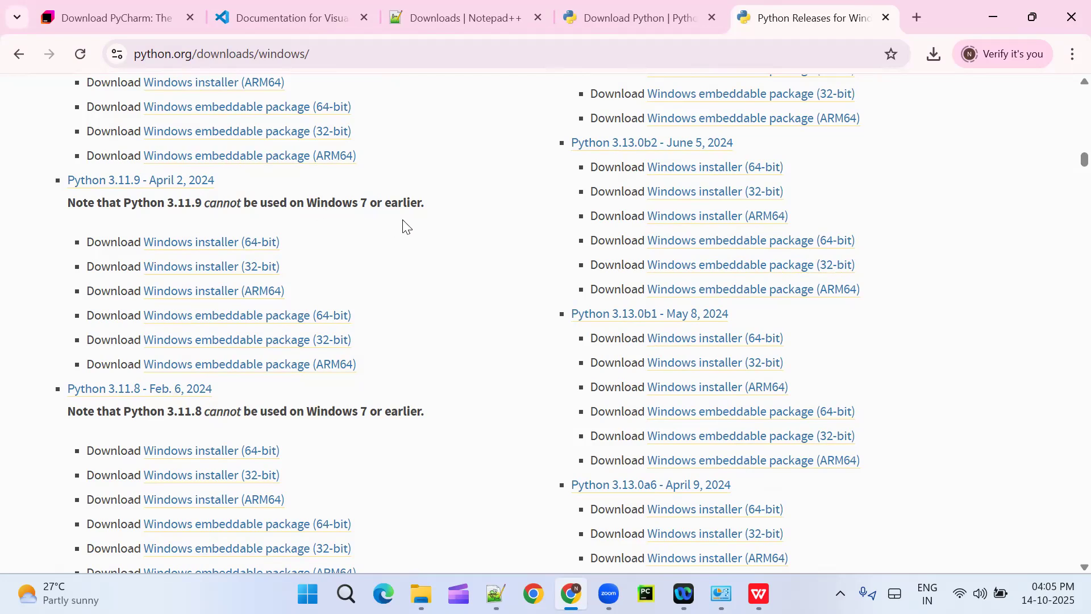
left_click(228, 246)
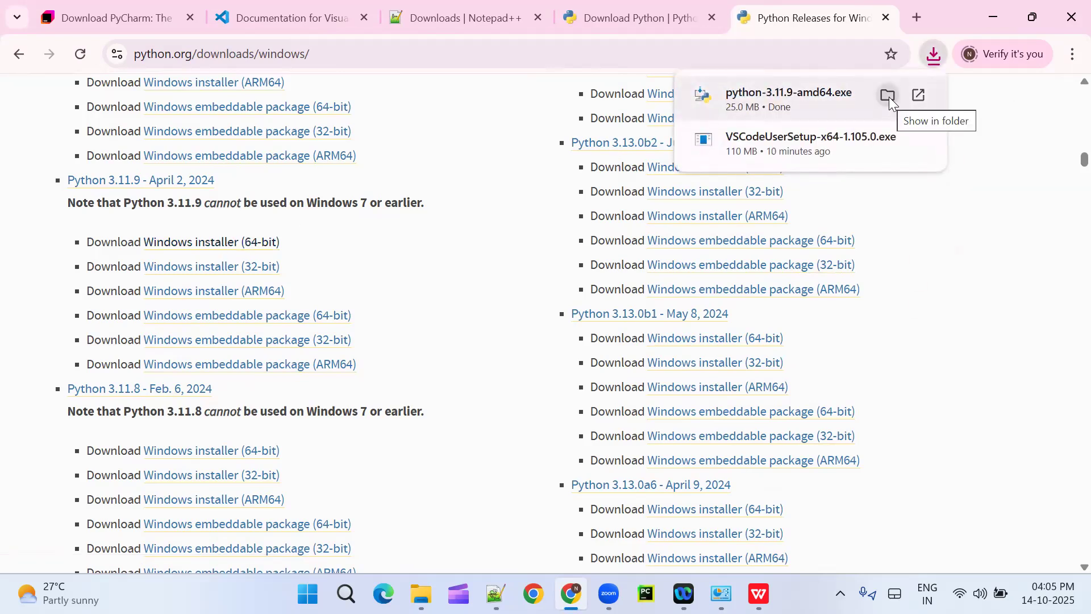
Step: Run python-3.11.9-amd64 from its download folder and start the default installation with python.exe added to PATH
left_click(889, 96)
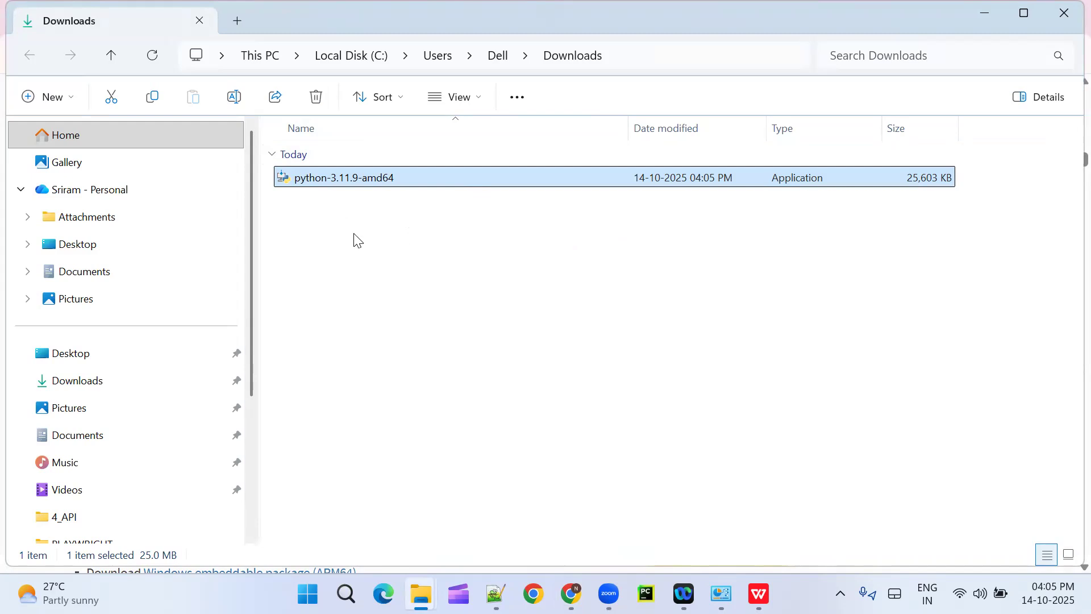
double_click(340, 180)
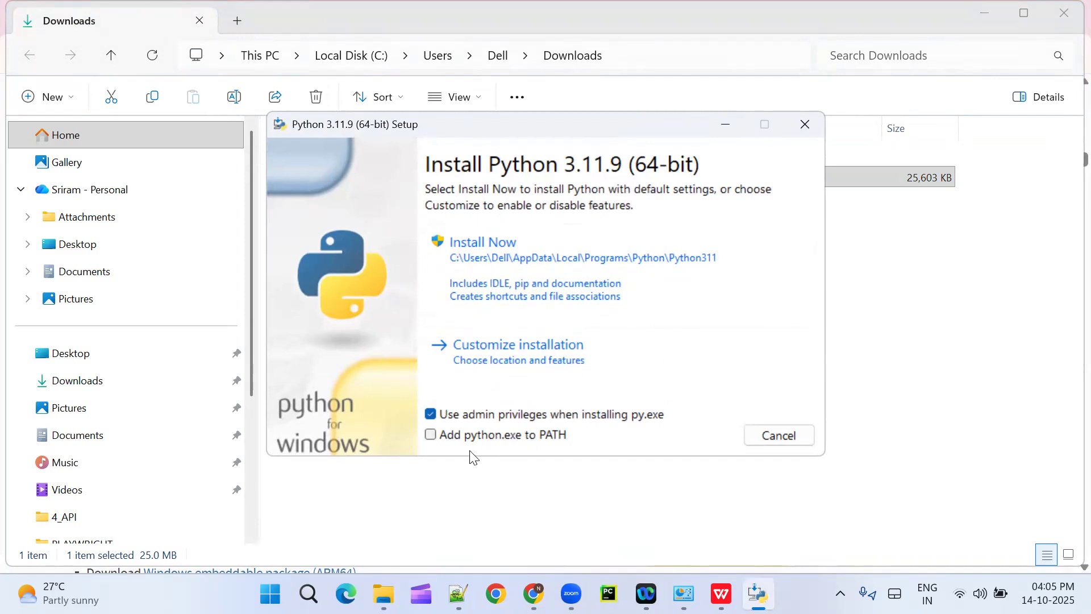
left_click(430, 436)
left_click(522, 259)
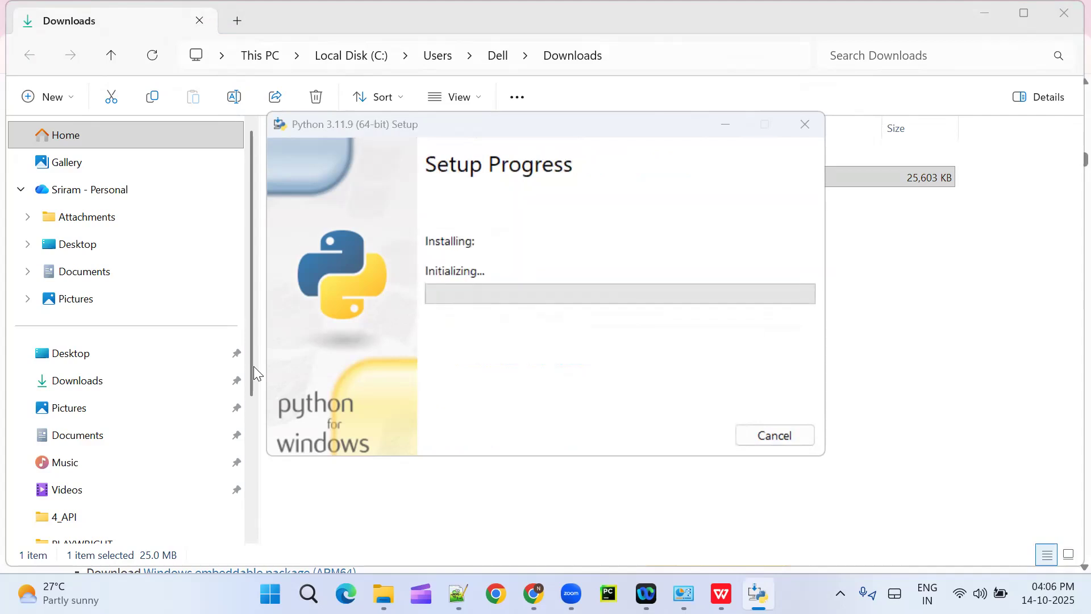
Step: Check the progress of the Python 3.11.9 (64-bit) setup until it completes, and close the installer
left_click_drag(254, 366, 257, 438)
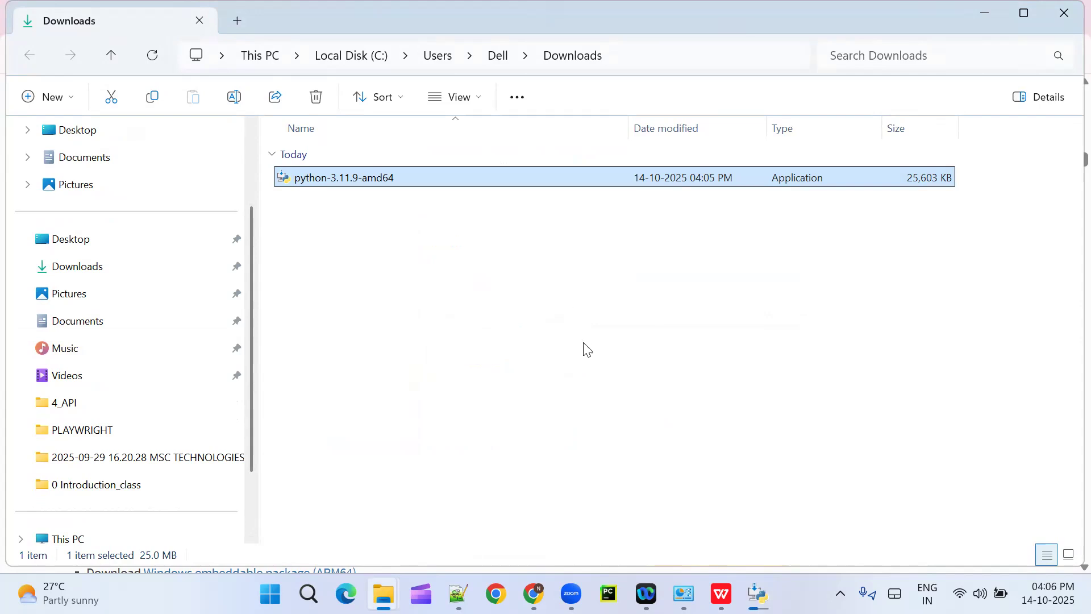
left_click(757, 594)
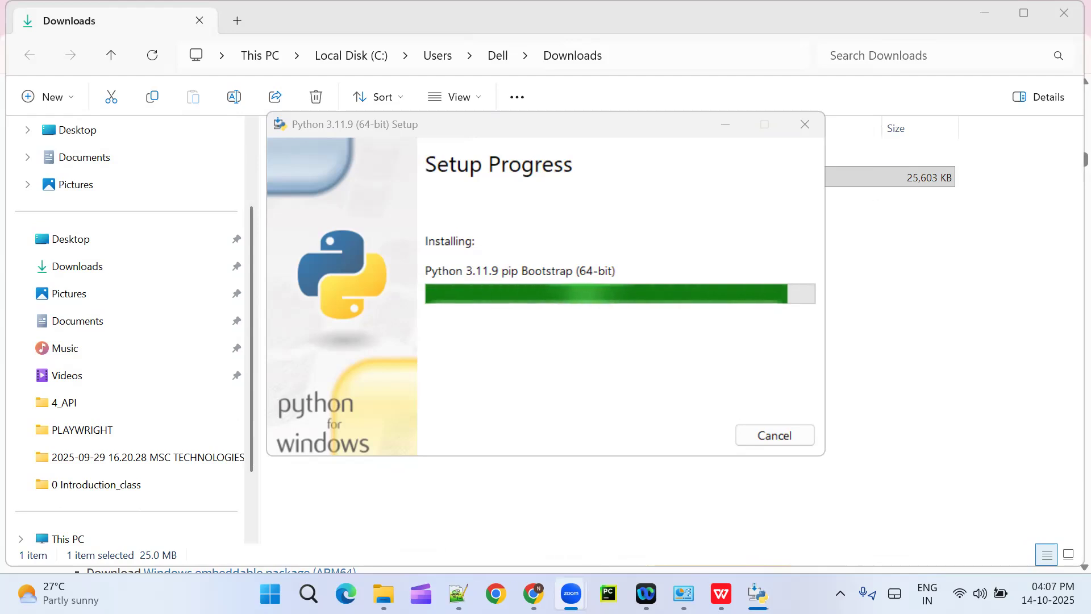
left_click(458, 594)
mouse_move(759, 594)
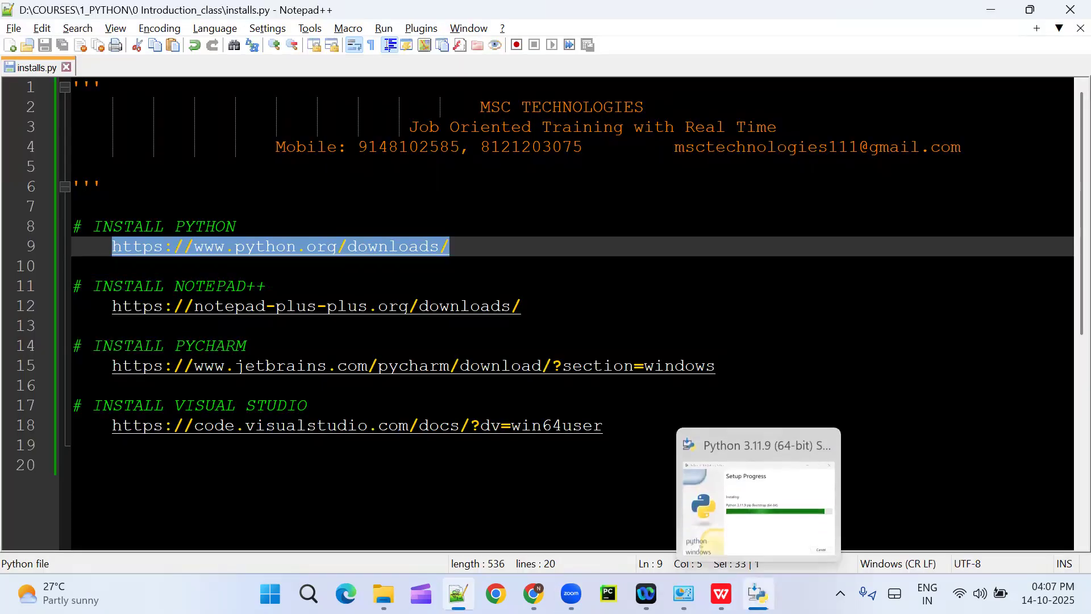
left_click(765, 504)
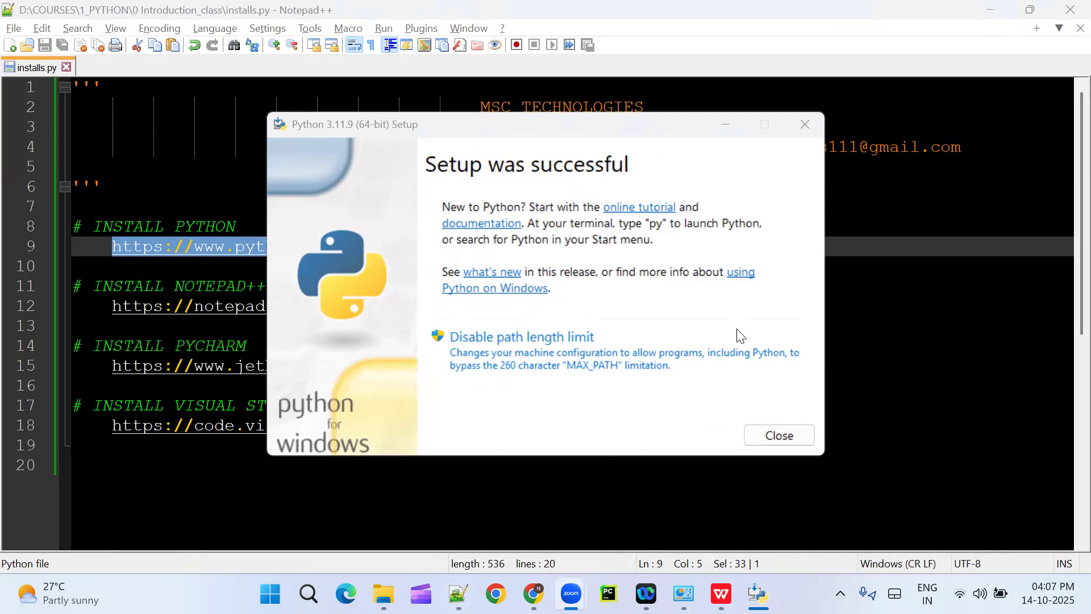
left_click(785, 435)
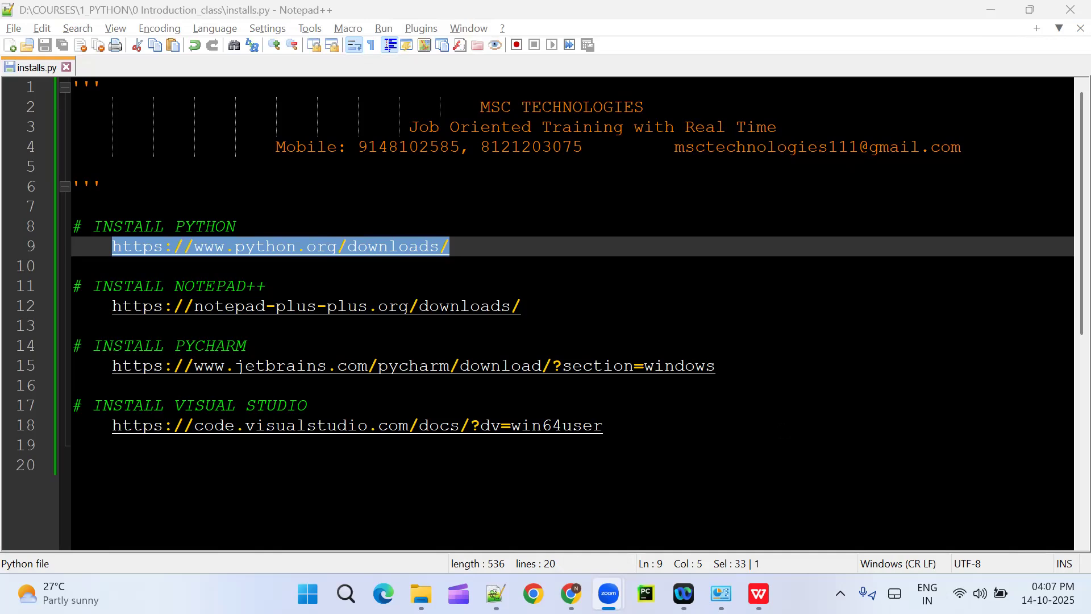
Step: Open Command Prompt and check the installed Python version with python -V
key("super")
type("cmd")
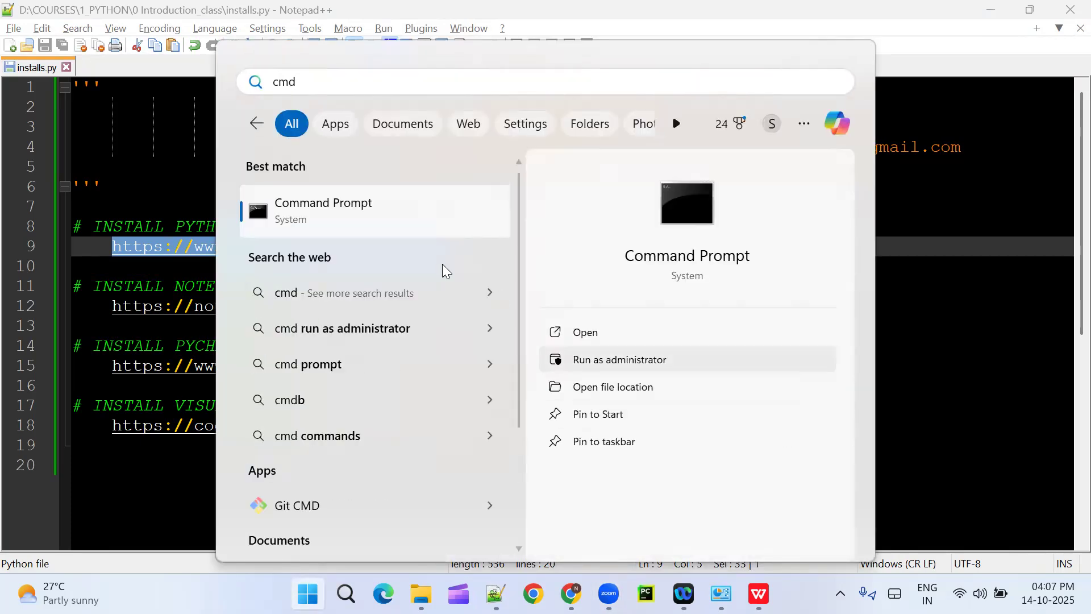
left_click(389, 211)
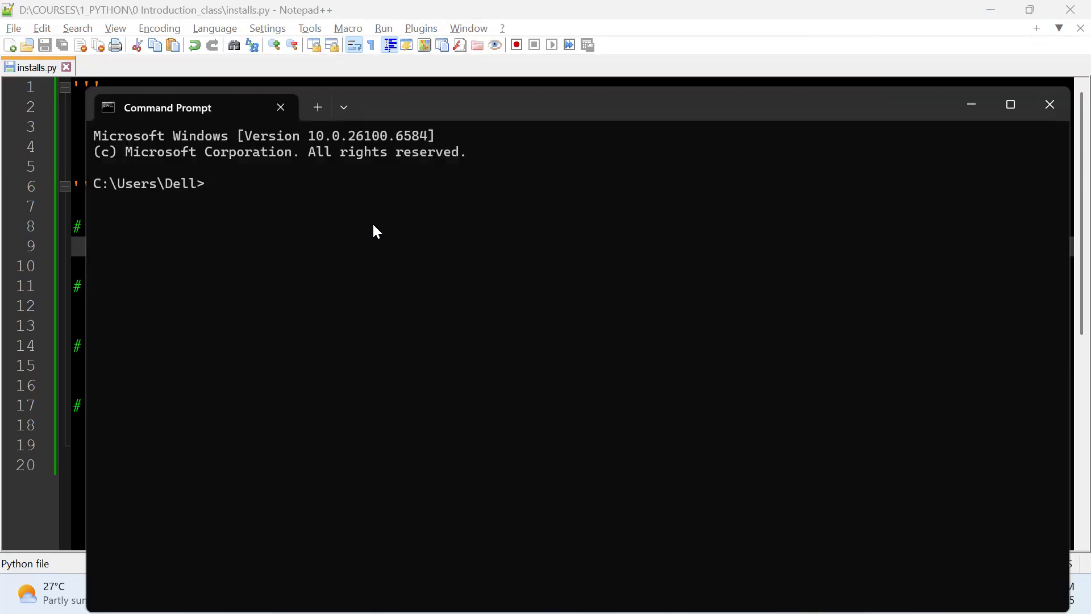
type("python -V")
key("Return")
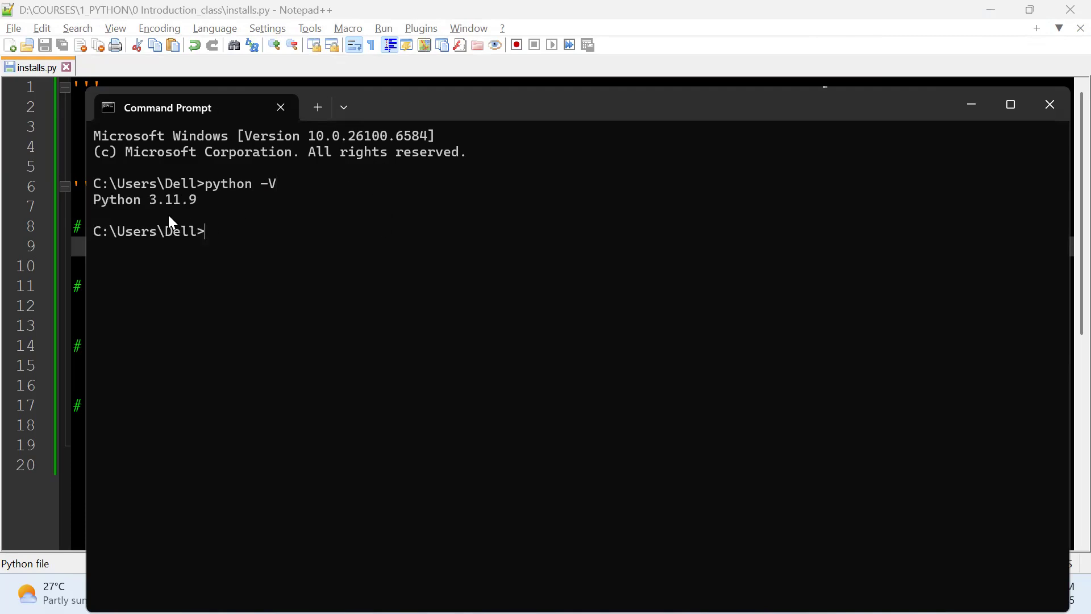
Step: Compare the reported Python version with the installer file in the Downloads folder, and close Command Prompt
left_click_drag(174, 199, 195, 199)
key("alt+Tab")
key("alt+Tab")
key("alt+Tab")
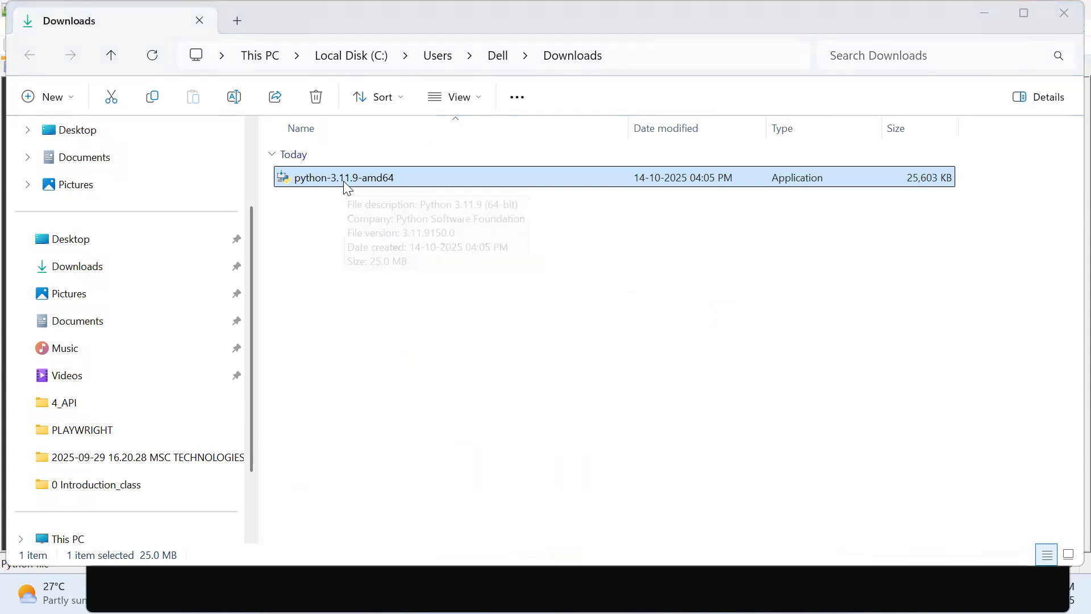
key("alt+Tab")
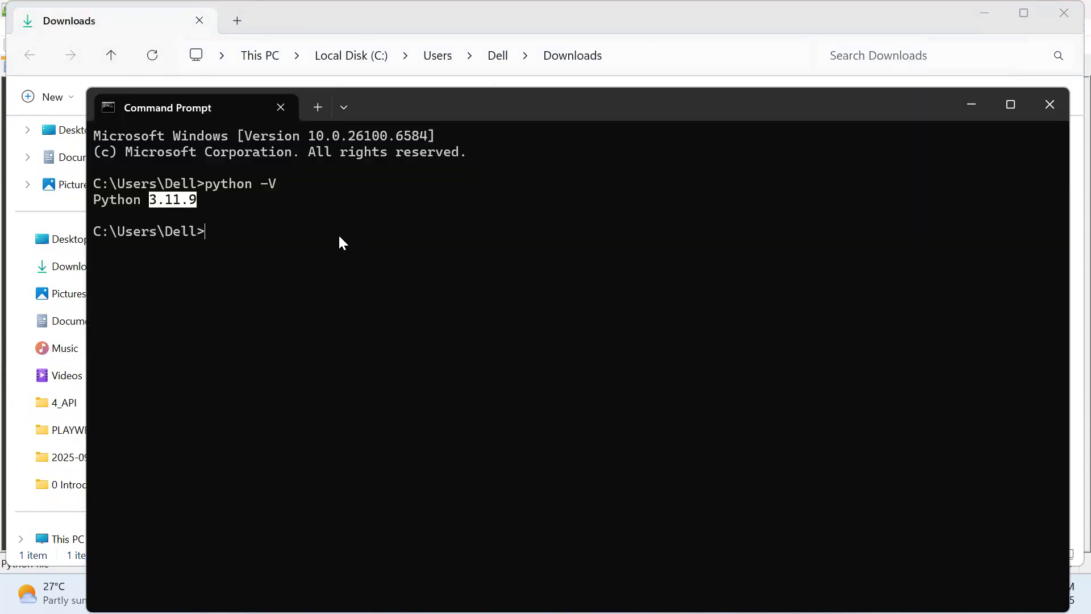
left_click(263, 224)
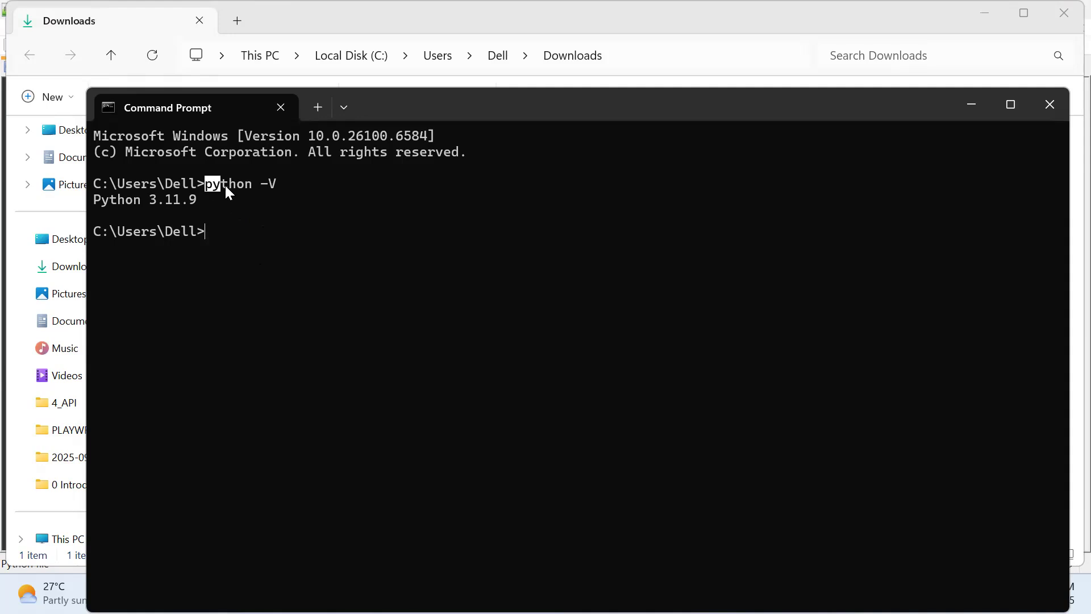
double_click(270, 182)
left_click_drag(94, 199, 147, 200)
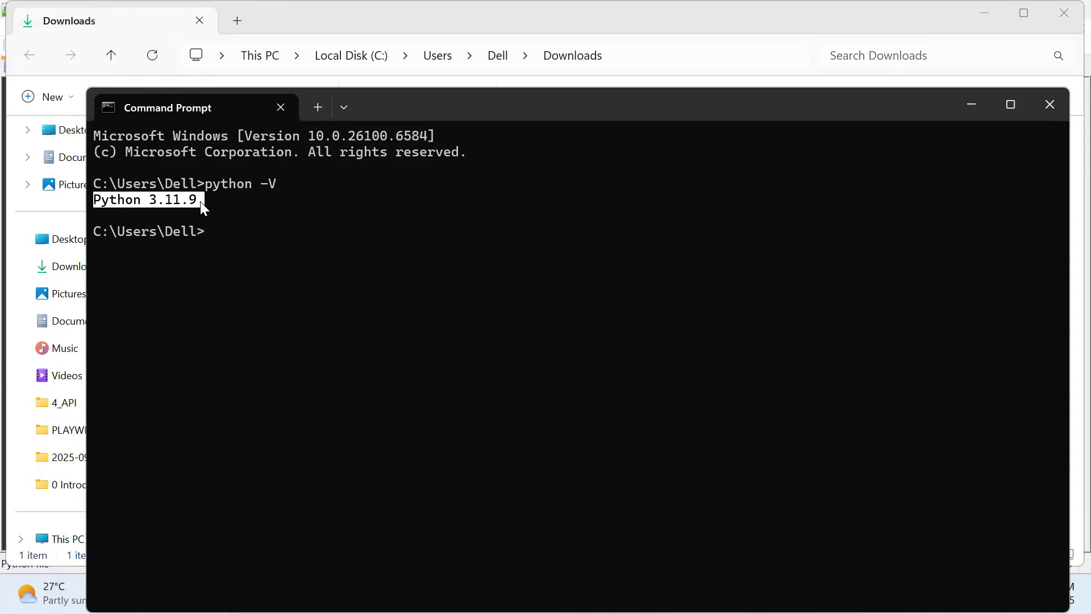
left_click(1049, 104)
Step: Switch to Notepad++, append "EDITOR" to the INSTALL NOTEPAD++ heading in installs.py, and save the file
left_click(496, 594)
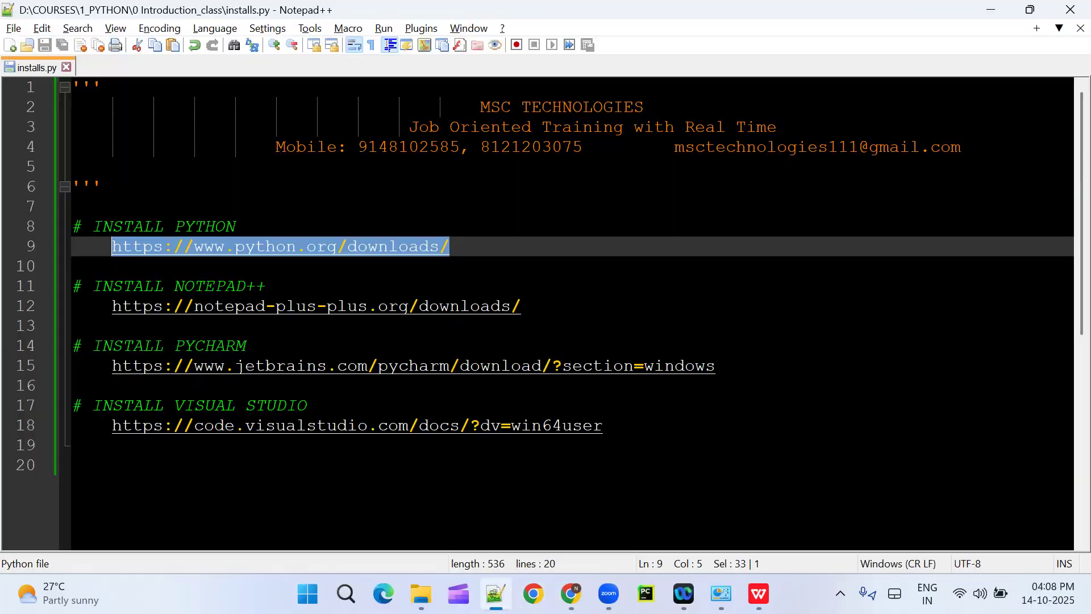
left_click(349, 267)
left_click_drag(449, 246, 71, 226)
left_click_drag(522, 305, 71, 286)
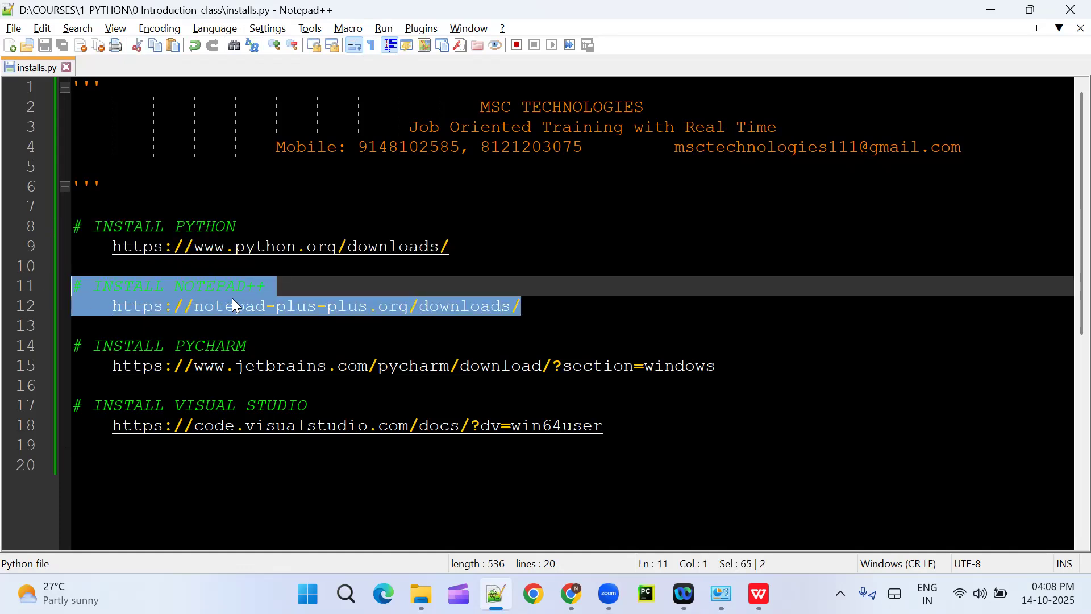
left_click(314, 287)
type("EDITOR")
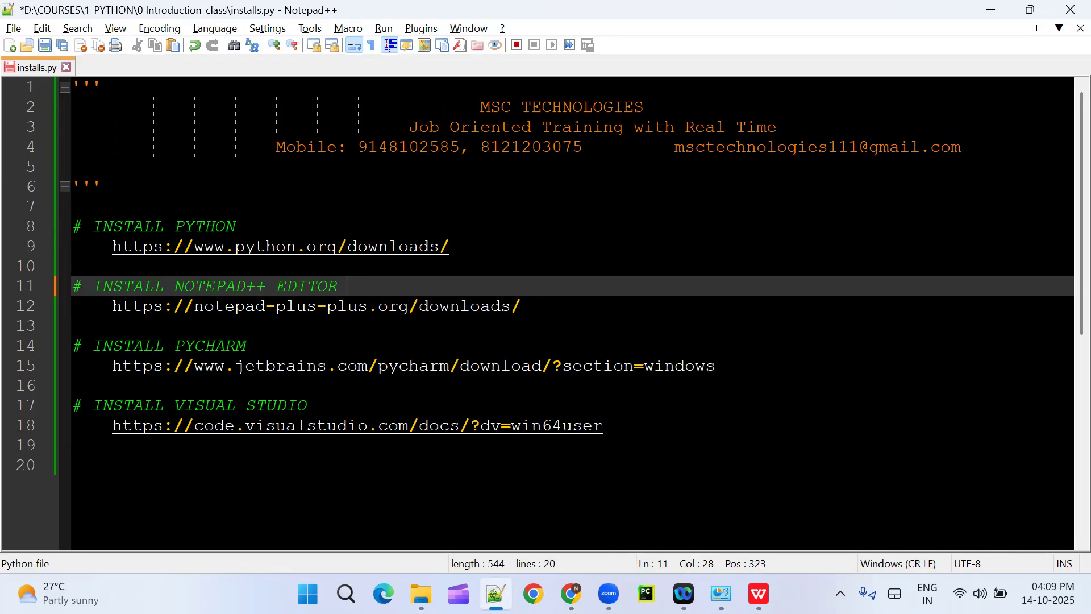
key("ctrl+s")
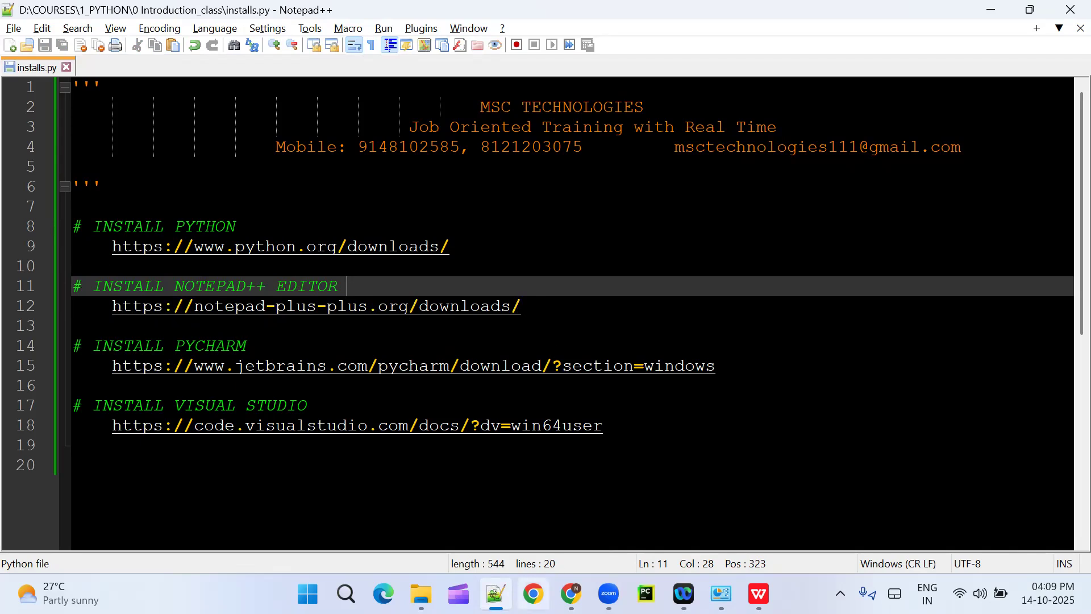
Step: Switch to Chrome, search Google in a new tab for "download notepad++ for windows" and open the Downloads | Notepad++ result
left_click(570, 593)
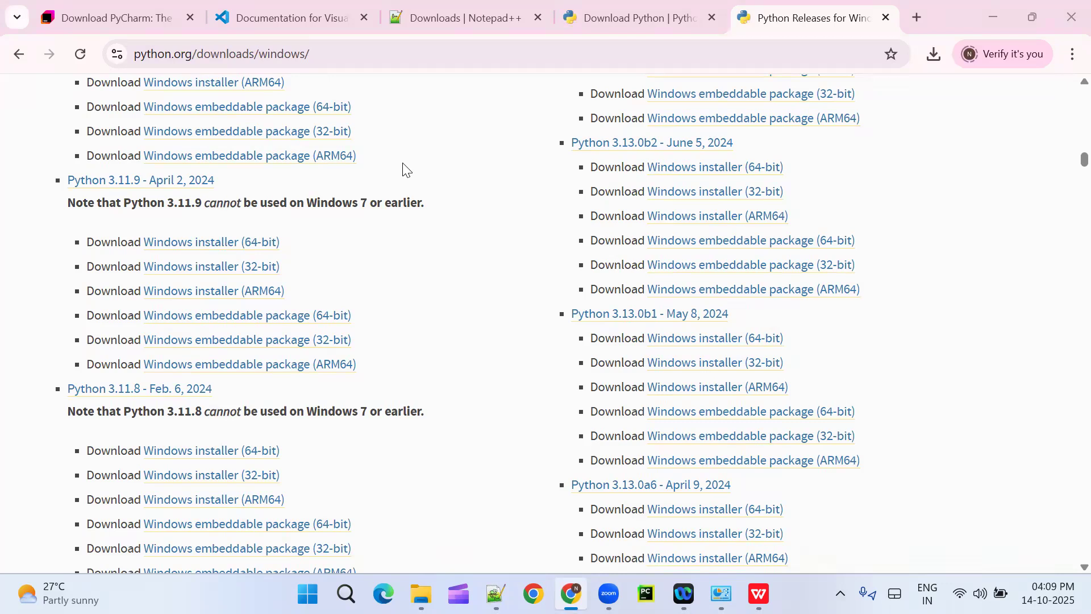
left_click(907, 19)
left_click(444, 350)
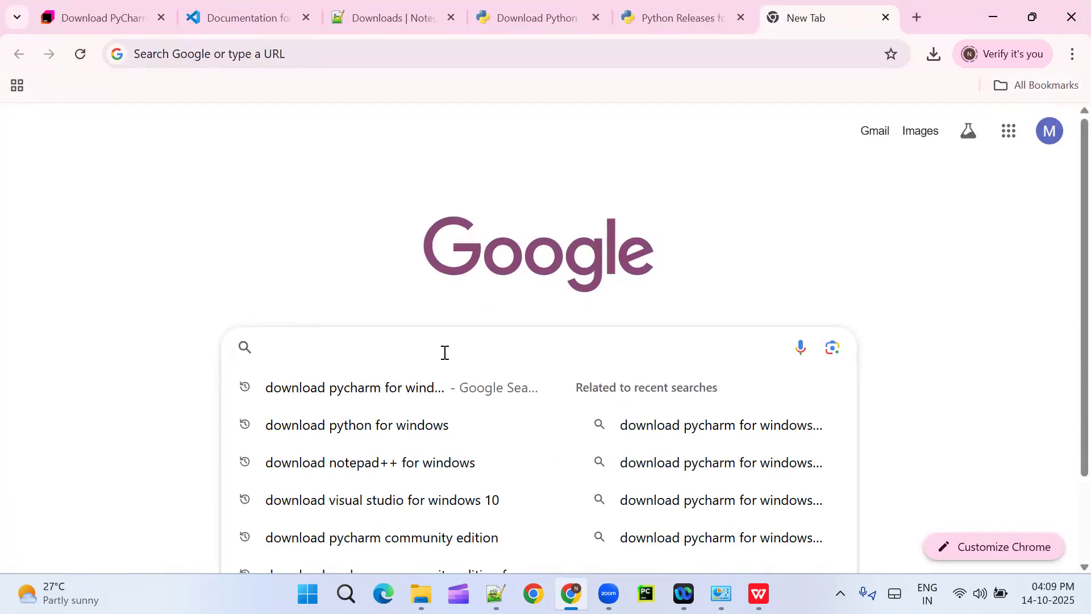
type("down")
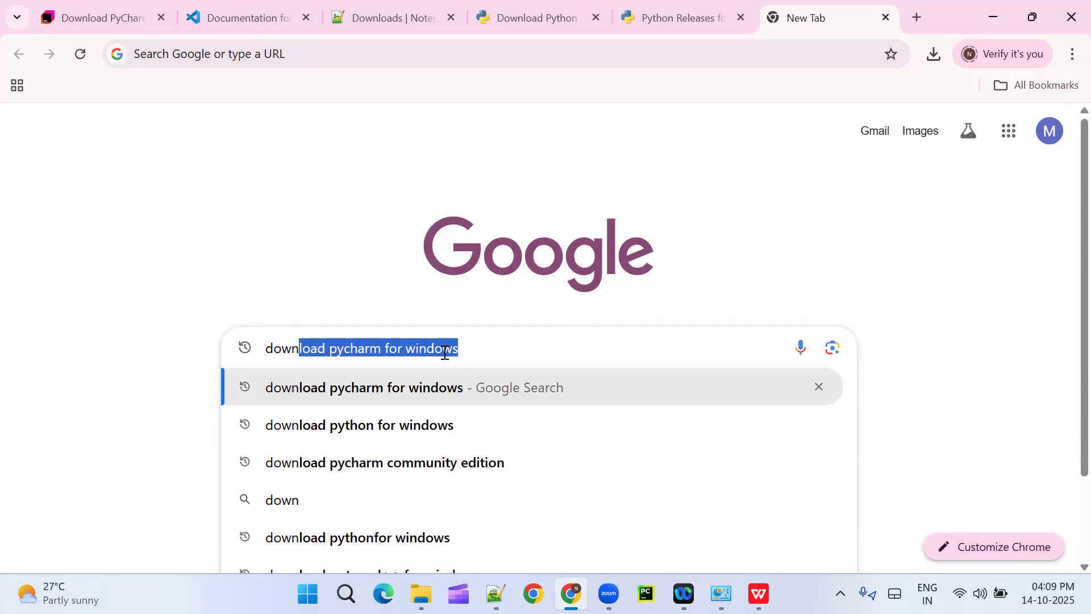
type("load")
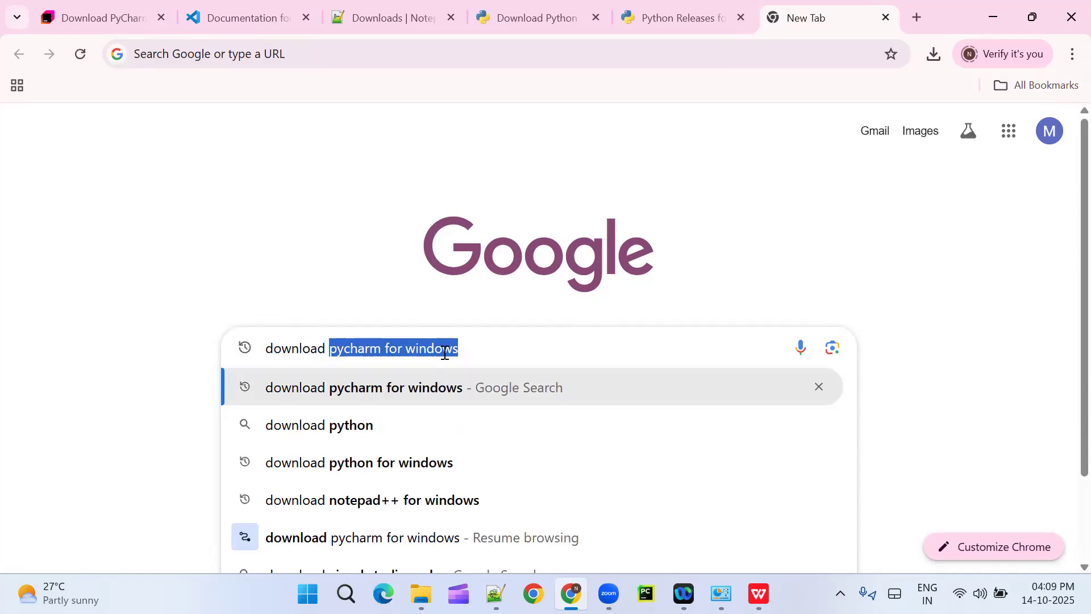
left_click(445, 508)
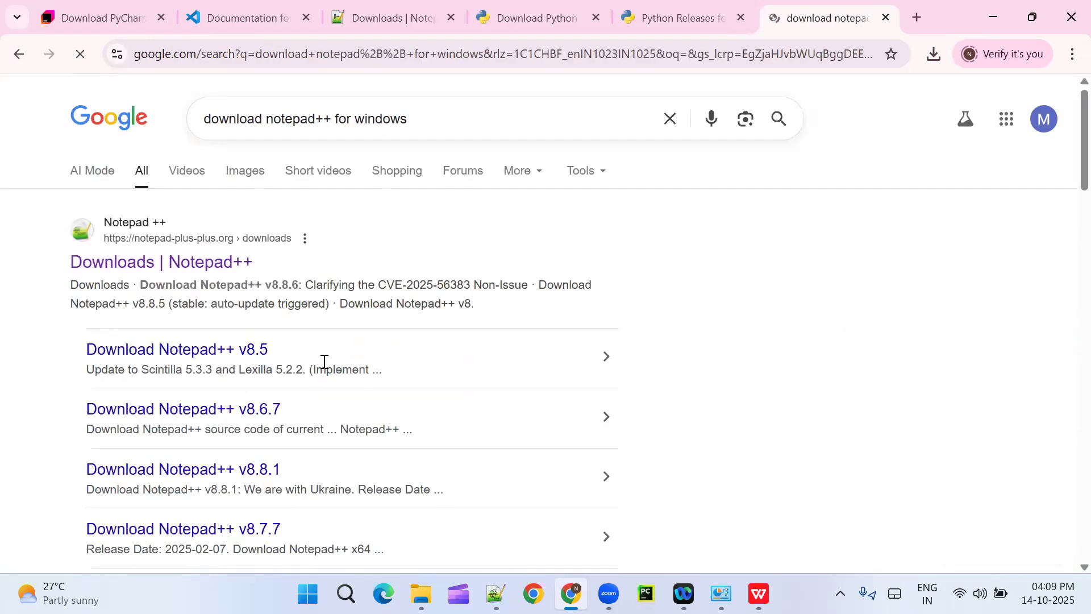
left_click(210, 267)
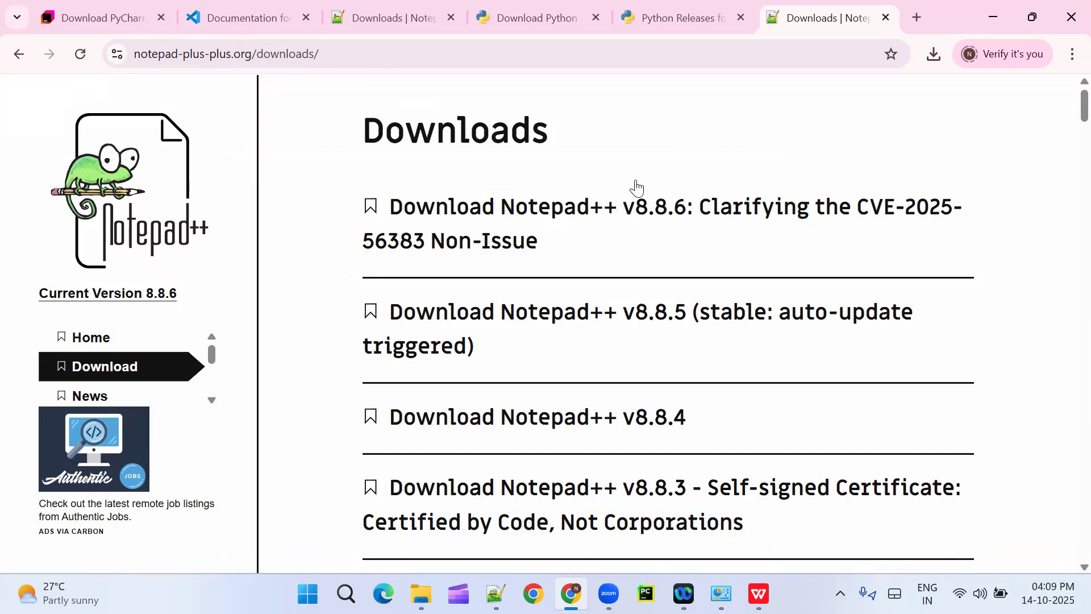
Step: Open the Notepad++ v8.8.6 release page and download its x64 installer
mouse_move(1068, 108)
left_mouse_down()
mouse_move(1067, 332)
mouse_move(1065, 108)
left_mouse_up()
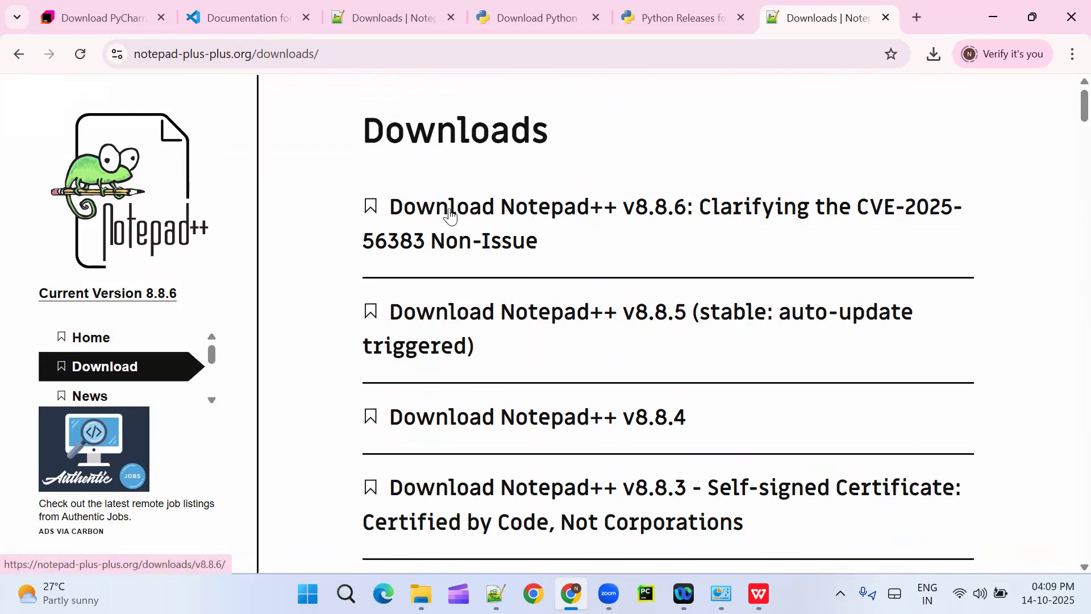
left_click(650, 212)
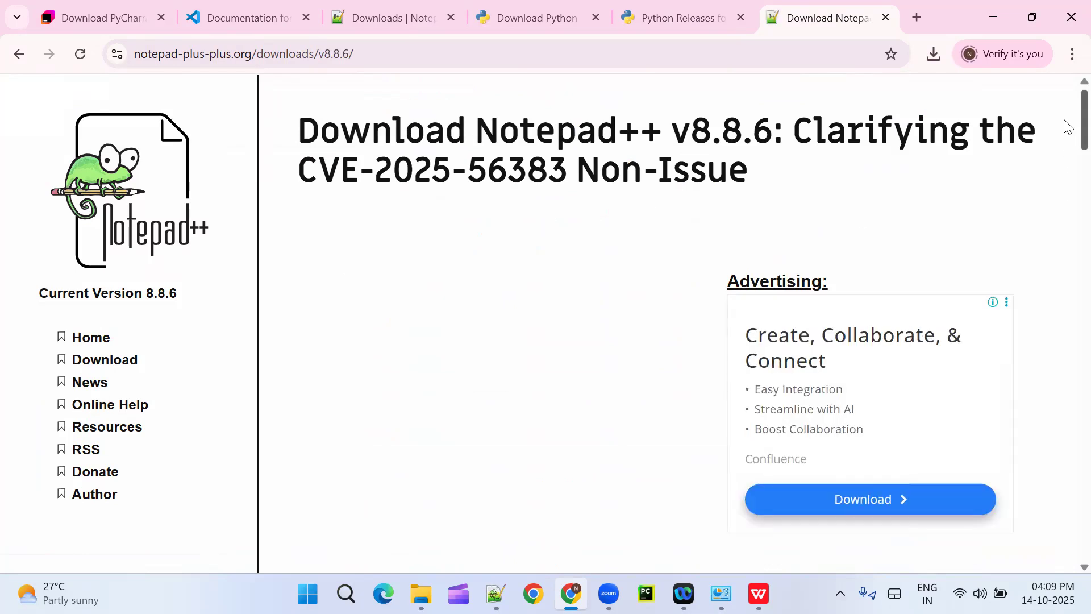
scroll(1067, 126, "down", 10)
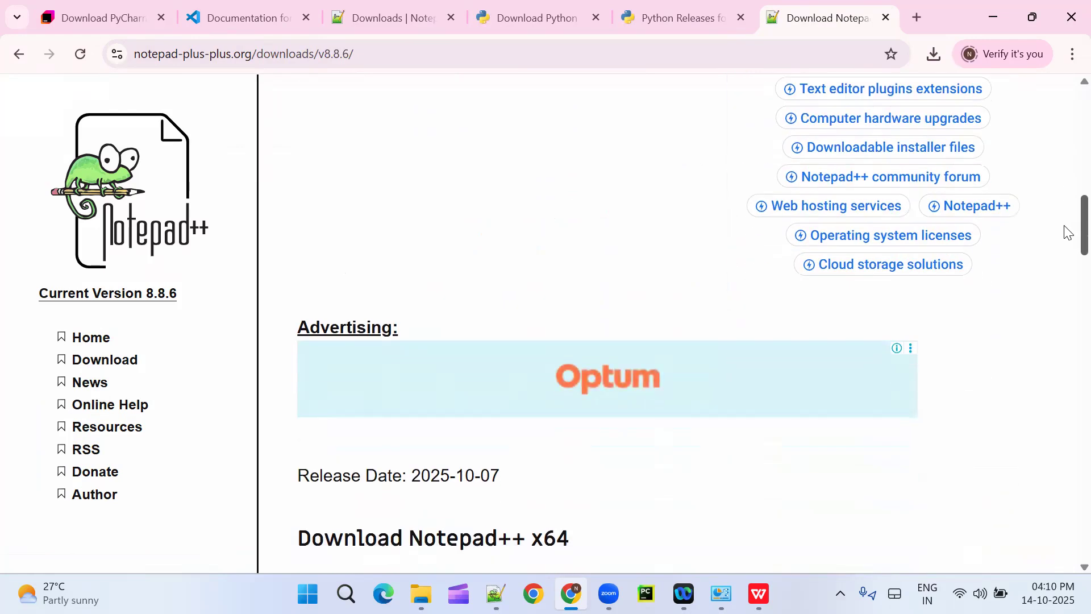
scroll(1067, 230, "up", 5)
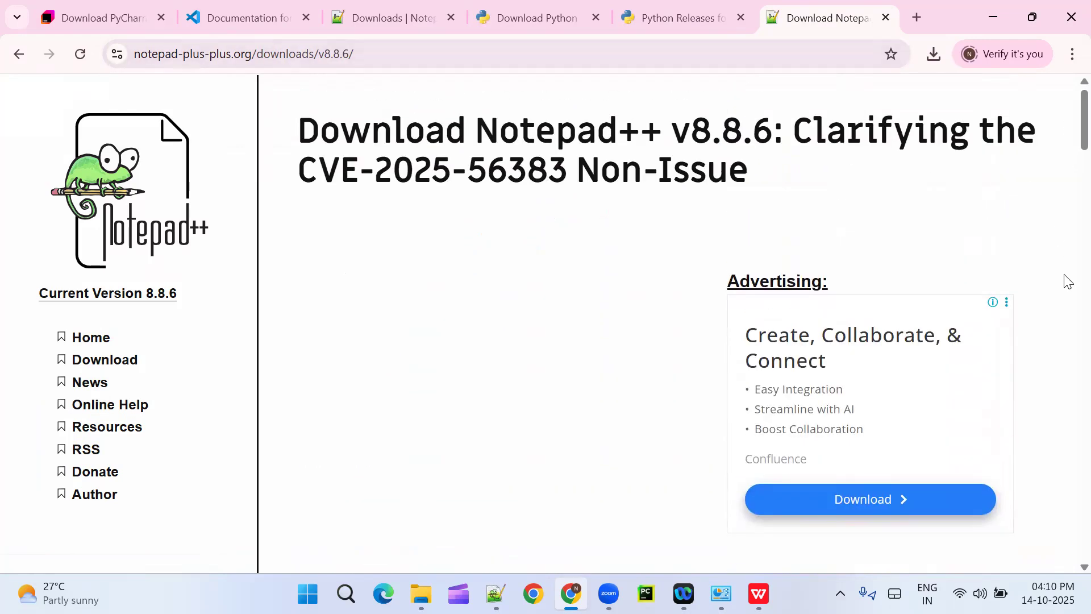
scroll(1065, 216, "down", 12)
scroll(1066, 267, "up", 8)
scroll(1064, 279, "down", 4)
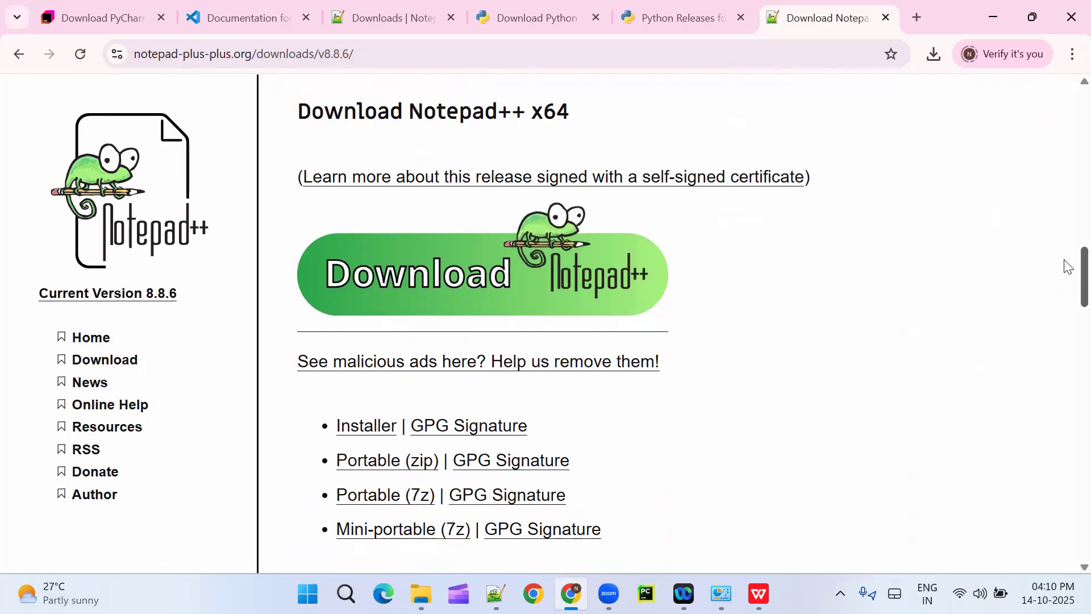
scroll(1064, 228, "up", 8)
scroll(1065, 136, "down", 8)
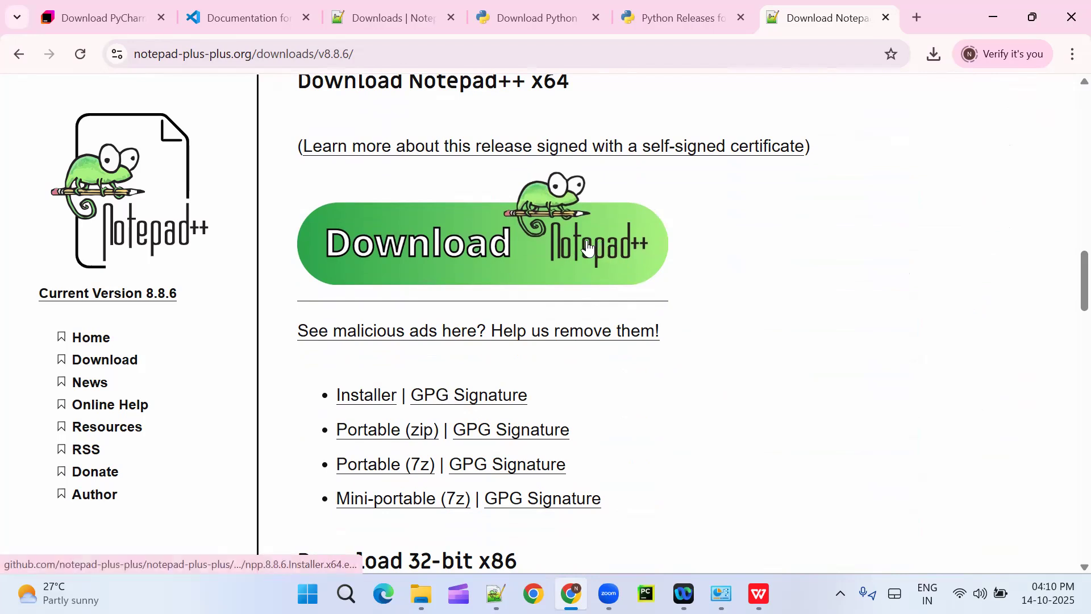
left_click(509, 244)
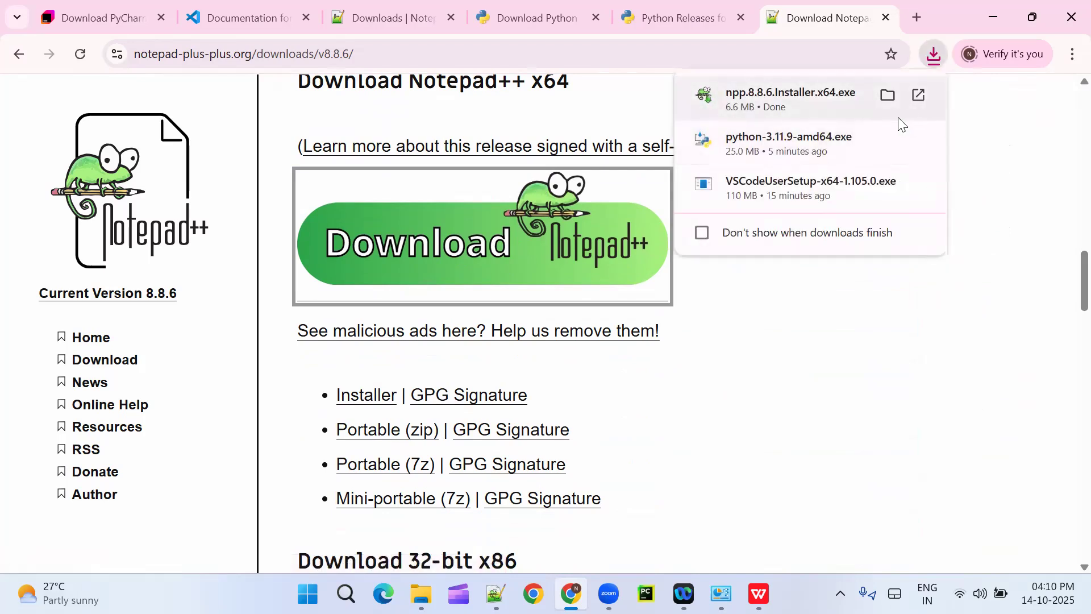
Step: Show the downloaded Notepad++ installer in its folder and run npp.8.8.6.Installer.x64
left_click(886, 95)
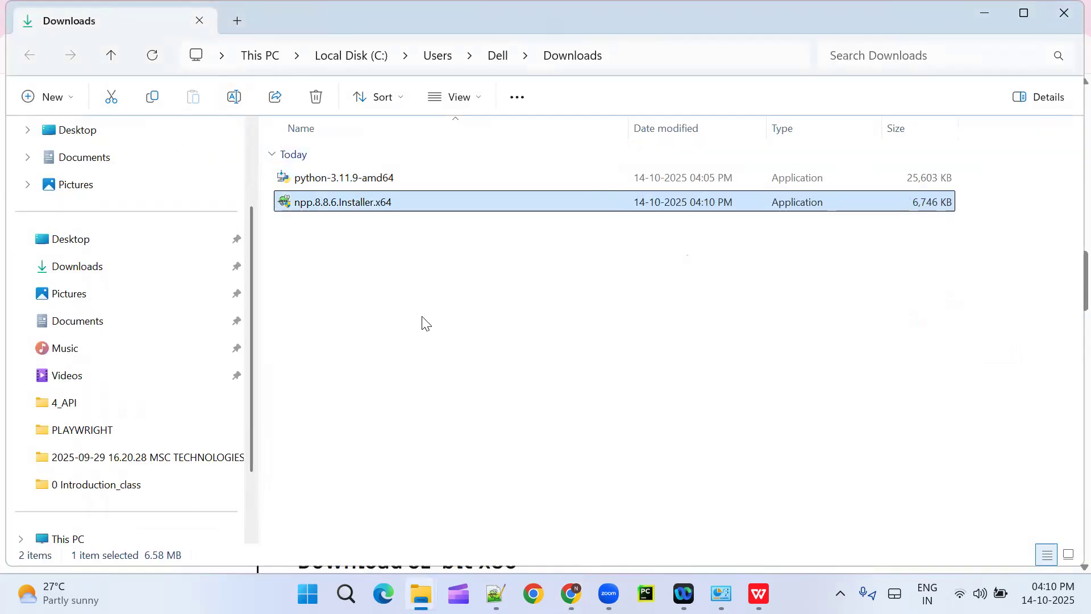
left_click(407, 305)
left_click(353, 209)
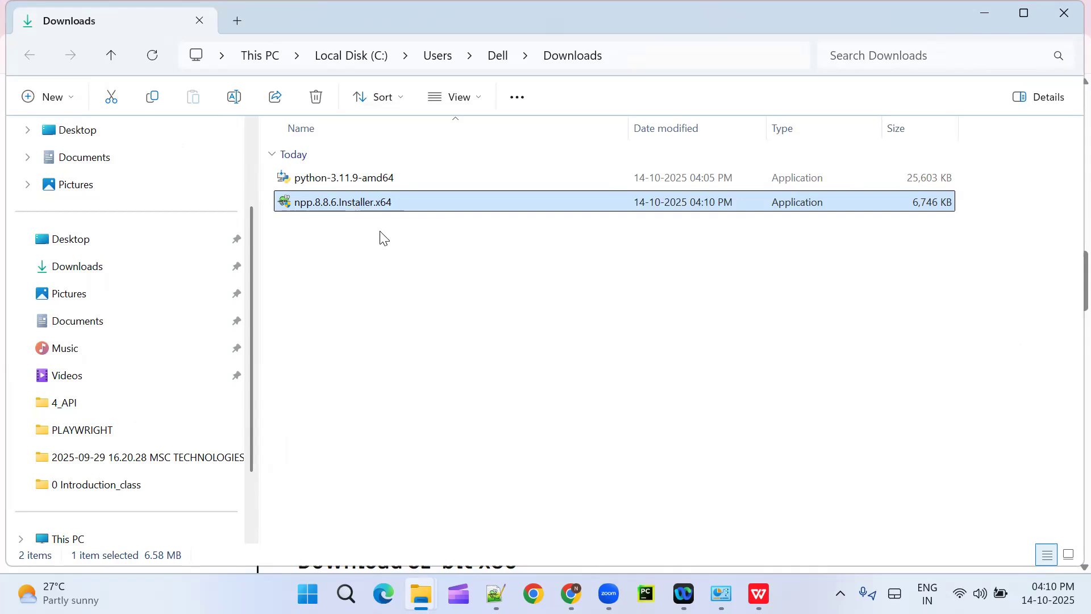
double_click(360, 206)
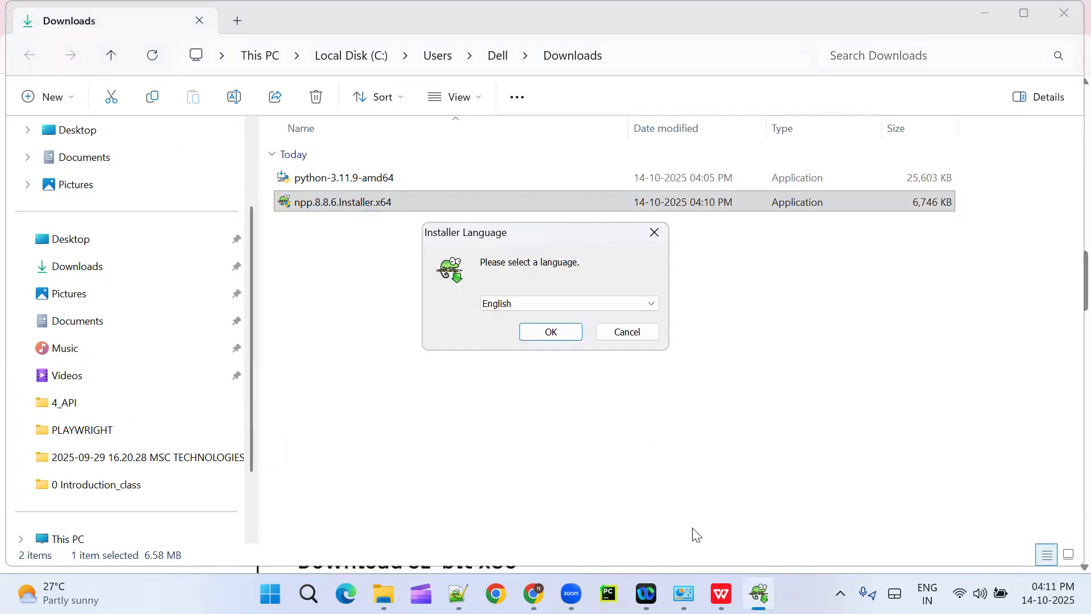
Step: Switch to WPS Office to view the "Then Click on YES" instruction in 3_INSTALL_PYTHON.docx, and minimize the document
mouse_move(684, 594)
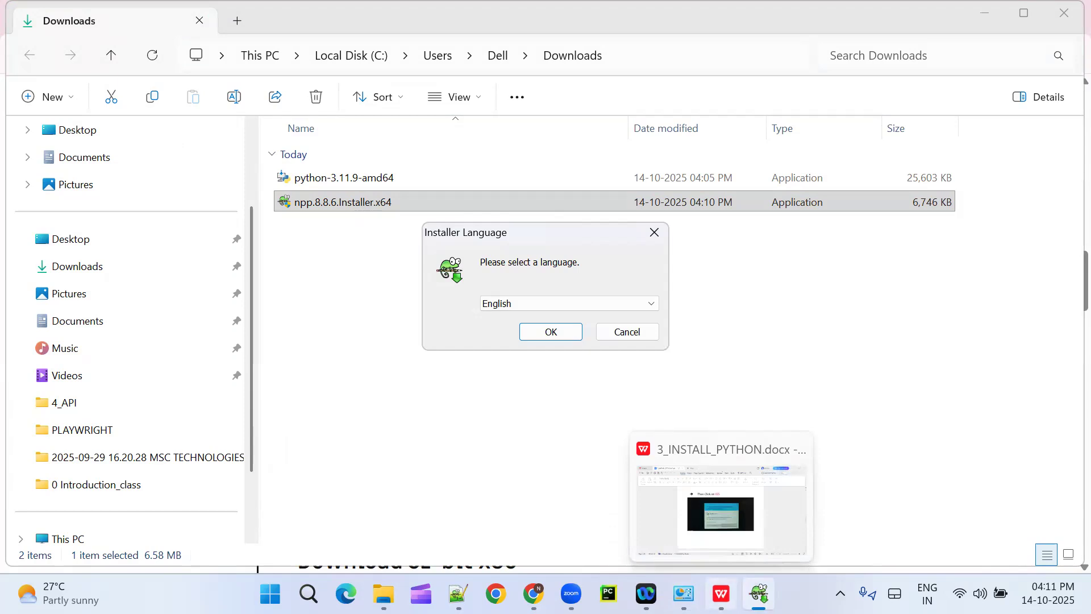
left_click(645, 485)
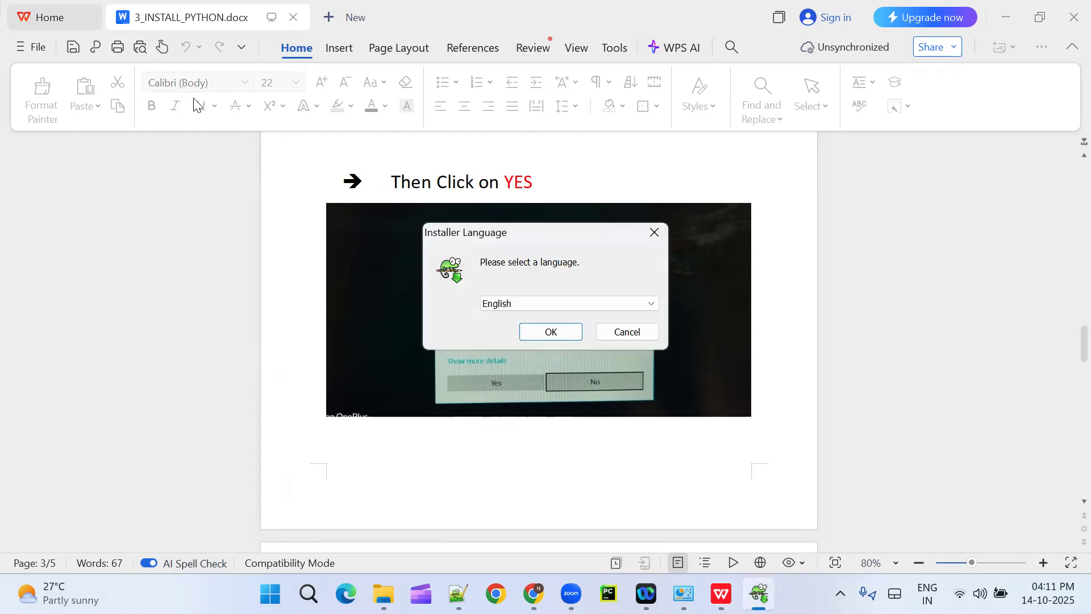
mouse_move(759, 593)
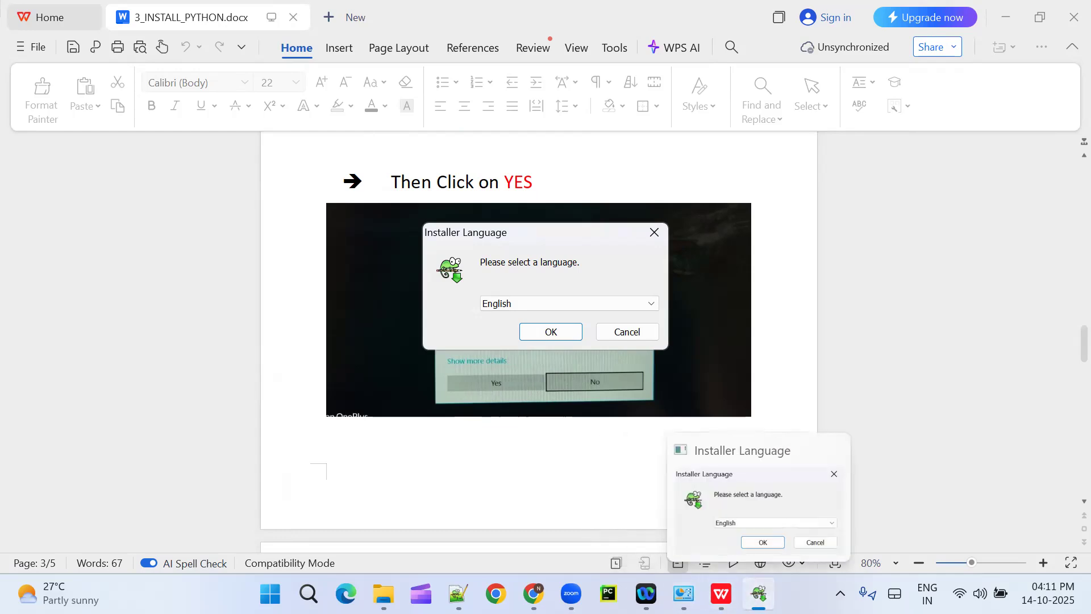
left_click(1005, 18)
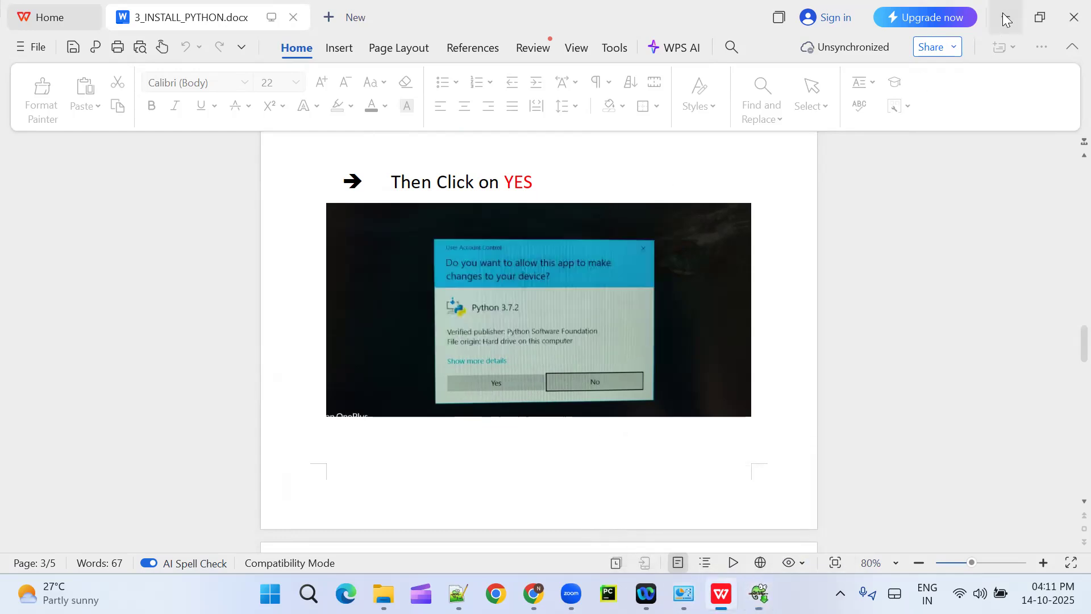
left_click(1005, 18)
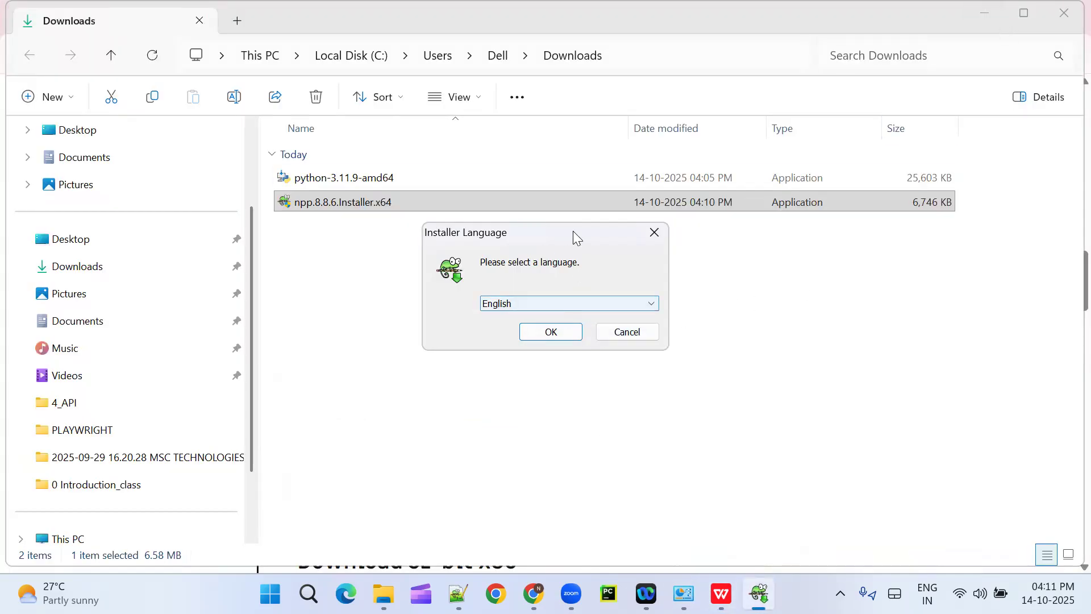
Step: Choose English for the Notepad++ v8.8.6 setup, accept the license agreement and keep the default install location and components
left_click_drag(615, 233, 651, 239)
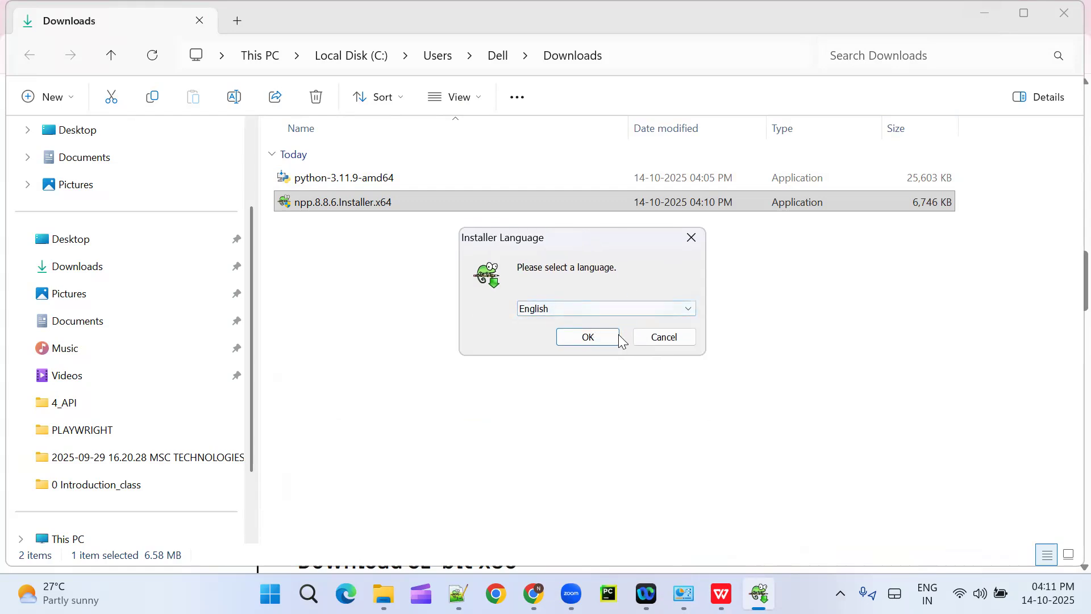
left_click(587, 338)
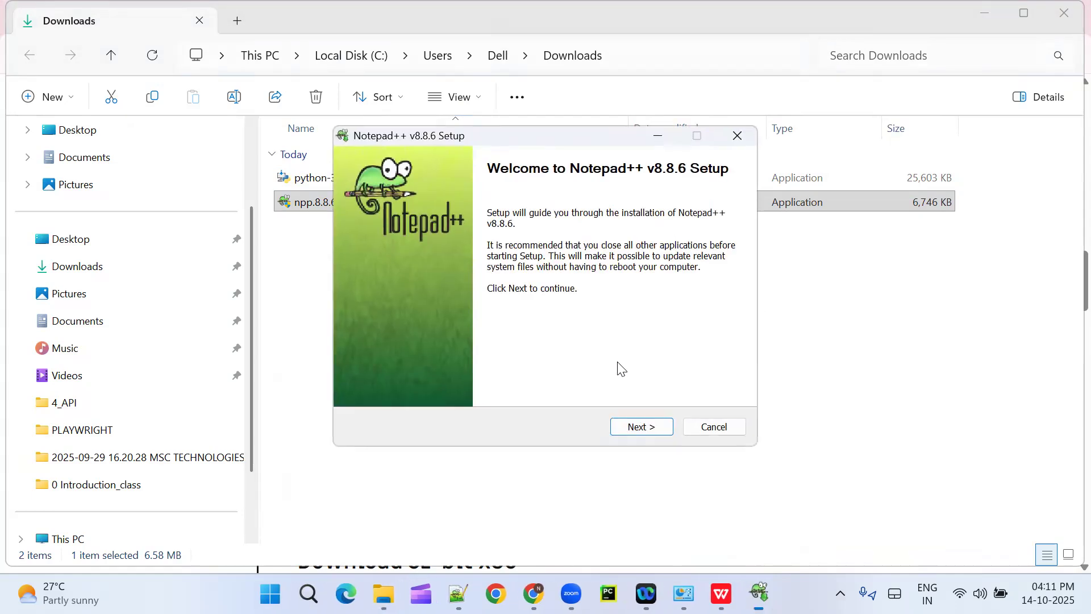
left_click(635, 431)
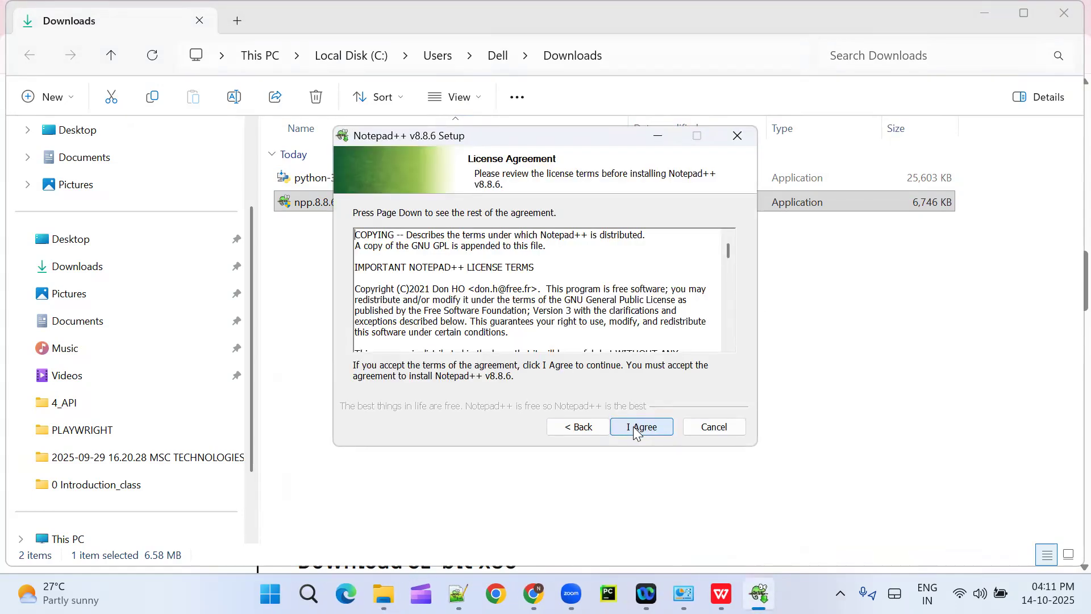
left_click(633, 428)
left_click(634, 428)
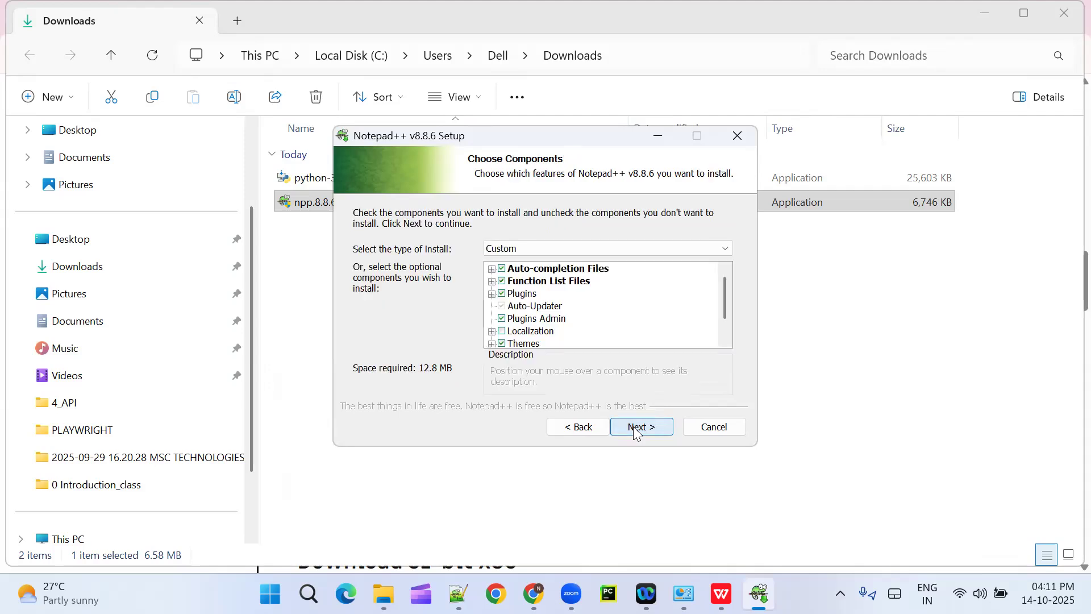
left_click(647, 427)
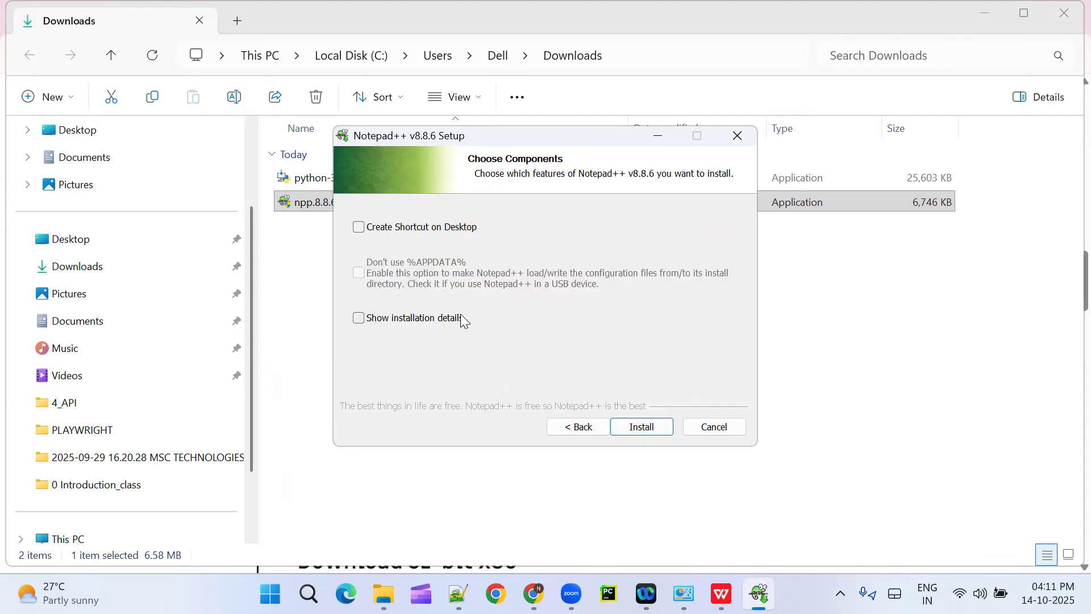
Step: Install Notepad++ with Create Shortcut on Desktop enabled, closing the running Notepad++ and retrying the installation
left_click(360, 227)
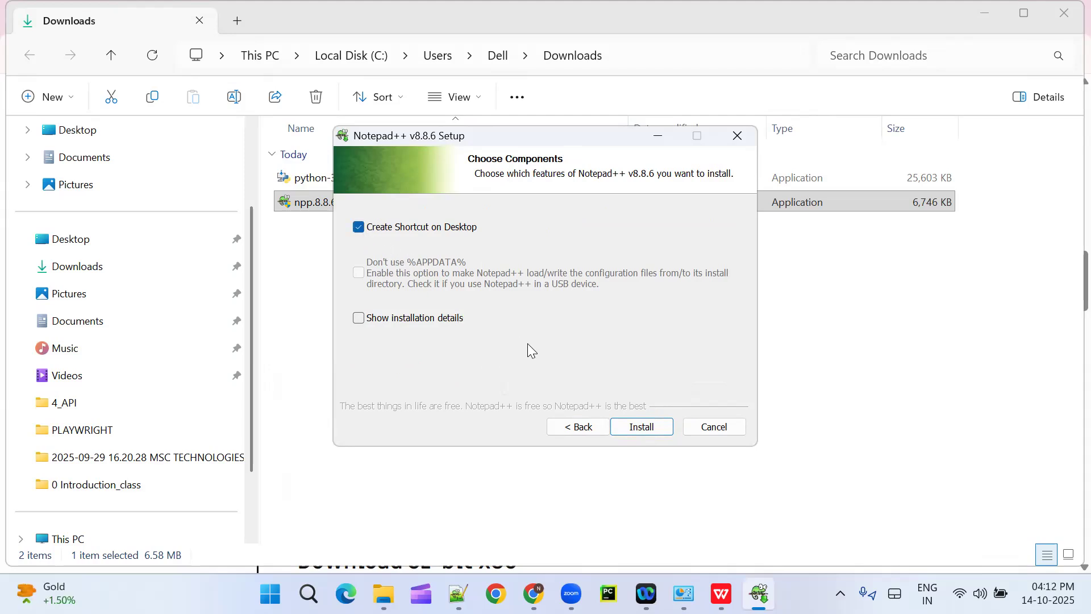
left_click(645, 433)
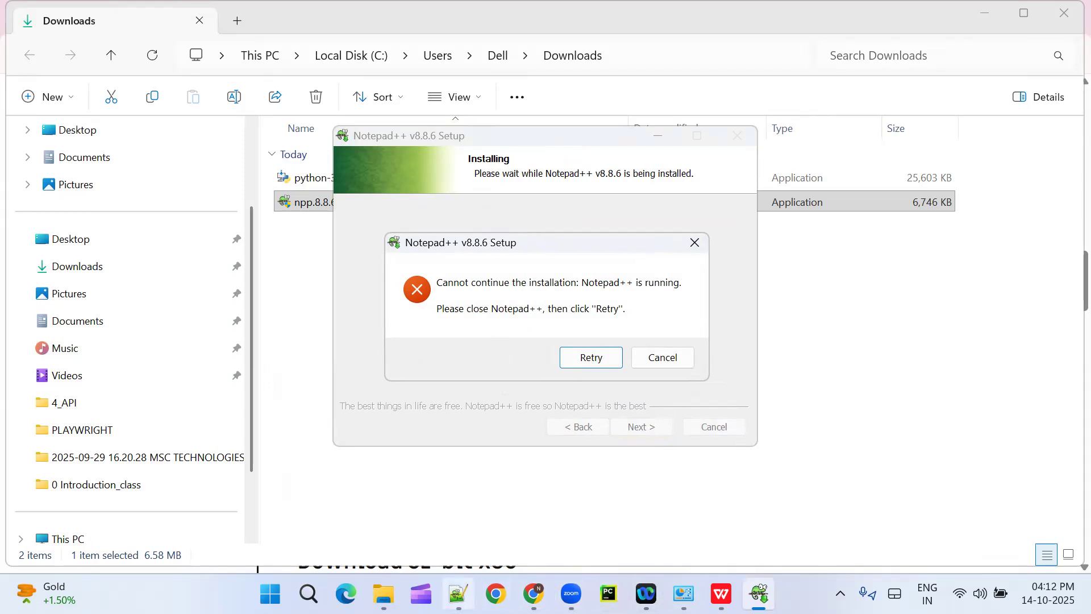
mouse_move(458, 594)
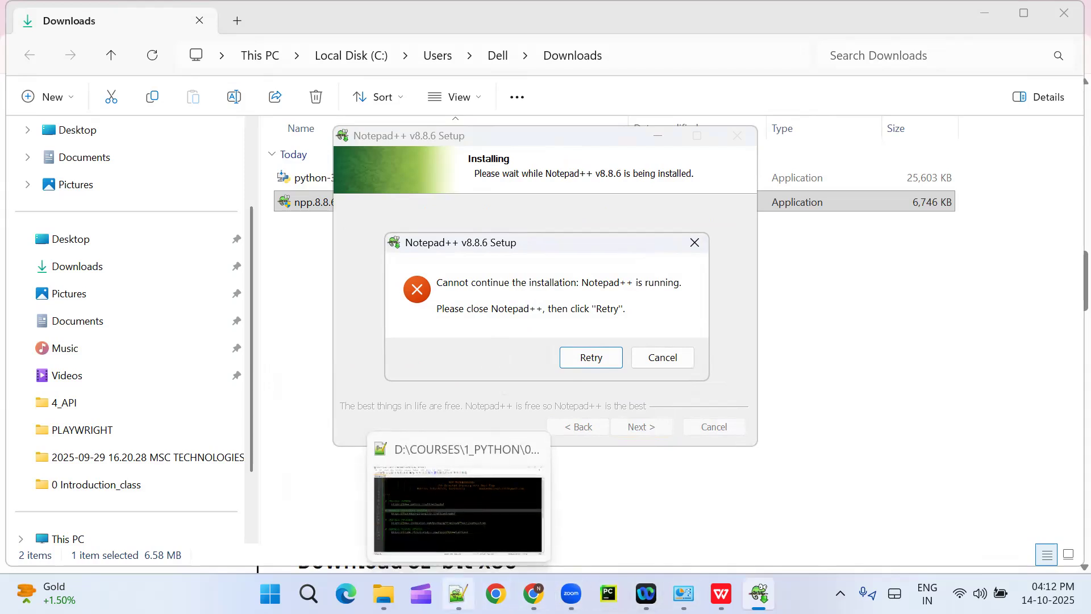
left_click(500, 528)
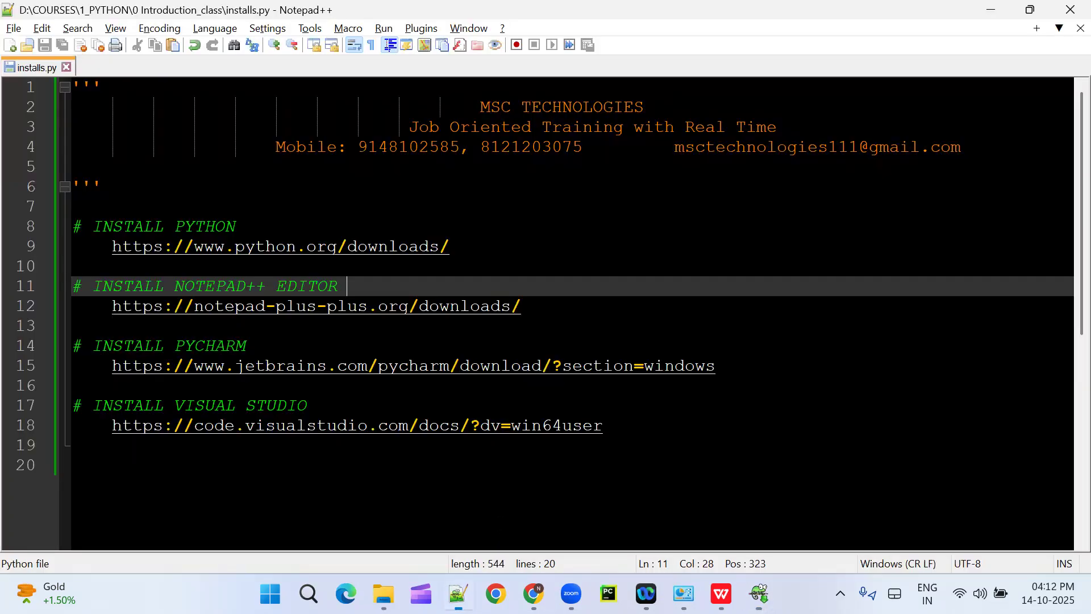
left_click(1069, 10)
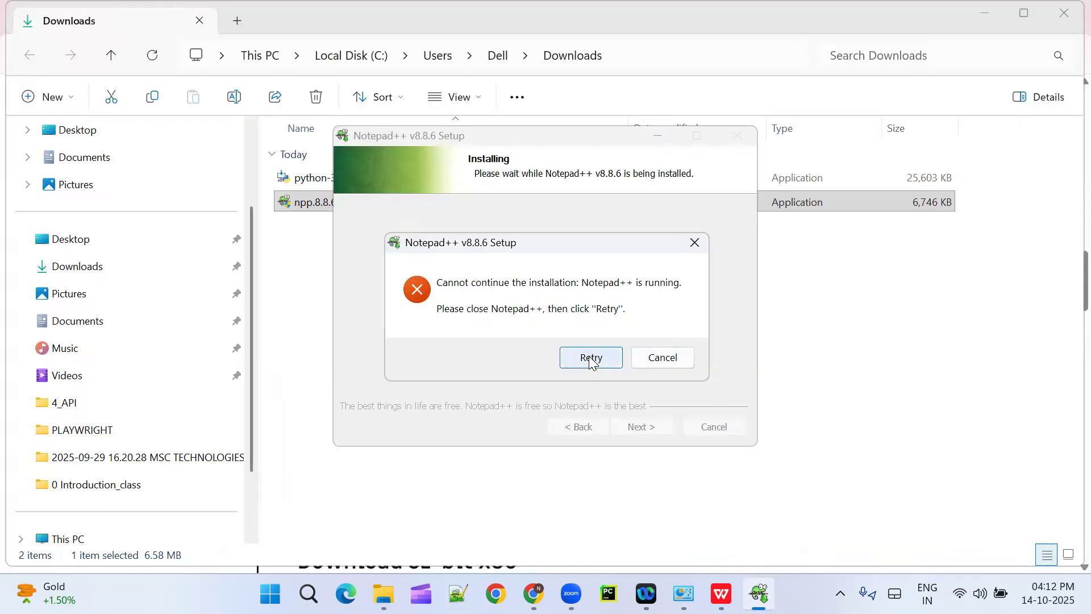
left_click(588, 356)
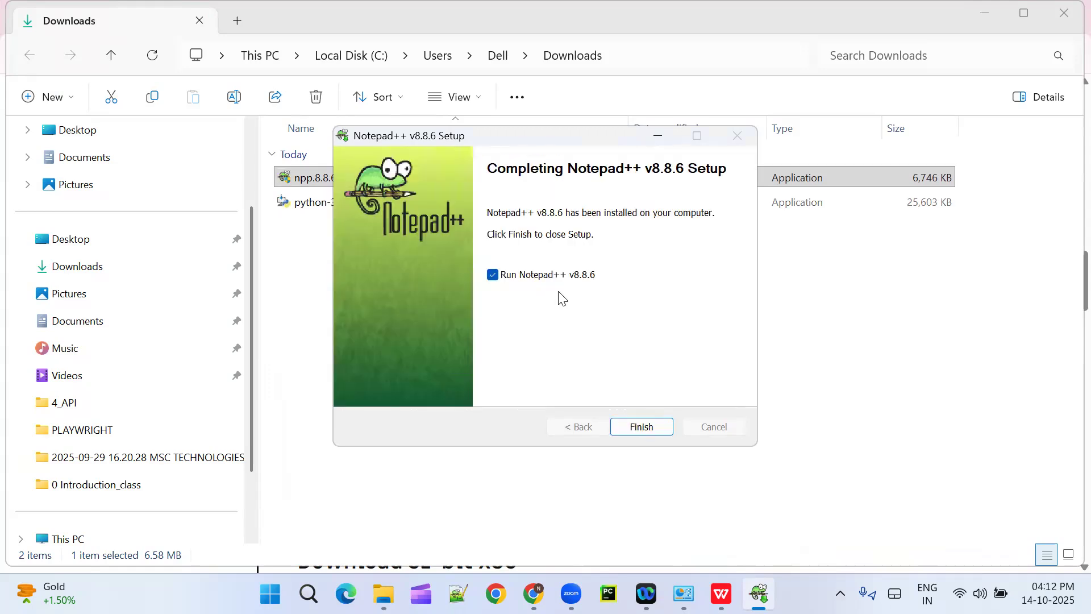
Step: Finish the setup with Run Notepad++ v8.8.6 enabled and close the change.log file in the launched editor
left_click(648, 430)
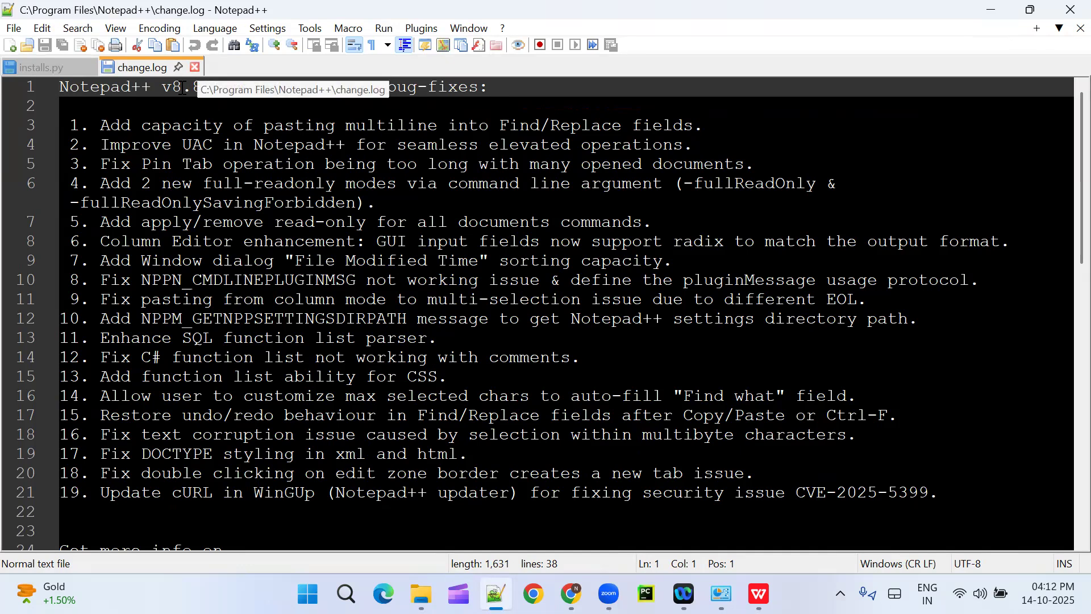
left_click(195, 67)
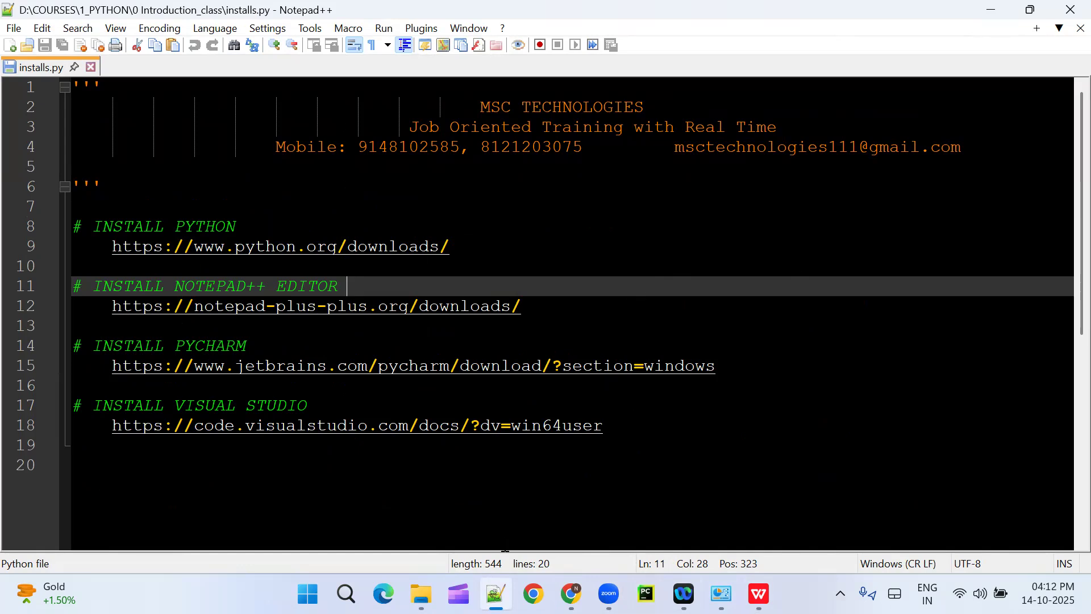
Step: Unpin Notepad++ from the taskbar and pin it there again
mouse_move(496, 594)
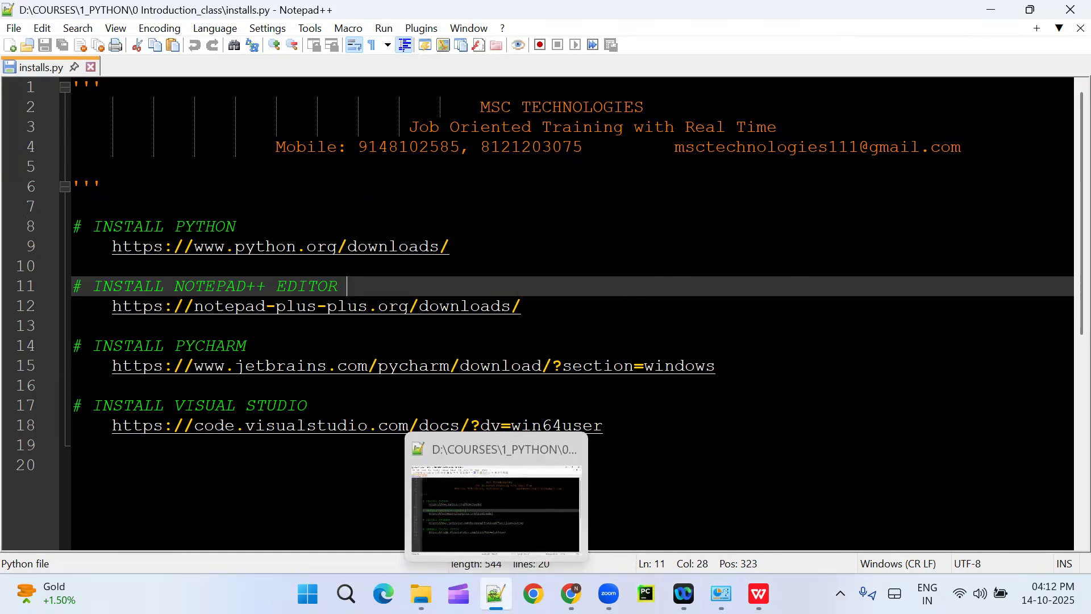
right_click(496, 594)
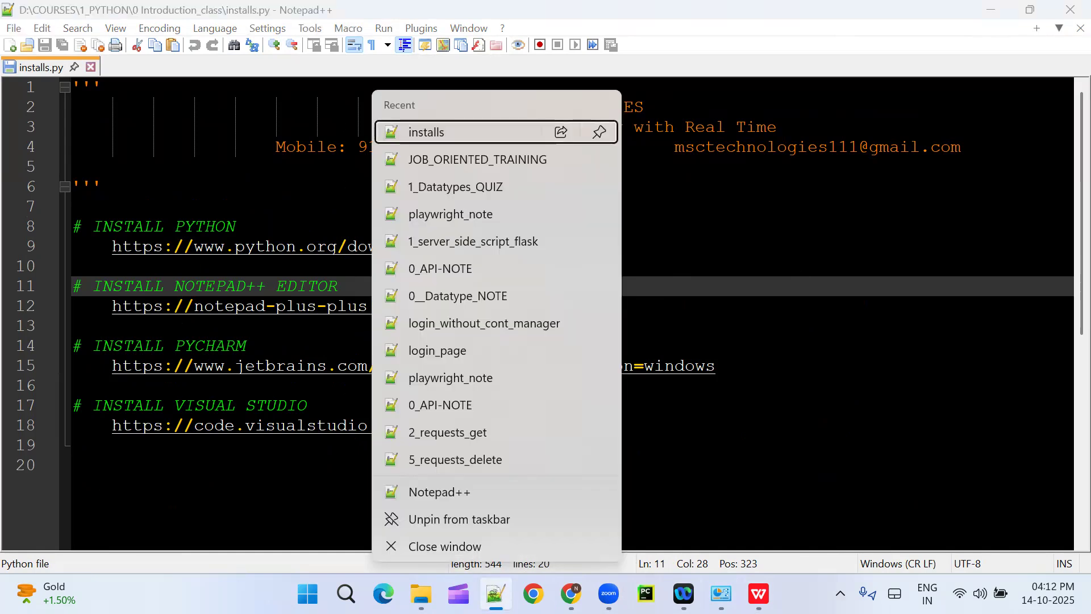
left_click(473, 527)
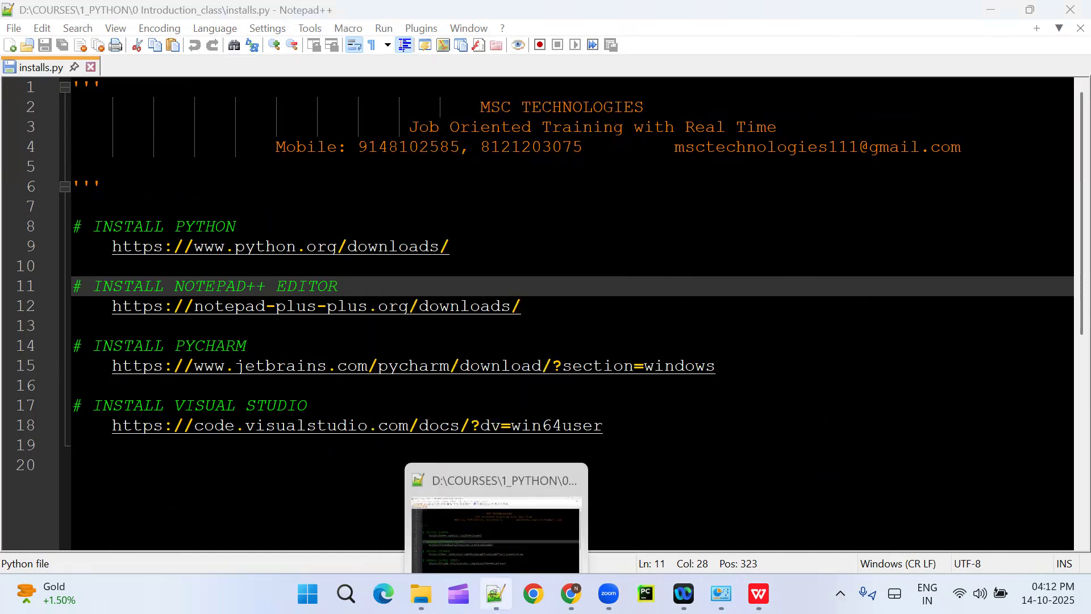
right_click(496, 594)
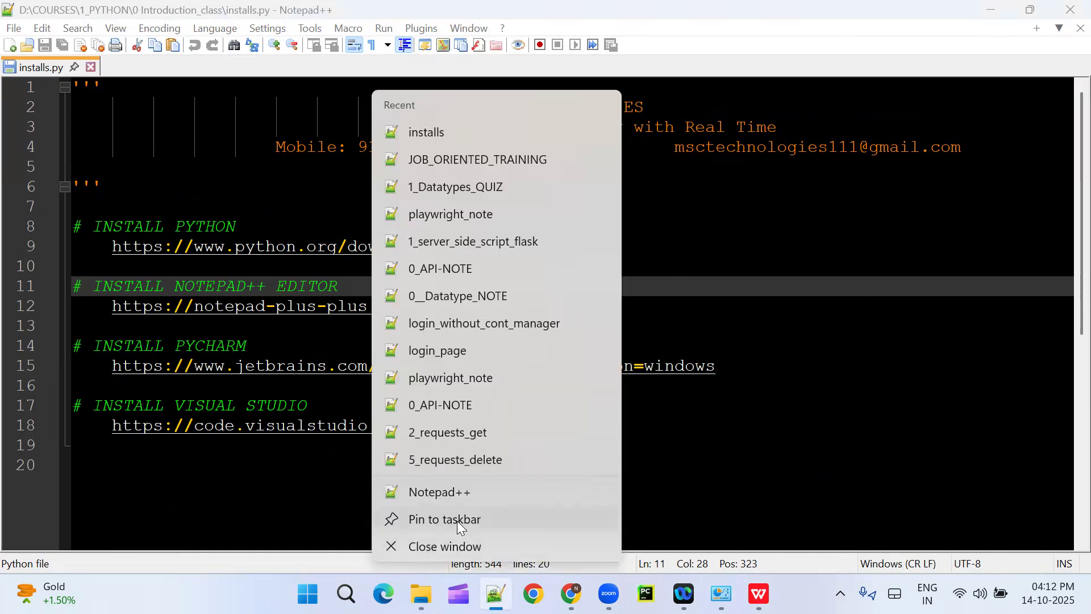
left_click(457, 521)
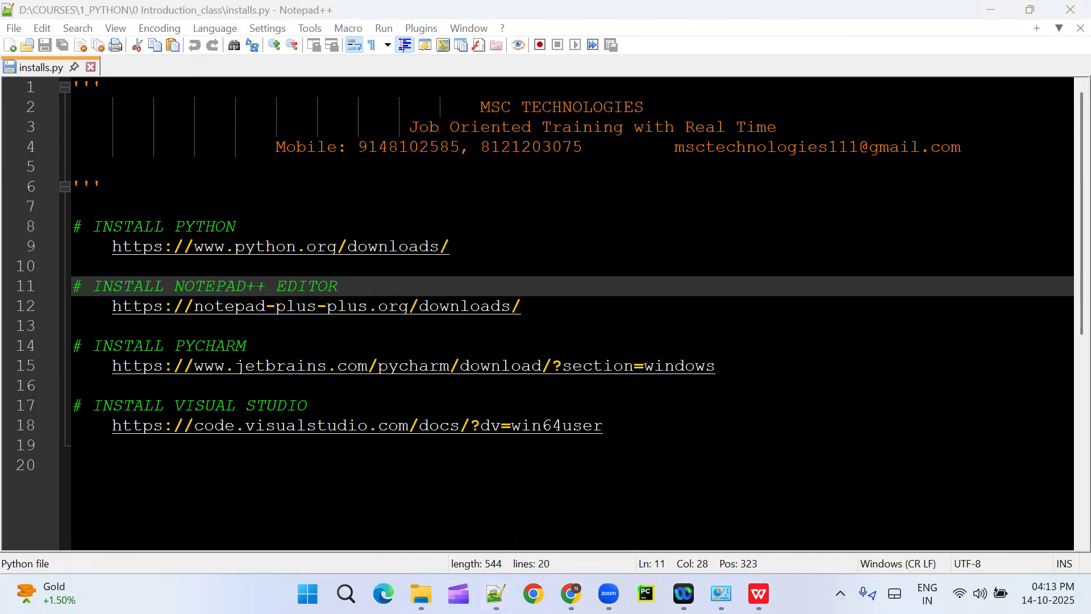
mouse_move(495, 594)
Step: Append "IDE" to the INSTALL PYCHARM heading in installs.py
left_click_drag(348, 285, 278, 287)
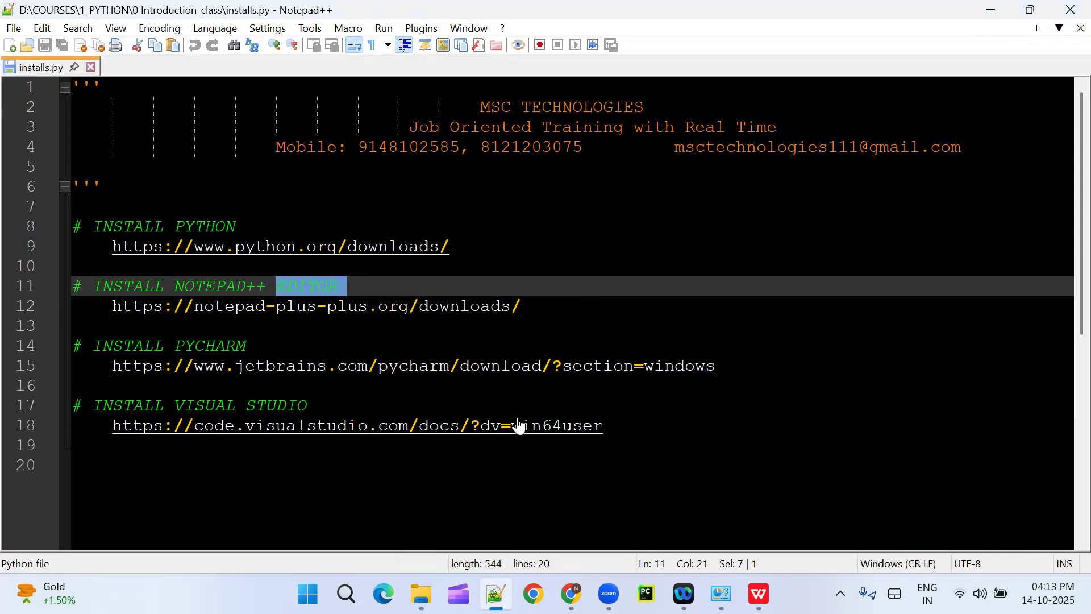
double_click(242, 351)
left_click(280, 345)
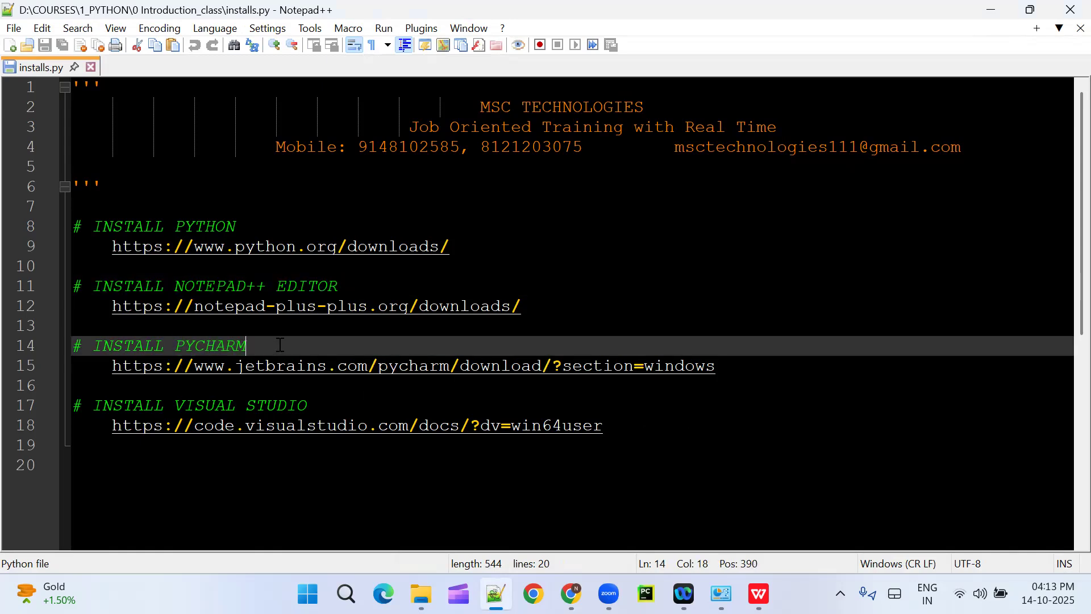
type("IDE")
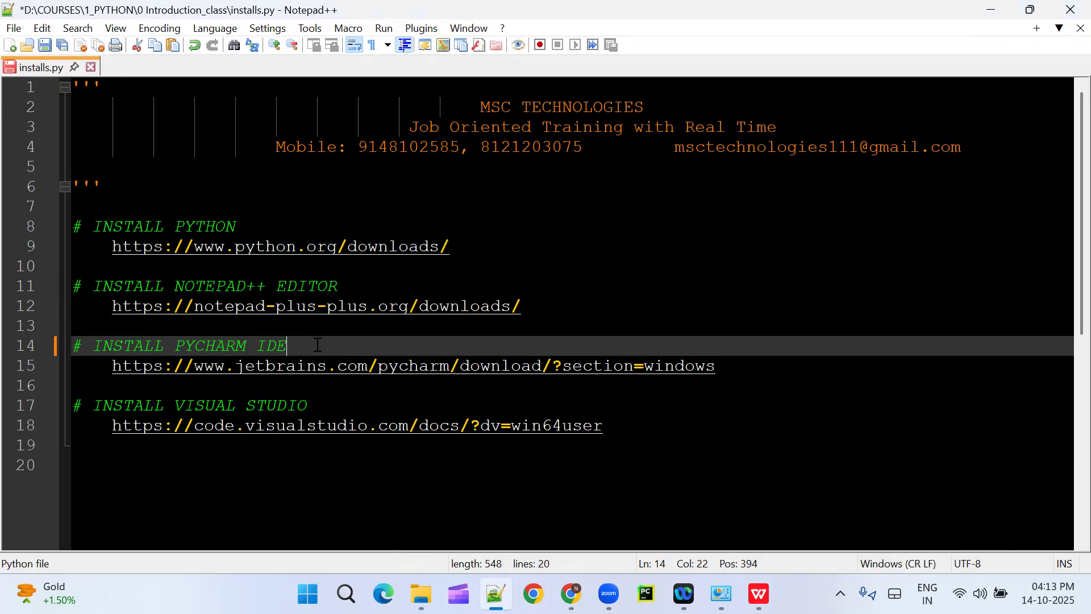
left_click_drag(291, 346, 260, 348)
double_click(230, 345)
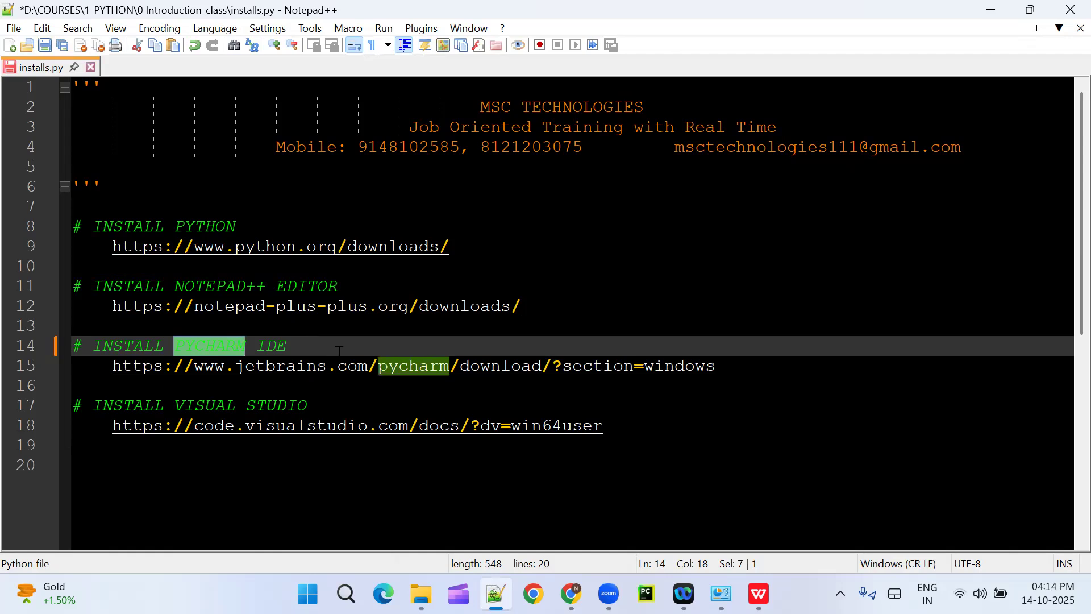
left_click(355, 339)
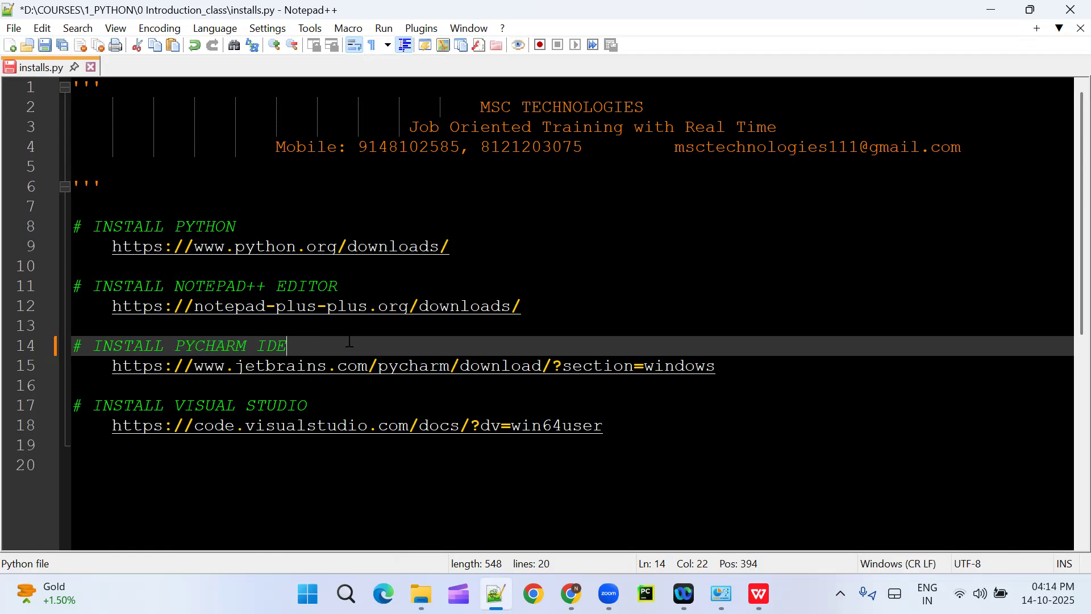
Step: Append "IDE" to the INSTALL VISUAL STUDIO heading in installs.py and save the file
left_click(349, 404)
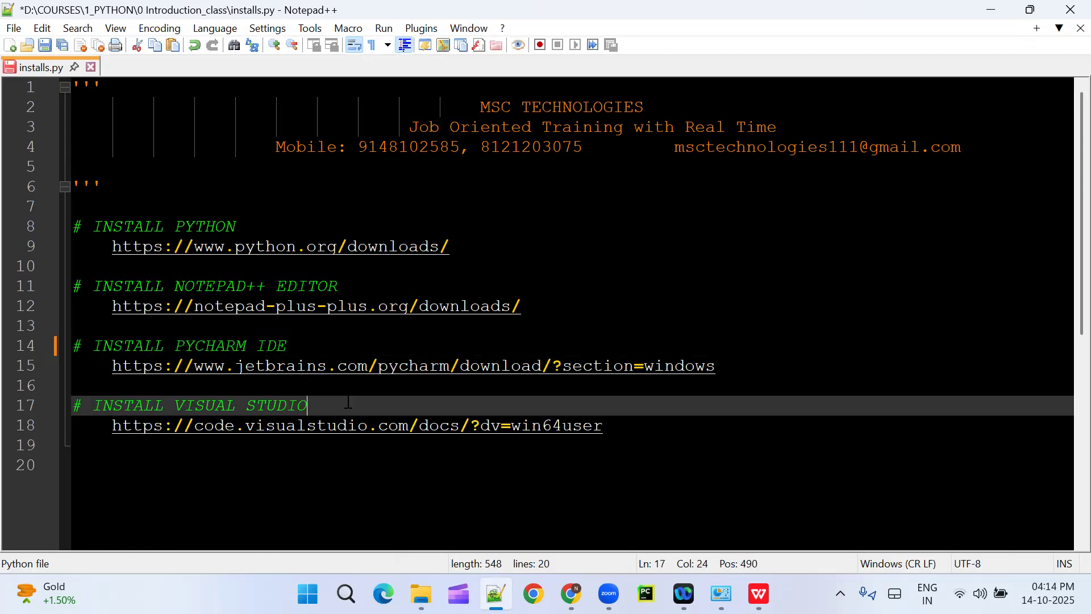
type("IDE")
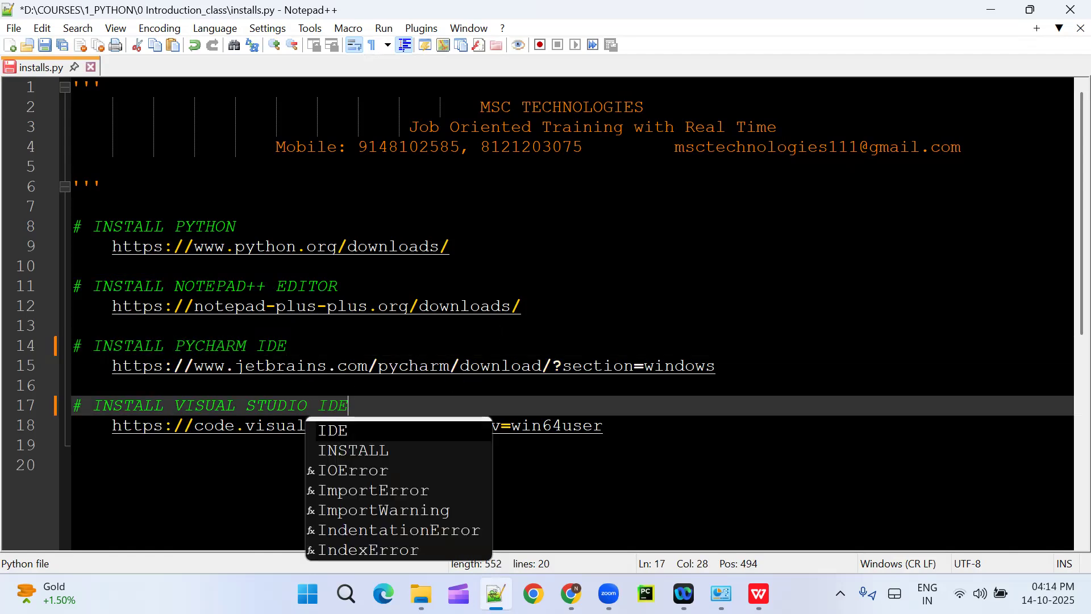
left_click(379, 347)
key("ctrl+s")
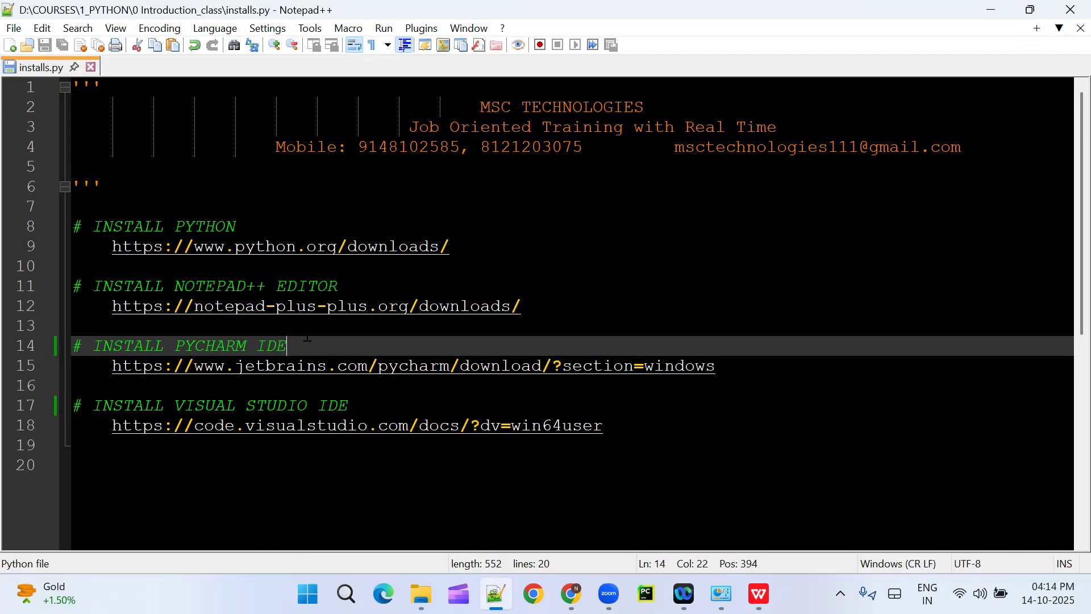
left_click_drag(606, 426, 74, 265)
left_click(518, 310)
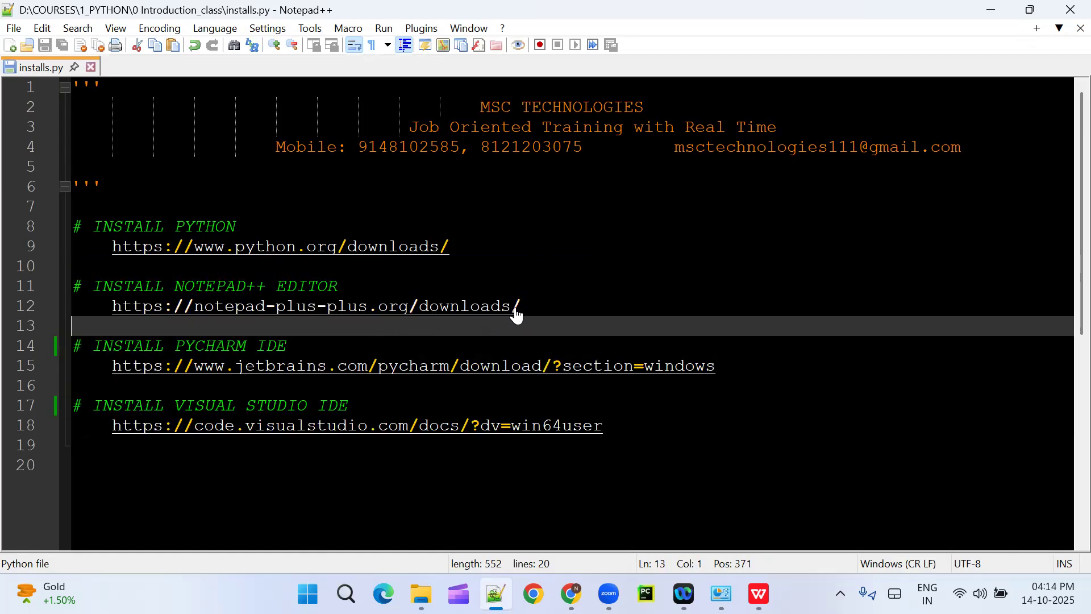
left_click_drag(520, 307, 57, 291)
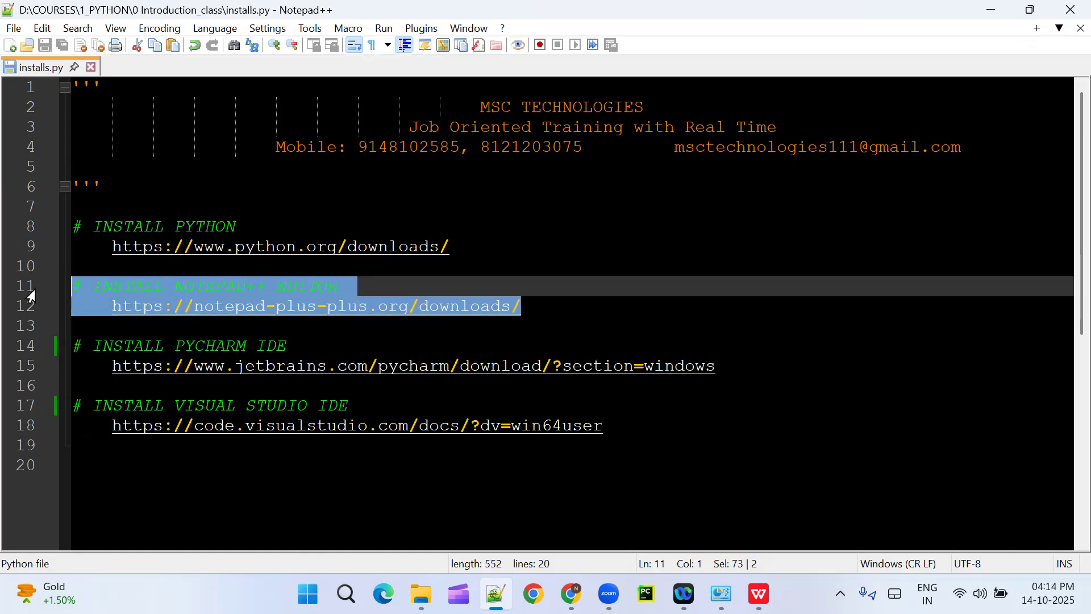
left_click_drag(604, 426, 23, 333)
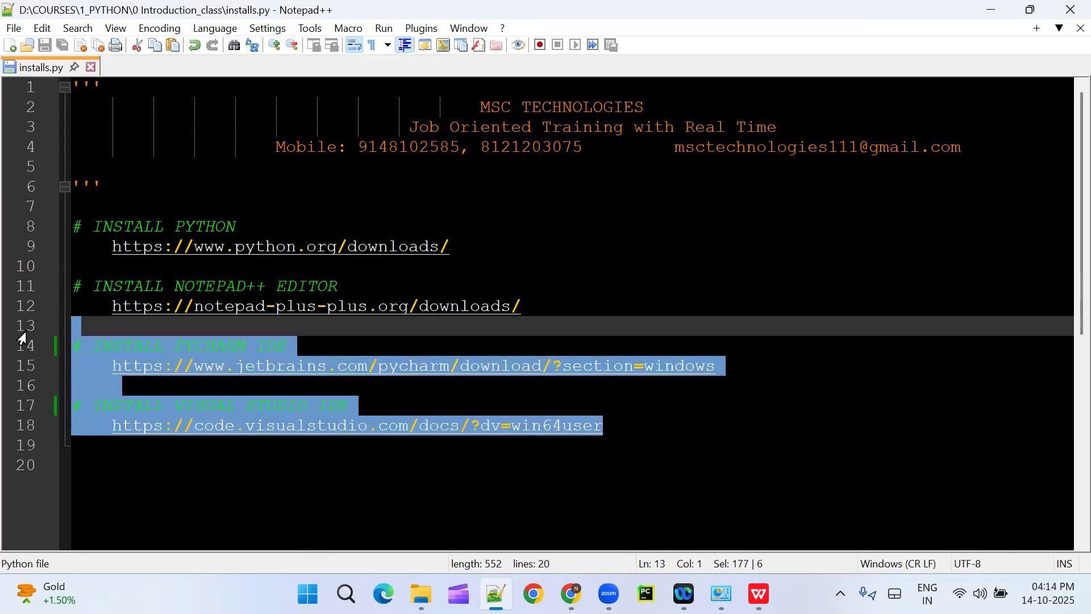
left_click(420, 489)
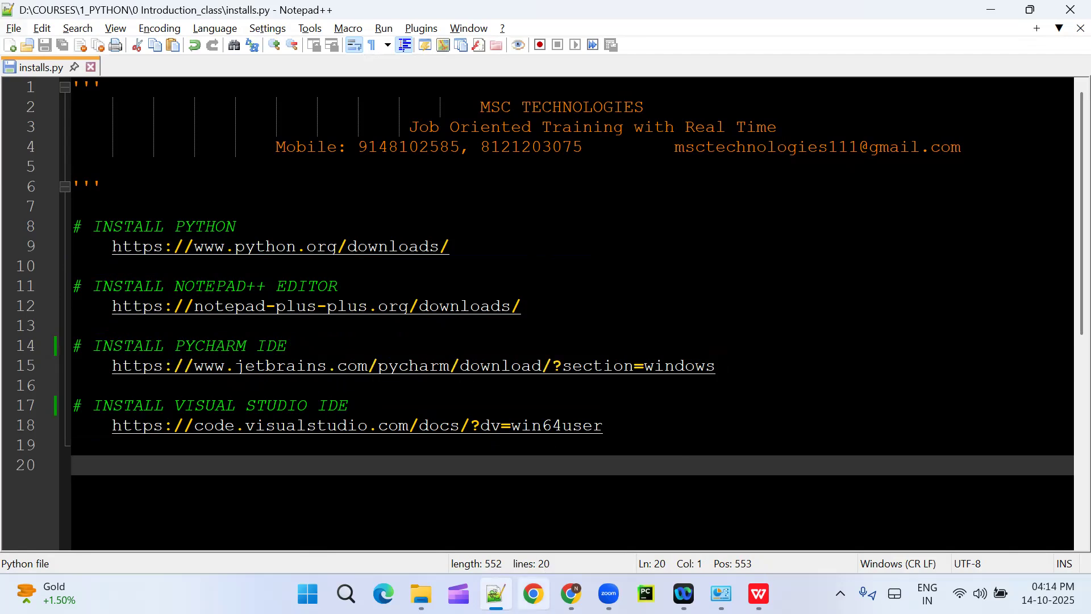
Step: Switch to Chrome, search Google in a new tab for "download pycharm for windows", and open the JetBrains PyCharm download page
left_click(571, 593)
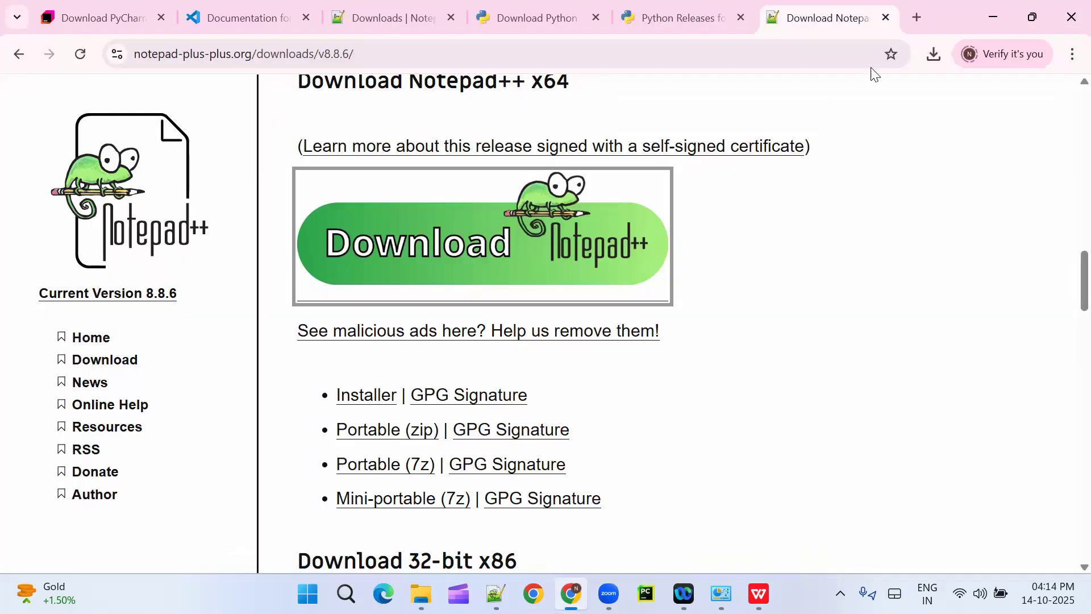
left_click(917, 17)
left_click(444, 344)
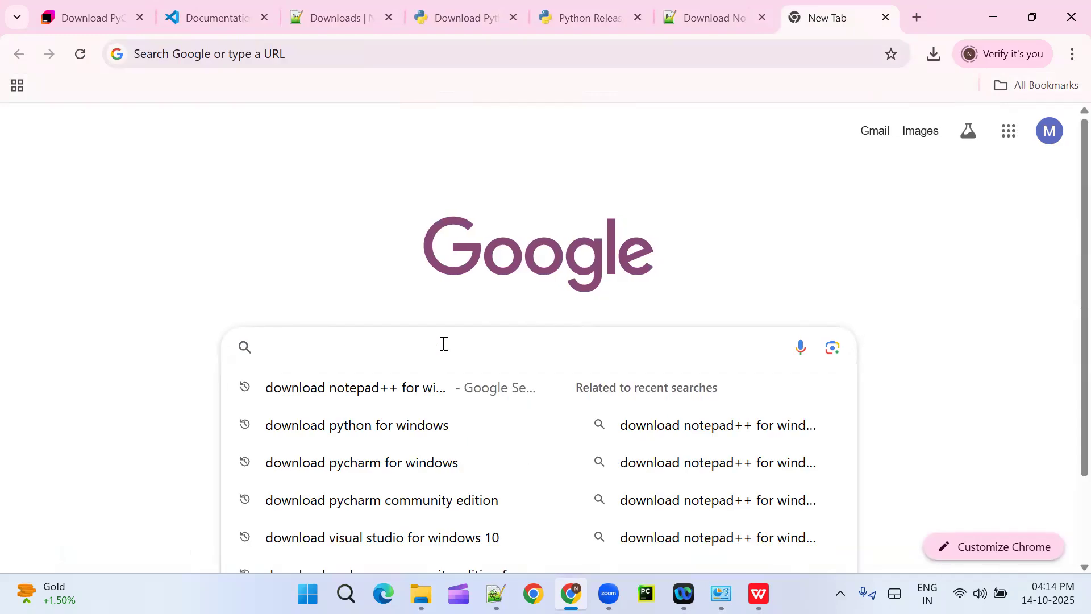
type("i")
key("BackSpace")
type("download")
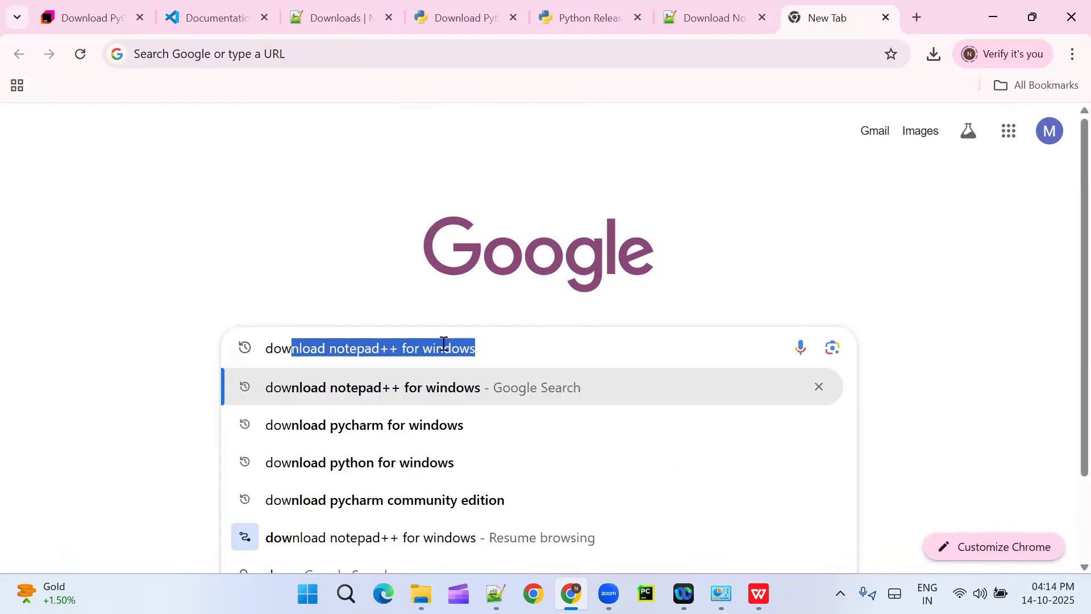
left_click(434, 426)
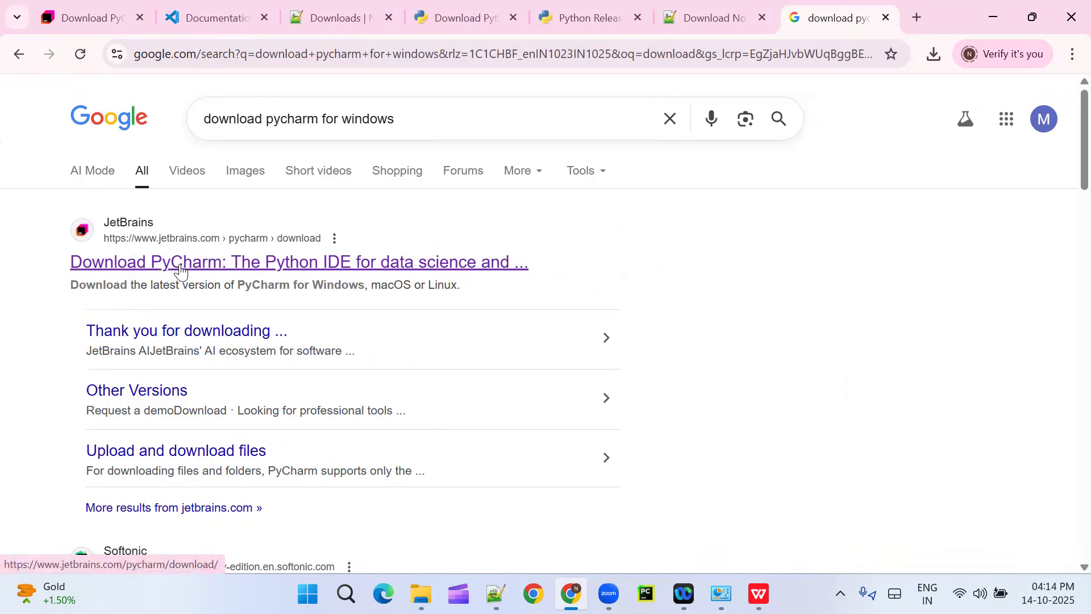
left_click(202, 266)
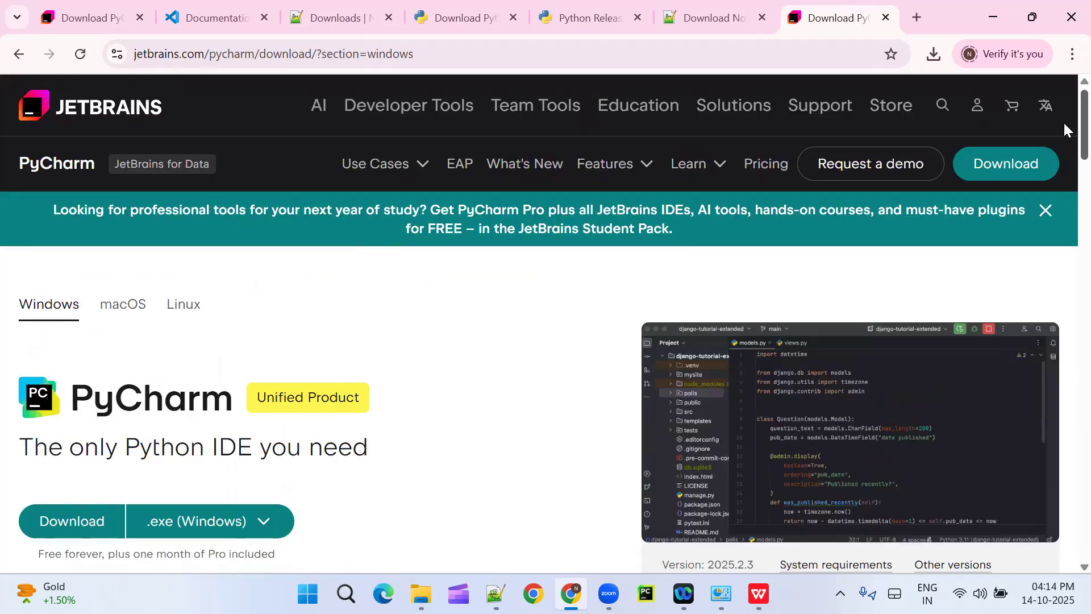
Step: Review the PyCharm tagline, the unified product section and the licensing note beneath the Windows download
scroll(1063, 119, "down", 3)
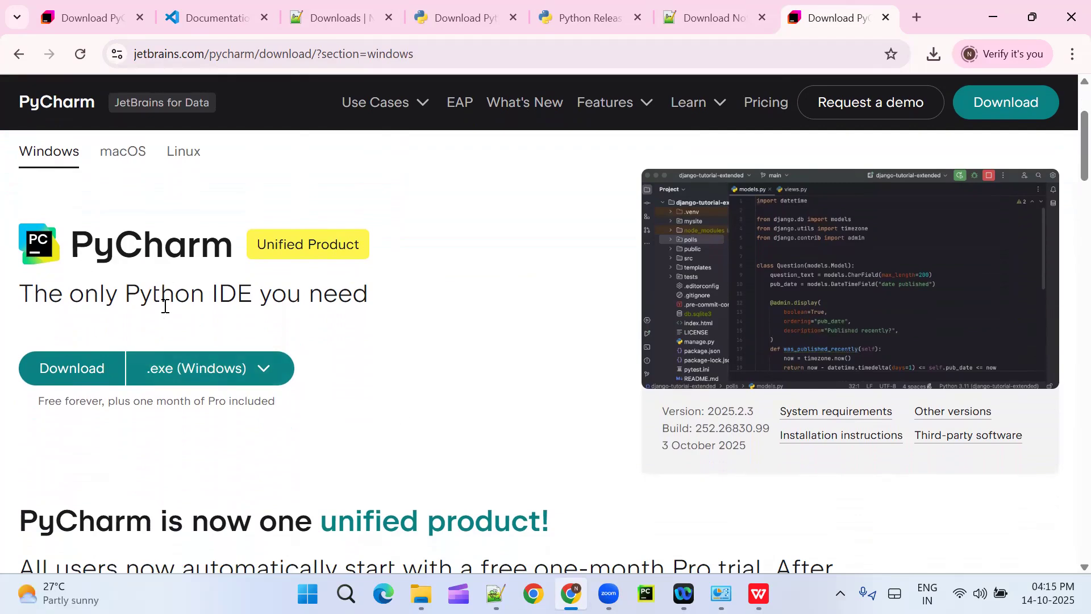
left_click_drag(375, 302, 13, 300)
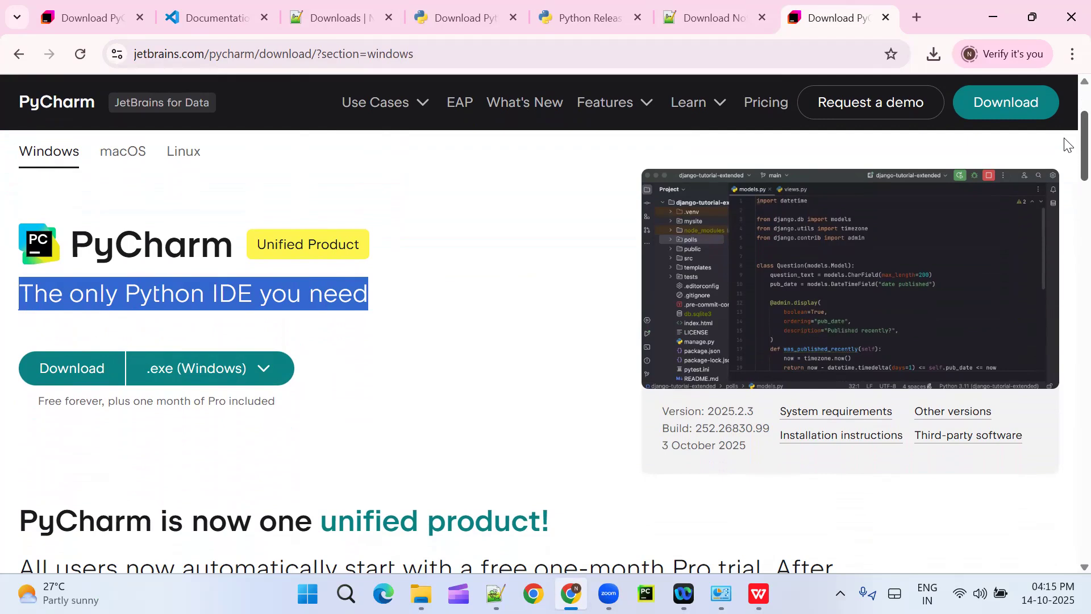
scroll(1066, 148, "down", 2)
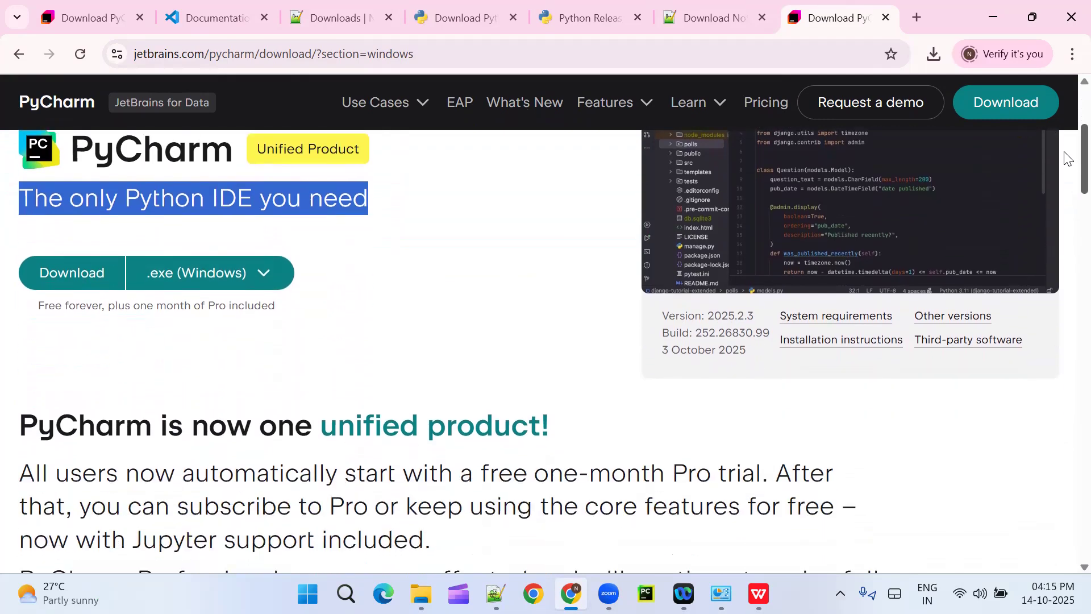
scroll(1066, 150, "up", 1)
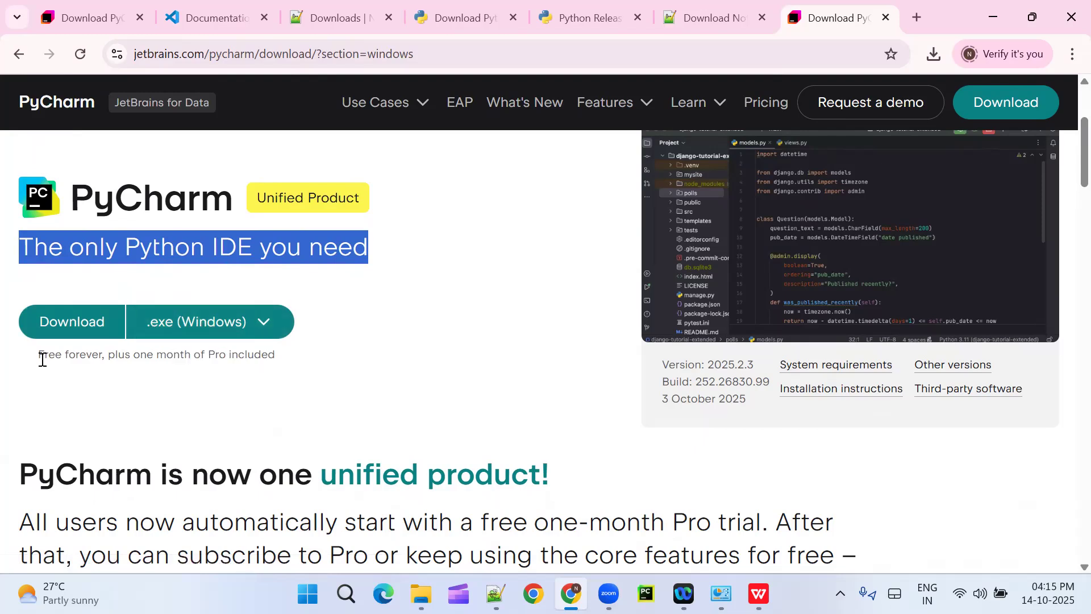
left_click_drag(38, 355, 106, 356)
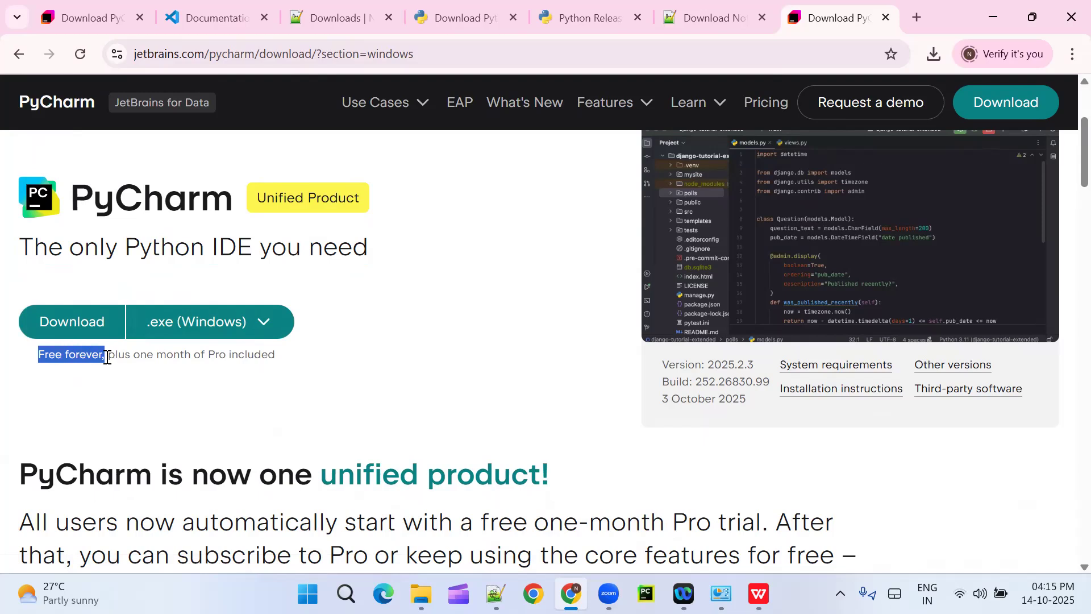
left_click_drag(107, 357, 108, 357)
left_click(116, 397)
left_click_drag(39, 355, 103, 357)
left_click(114, 395)
left_click_drag(38, 355, 274, 353)
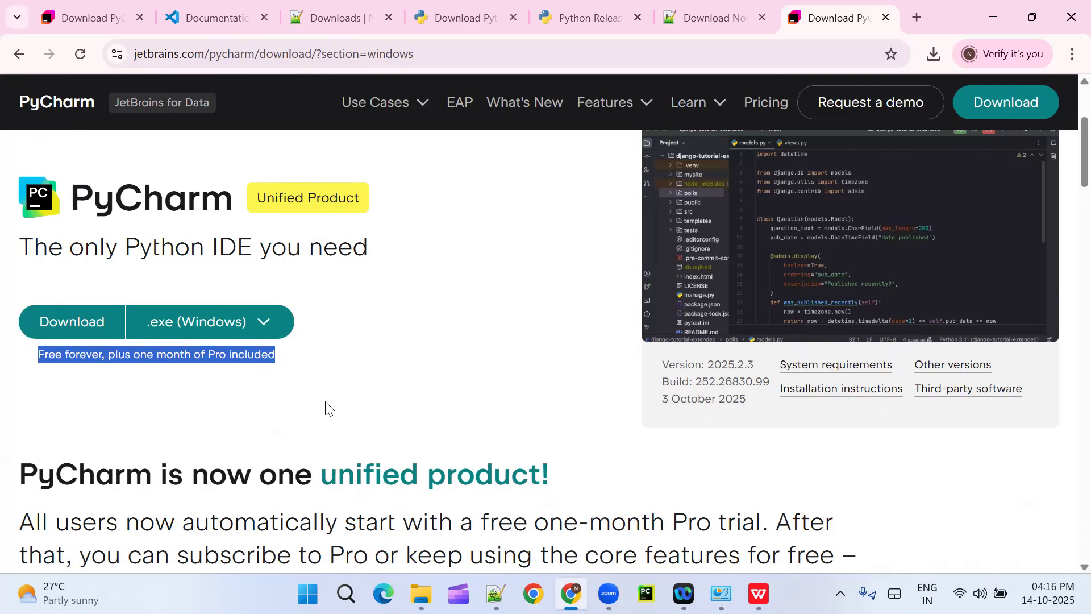
Step: Download the PyCharm .exe installer for Windows and open the Downloads folder from the browser's recent download history
left_click(73, 328)
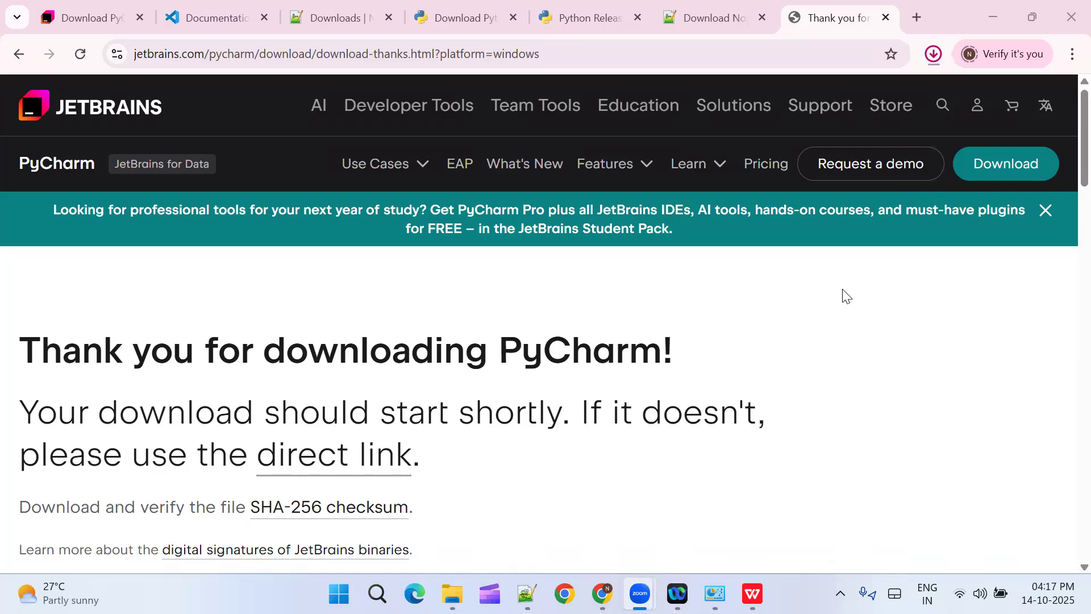
left_click(933, 55)
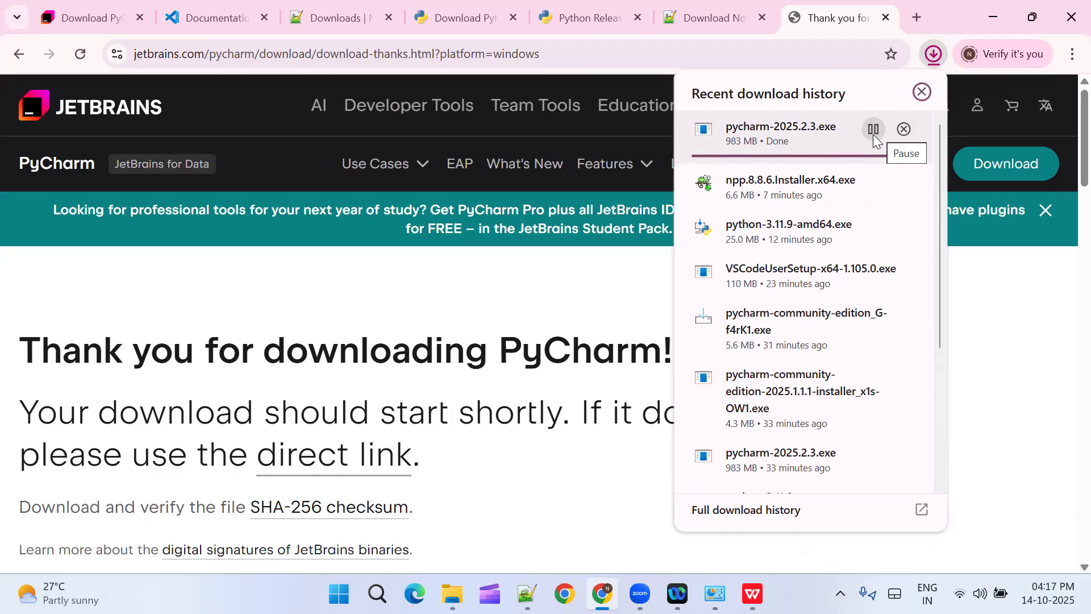
left_click(872, 180)
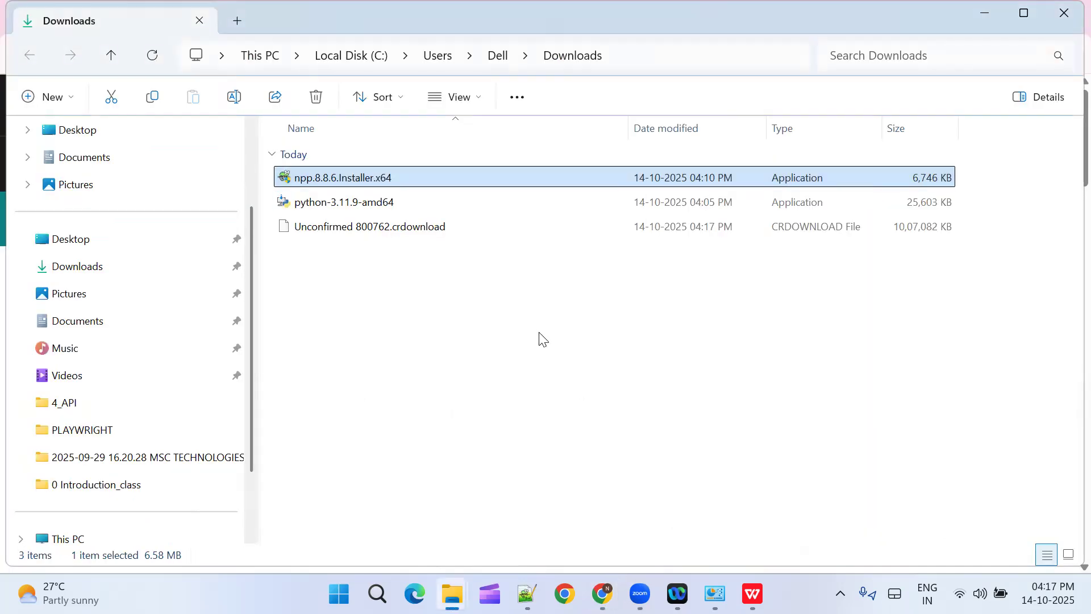
Step: Refresh the Downloads folder listing to bring the PyCharm download up to date
left_click(386, 320)
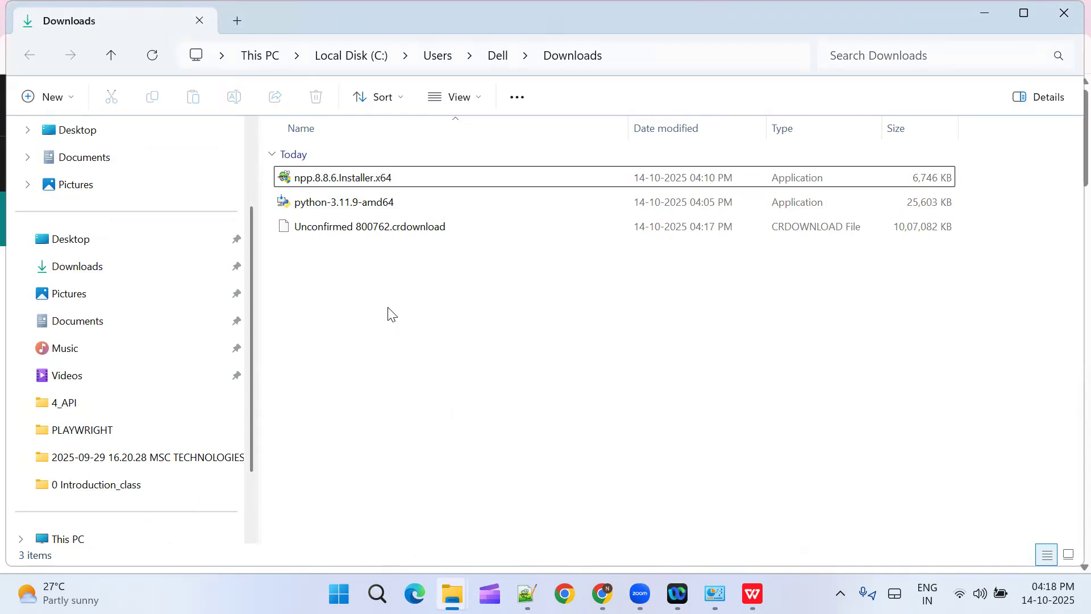
right_click(390, 313)
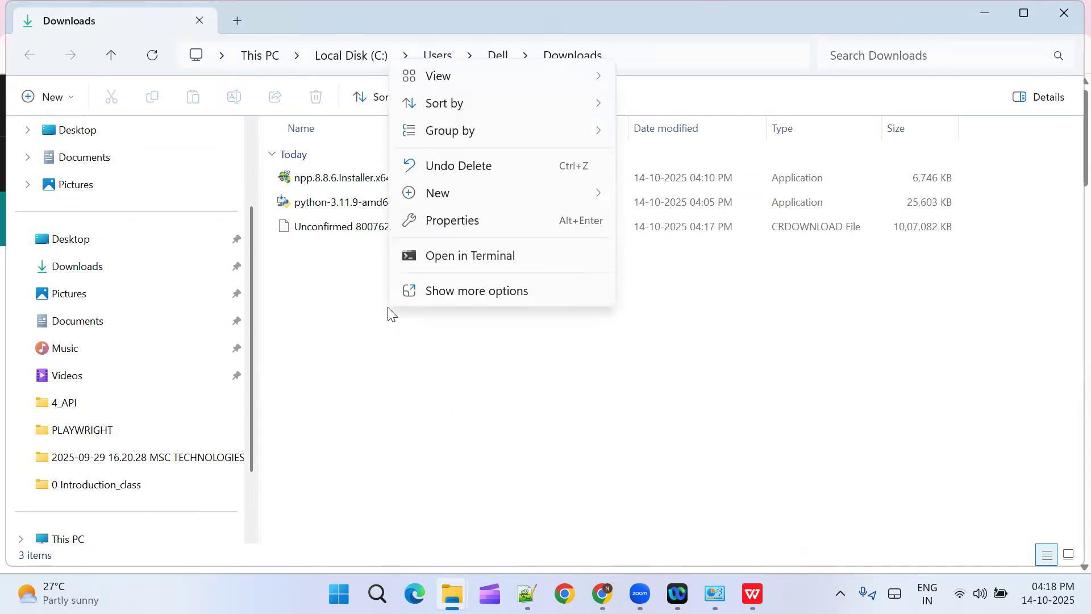
left_click(427, 369)
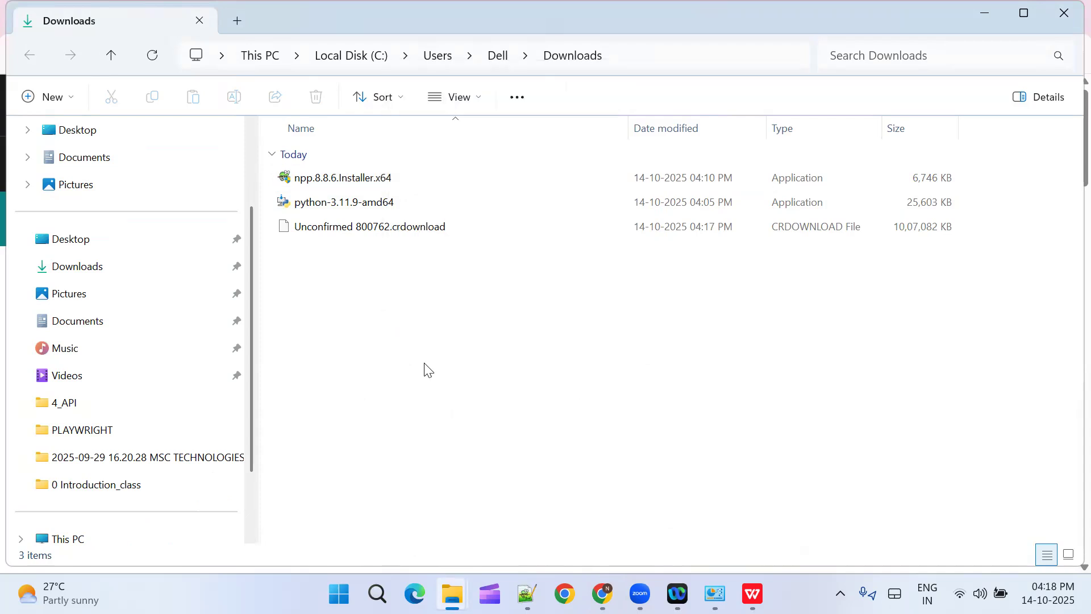
left_click(415, 233)
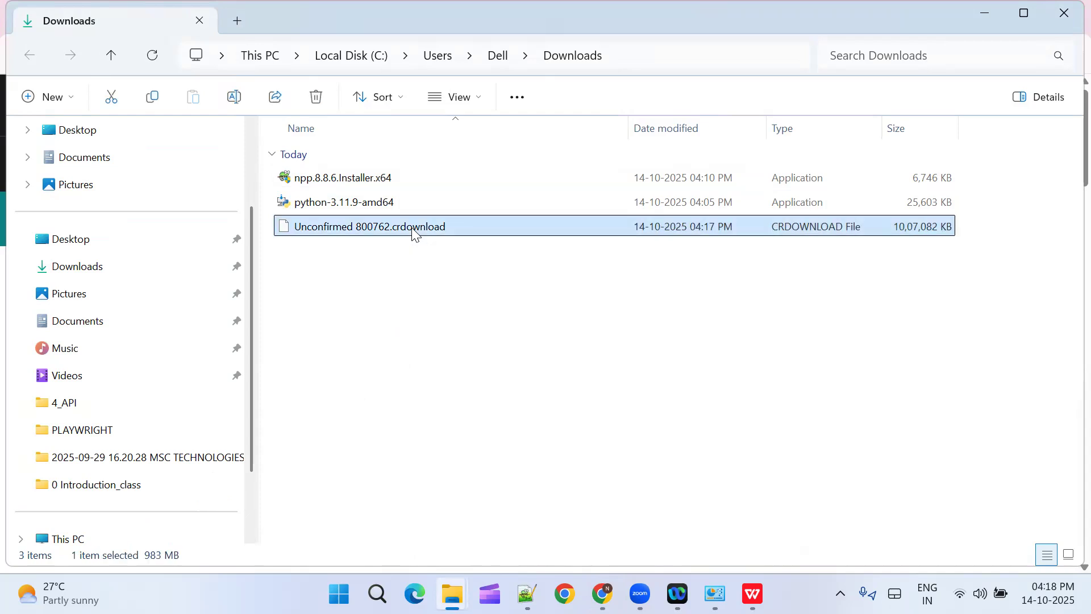
key("F4")
key("Return")
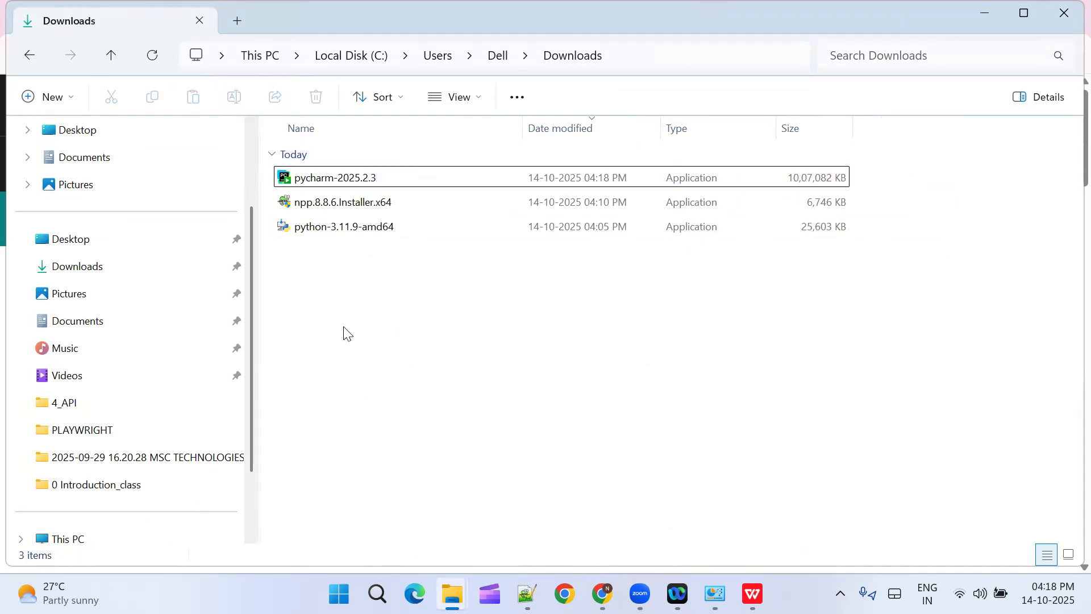
Step: Launch the pycharm-2025.2.3 installer from the Downloads folder
left_click(361, 208)
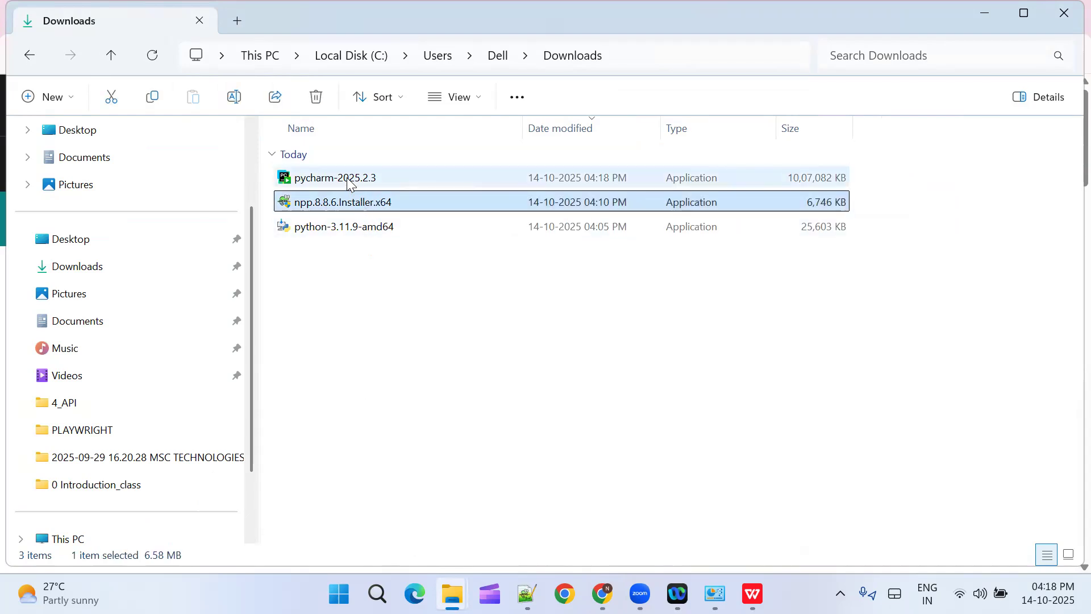
left_click(349, 180)
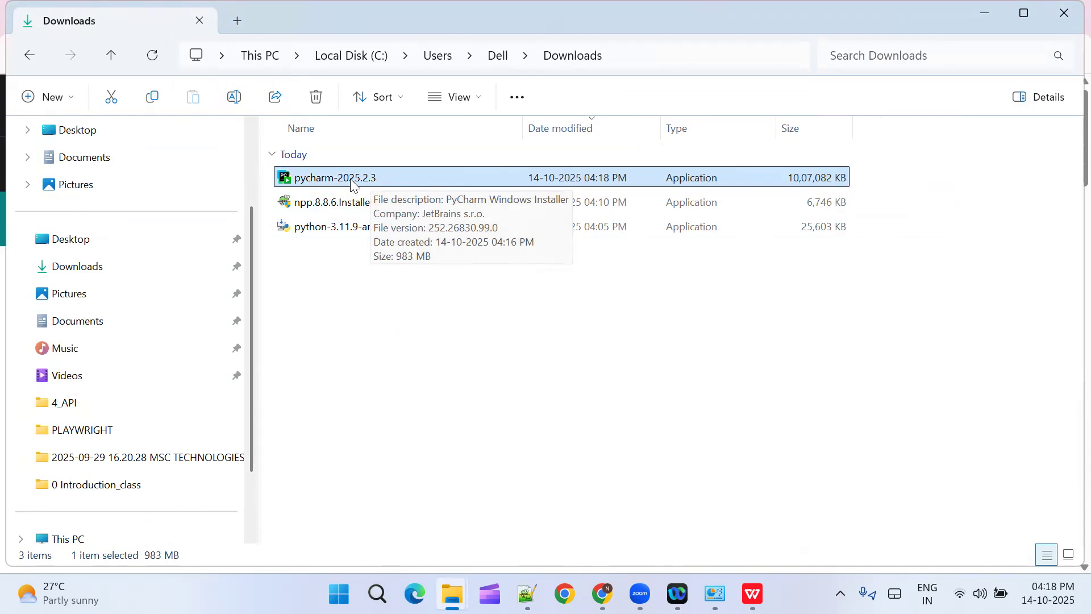
double_click(352, 181)
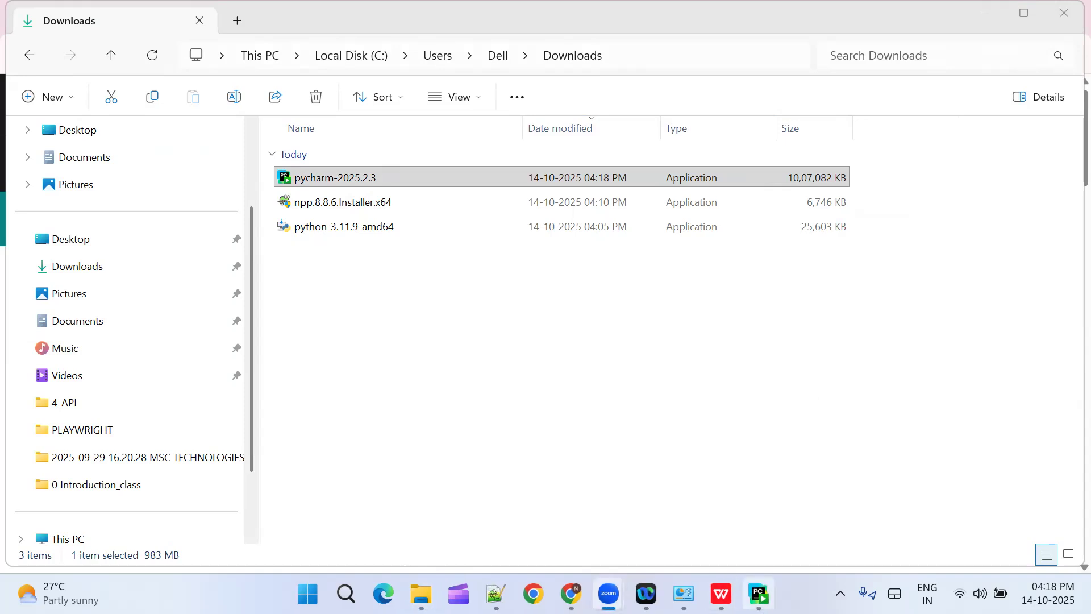
mouse_move(753, 594)
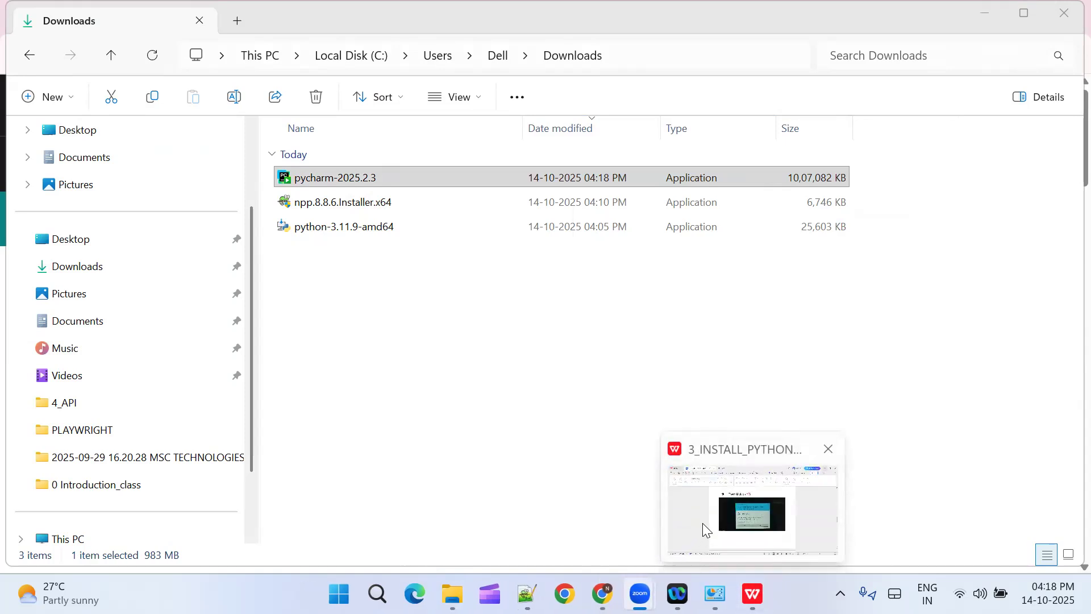
left_click(406, 281)
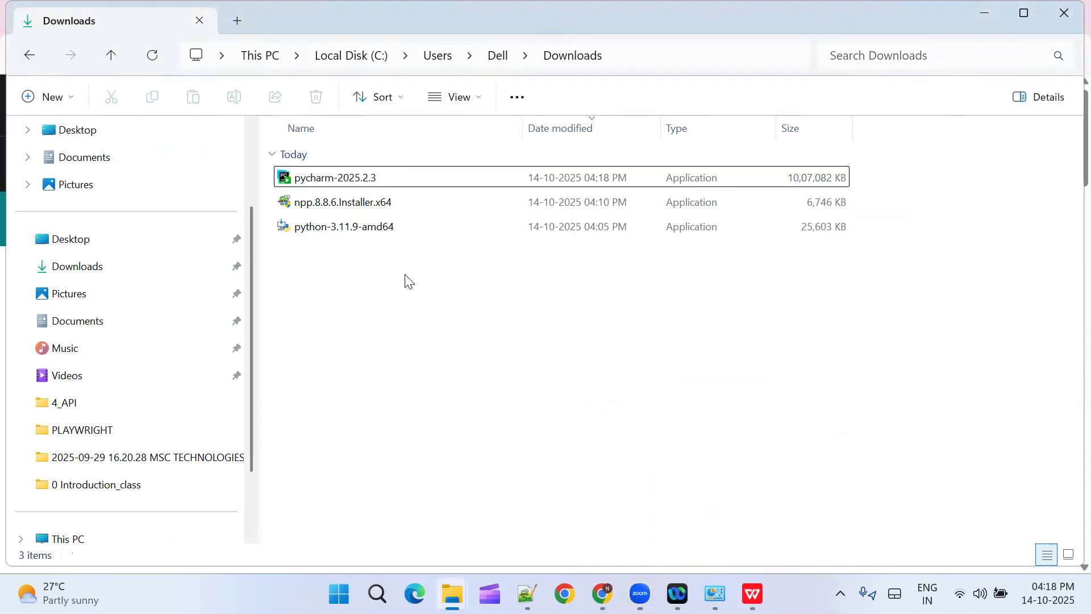
mouse_move(714, 594)
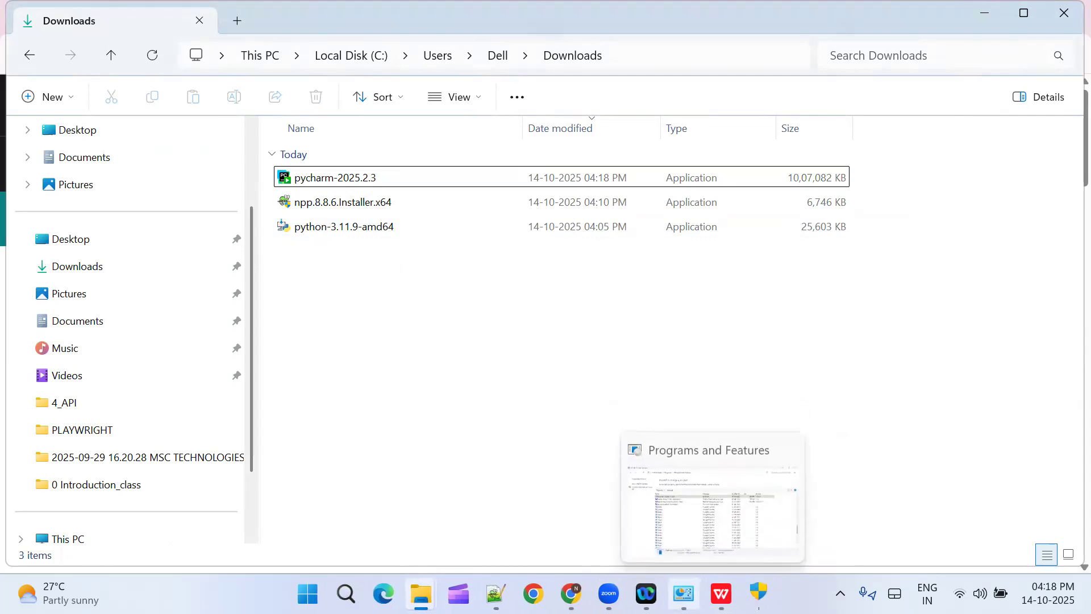
left_click(352, 180)
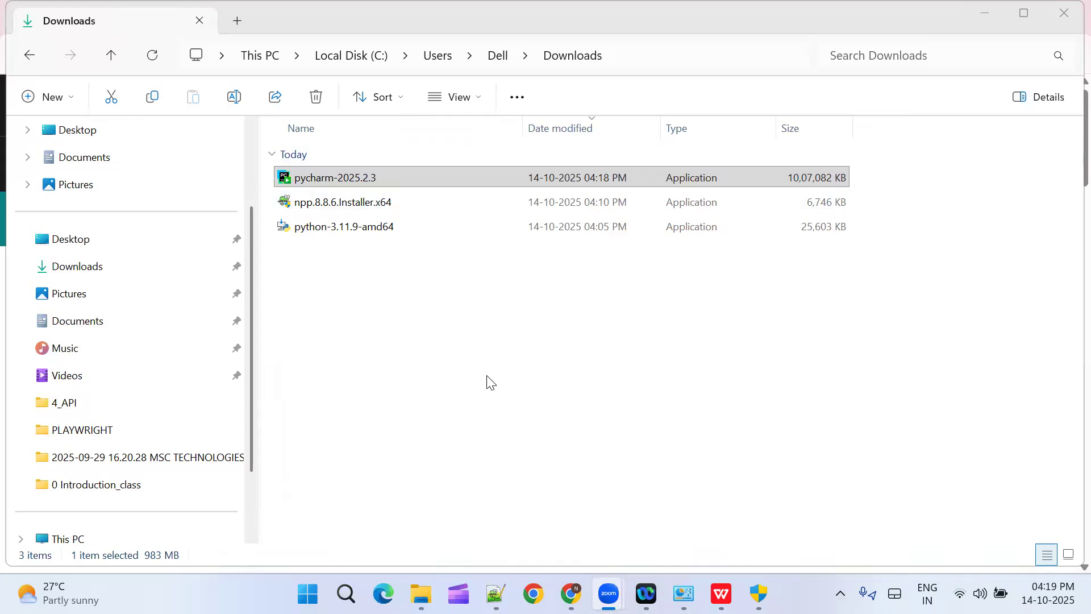
double_click(372, 177)
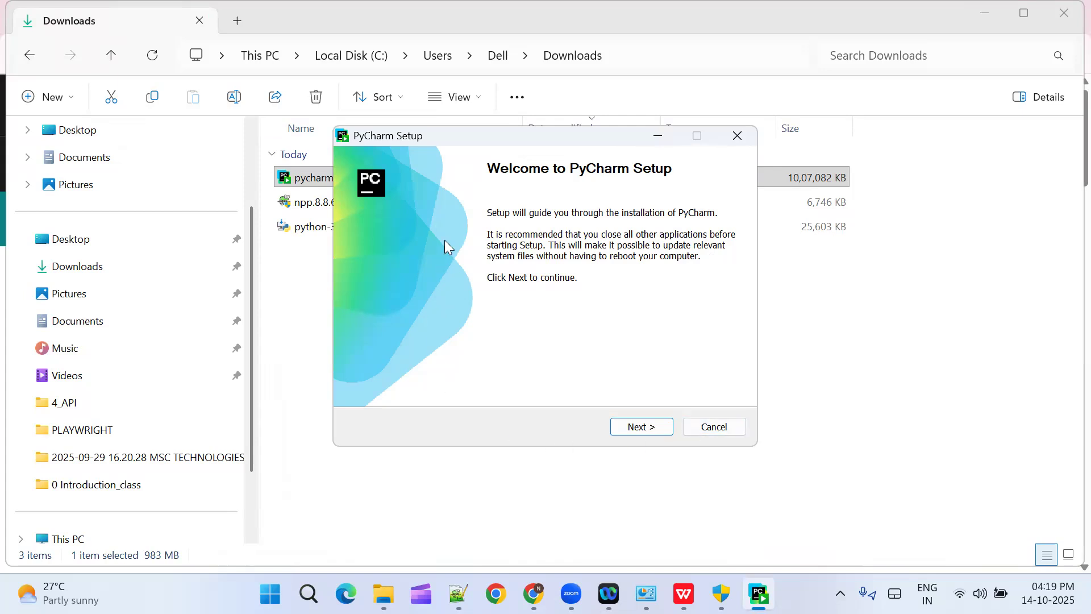
Step: Start installing PyCharm in C:\Program Files\JetBrains\PyCharm 2025.2.3 with a PyCharm desktop shortcut and the JetBrains Start Menu folder
left_click(643, 430)
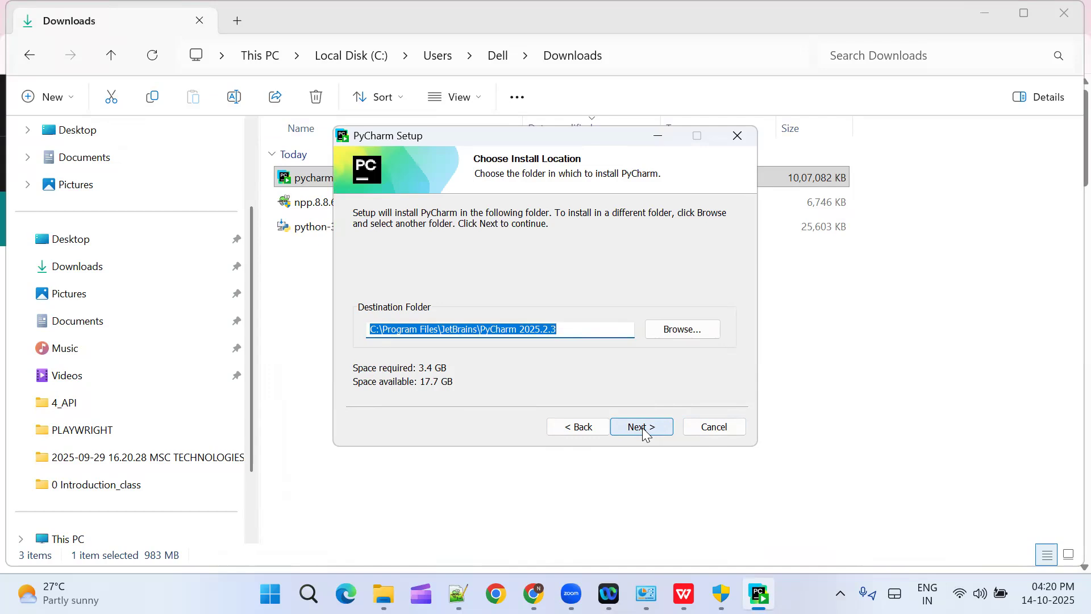
left_click(642, 430)
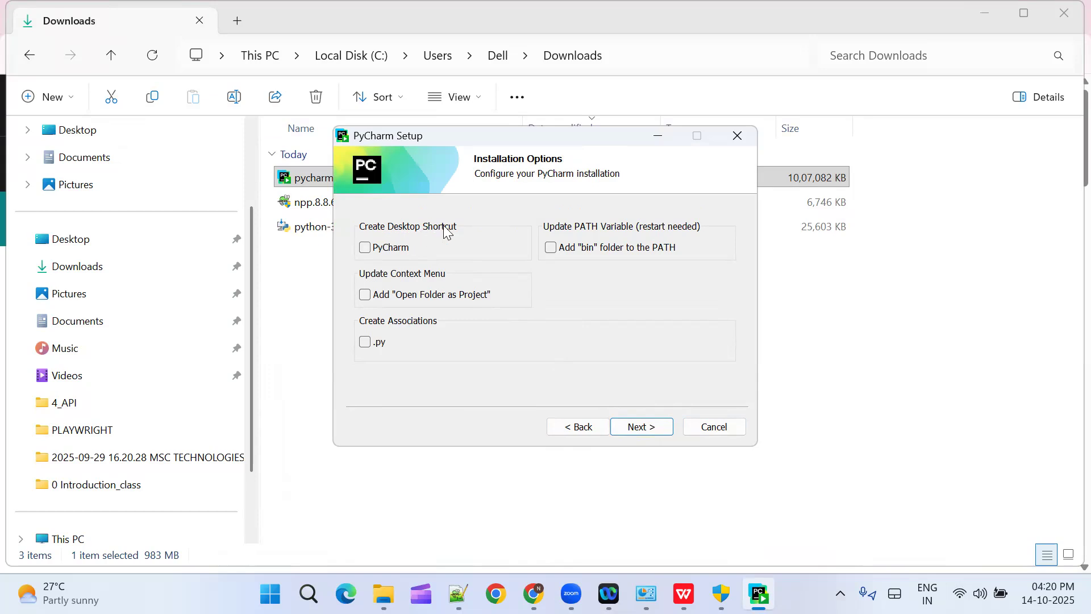
left_click(367, 248)
left_click(638, 430)
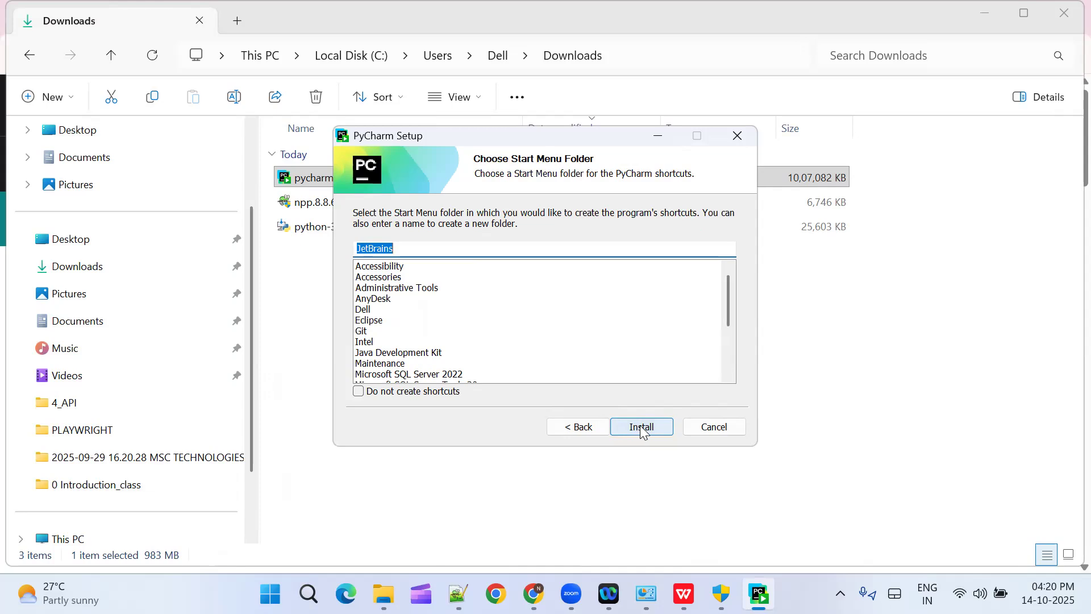
left_click(641, 427)
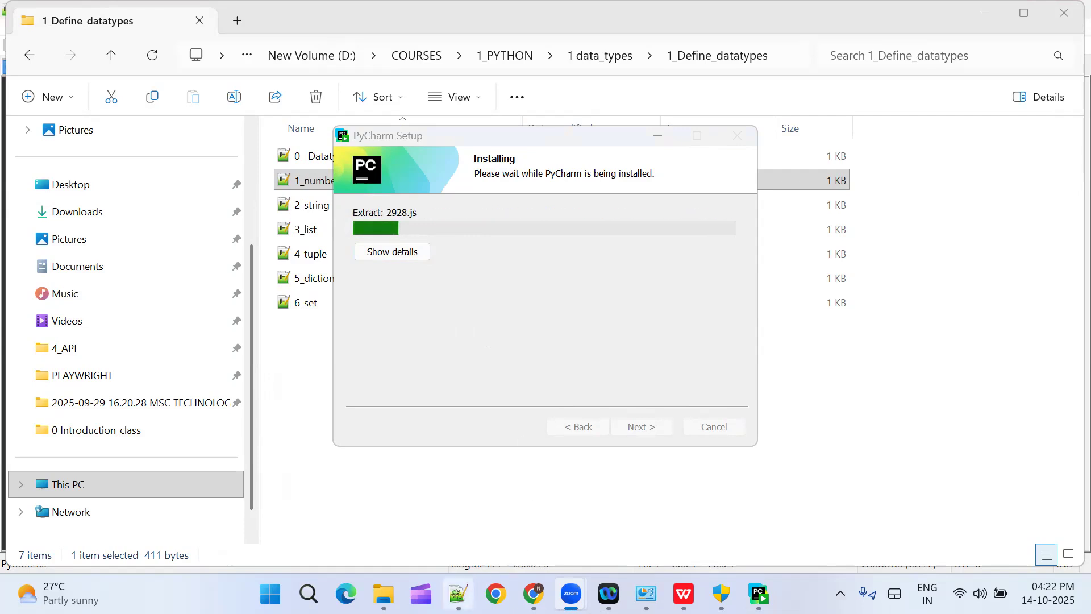
Step: Switch to Notepad++, bring up installs.py and highlight the end of the Notepad++ download URL
left_click(458, 594)
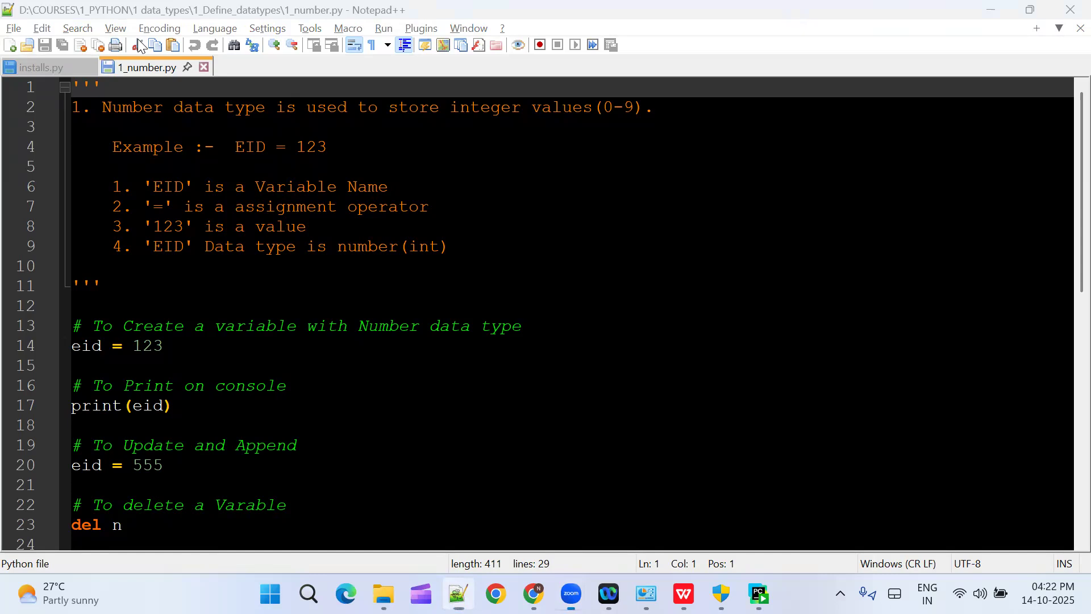
left_click(42, 68)
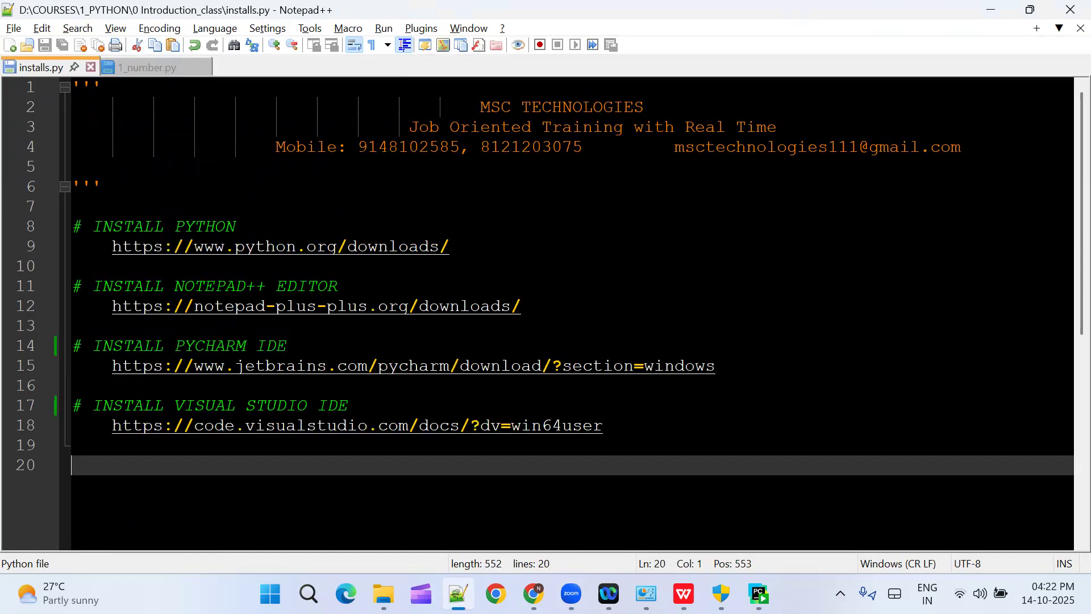
left_click(449, 246)
left_click_drag(520, 305, 329, 306)
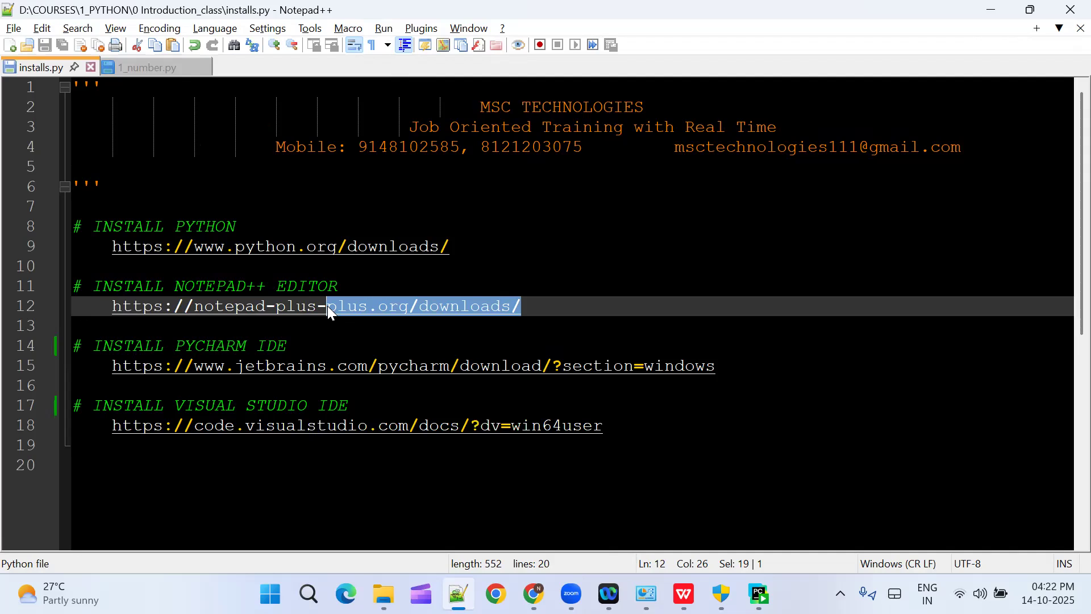
Step: Highlight the end of the Notepad++ download URL and the end of the PyCharm download URL in installs.py
left_click(477, 327)
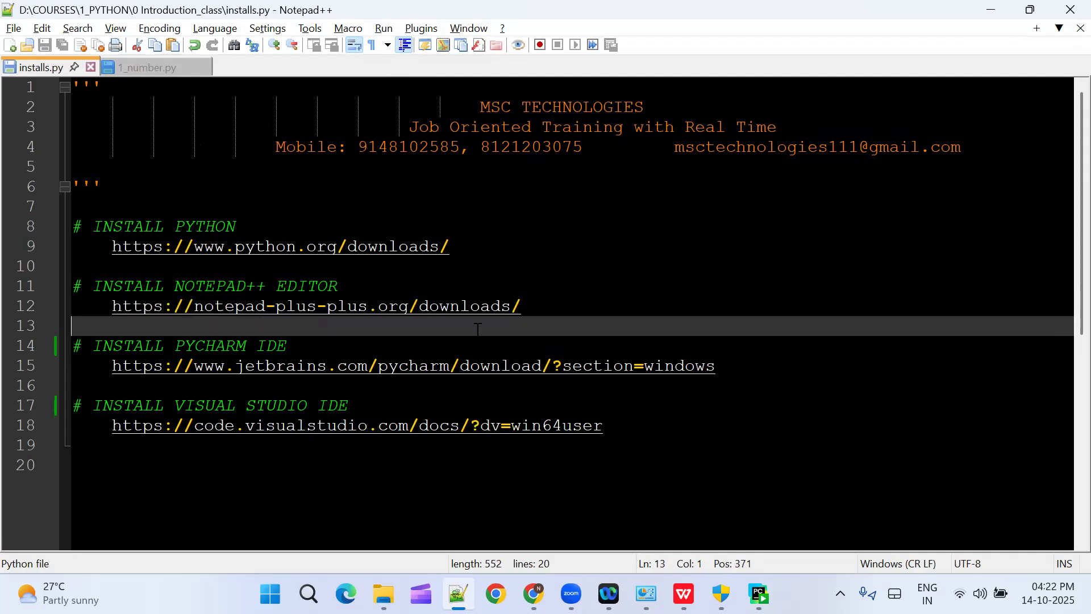
left_click_drag(520, 306, 441, 305)
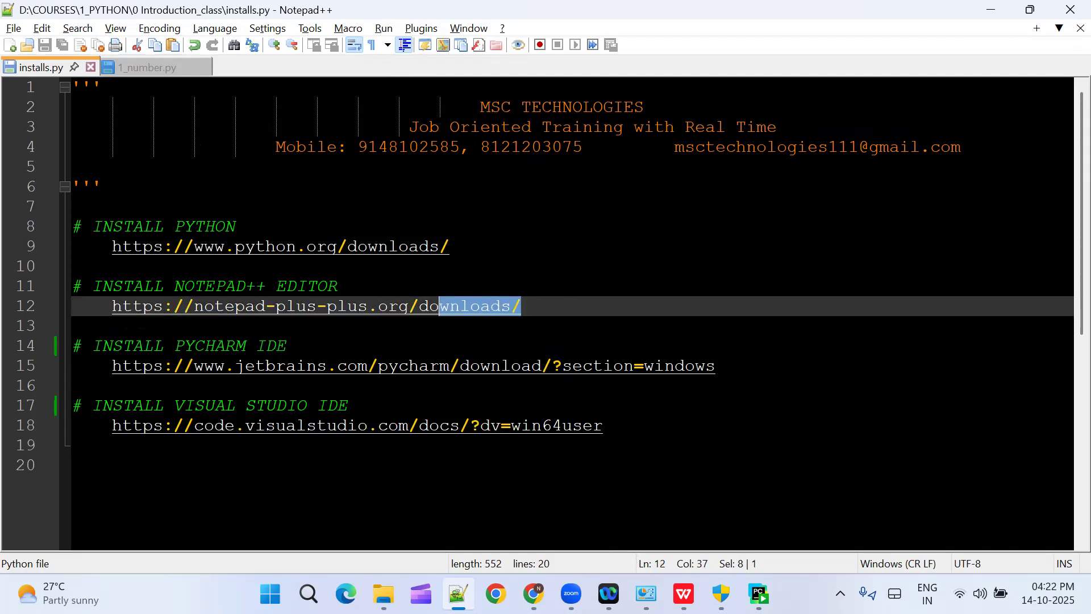
left_click_drag(715, 365, 613, 367)
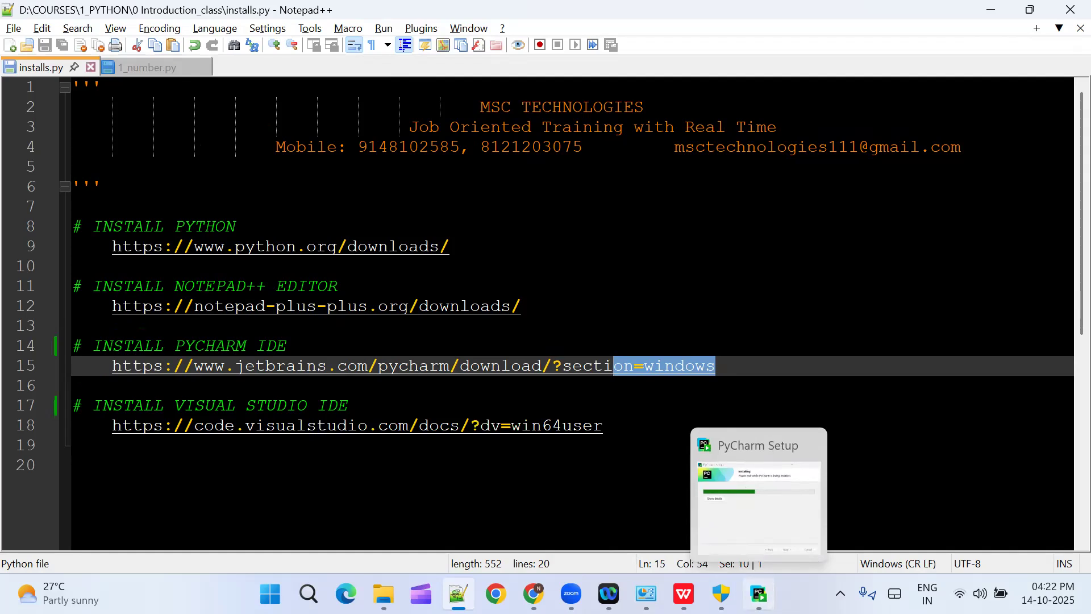
Step: Switch to PyCharm Setup and finish the installation with the Run PyCharm option enabled
left_click(759, 594)
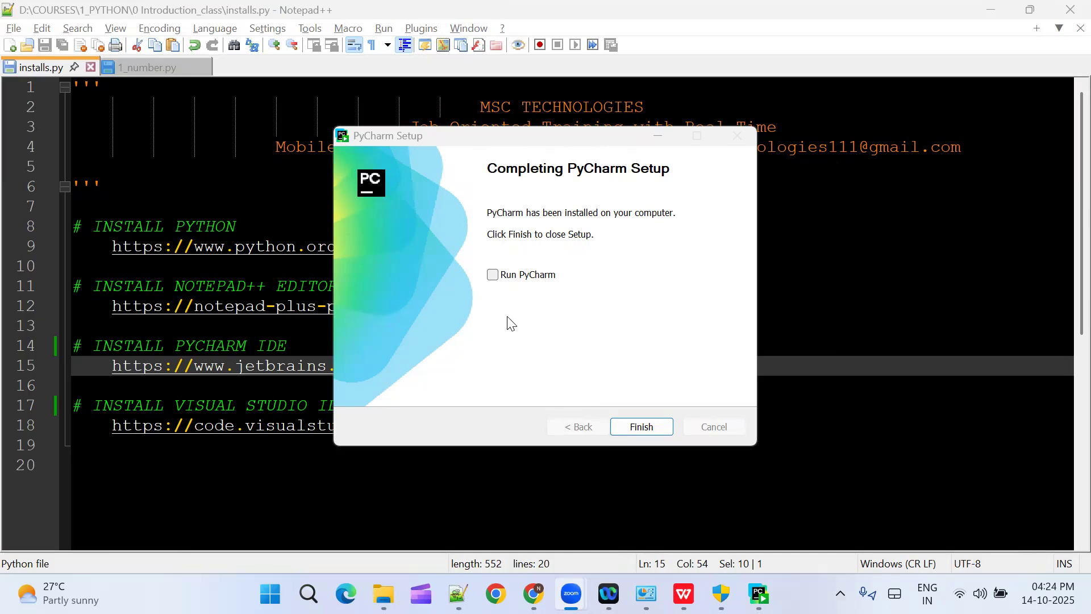
left_click(492, 277)
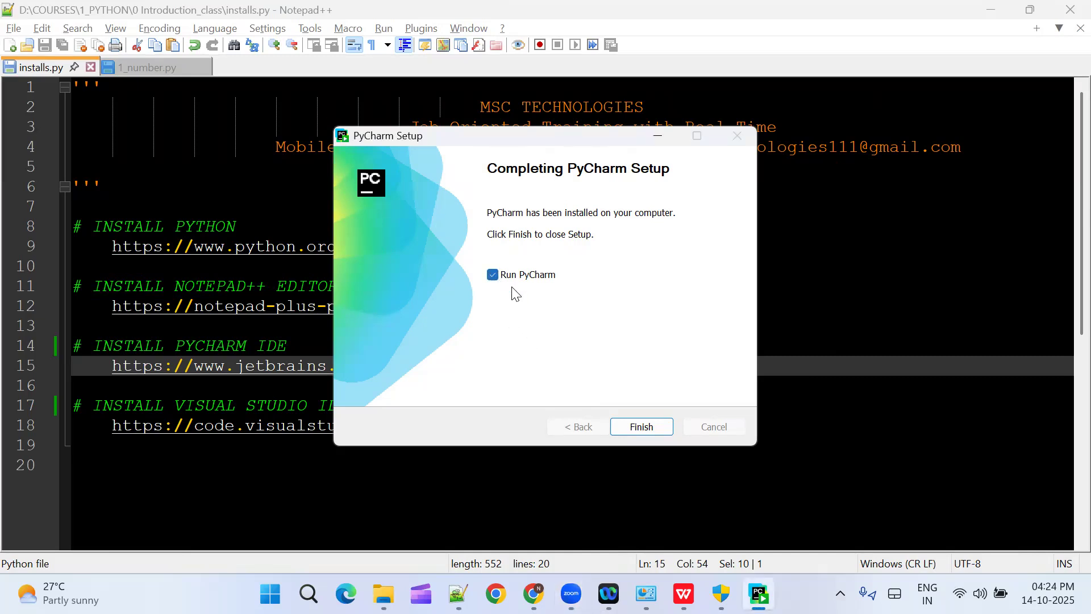
left_click(642, 428)
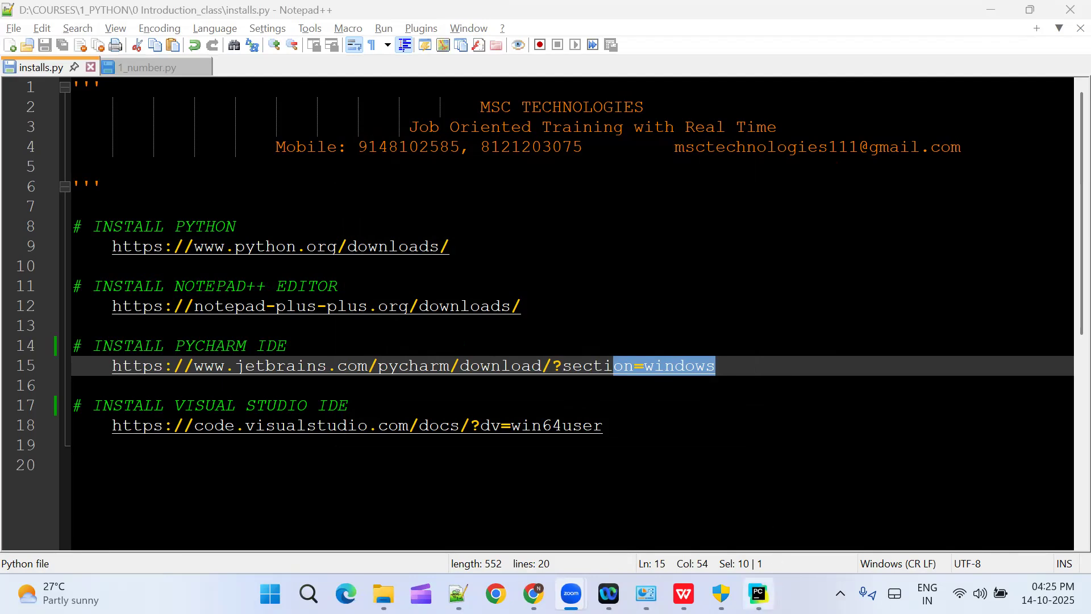
Step: Switch to PyCharm, accept the JetBrains User Agreement and allow PyCharm 2025.2.3 public and private network access through Windows Firewall
left_click(759, 594)
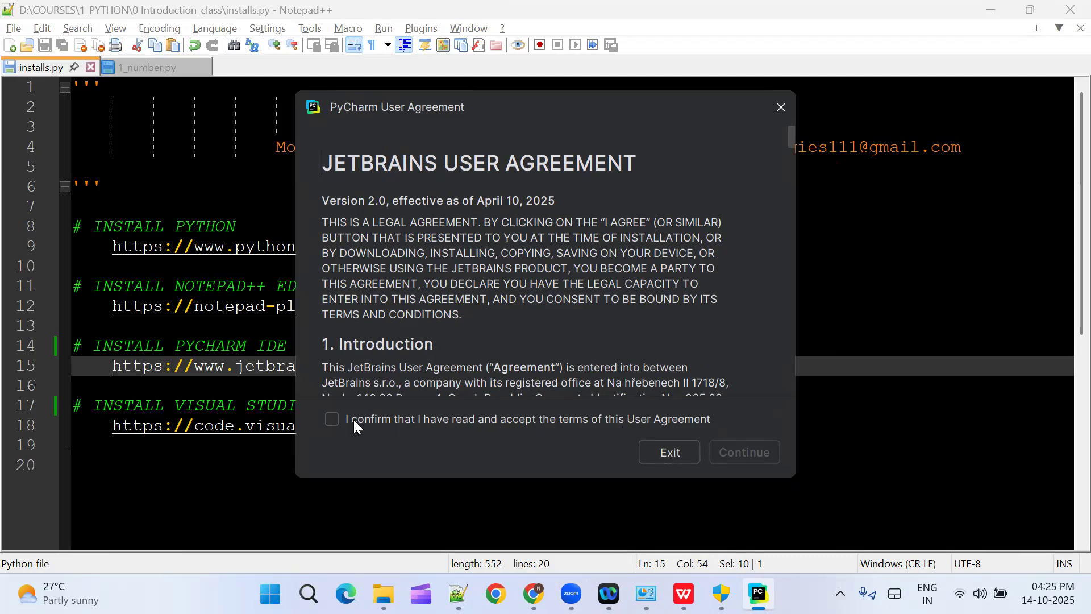
left_click(331, 422)
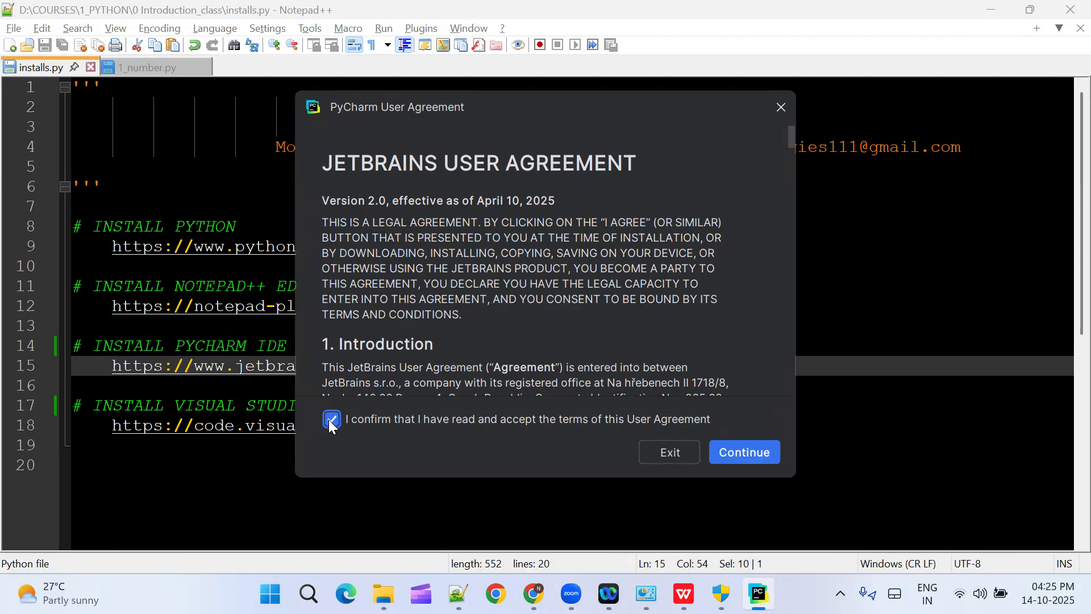
left_click(745, 452)
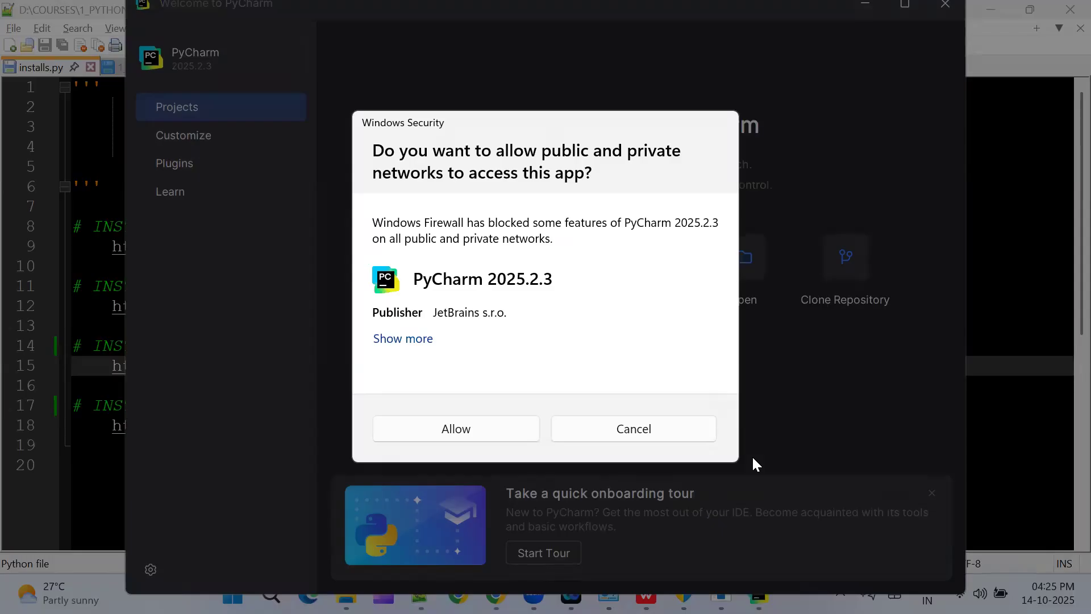
left_click(459, 429)
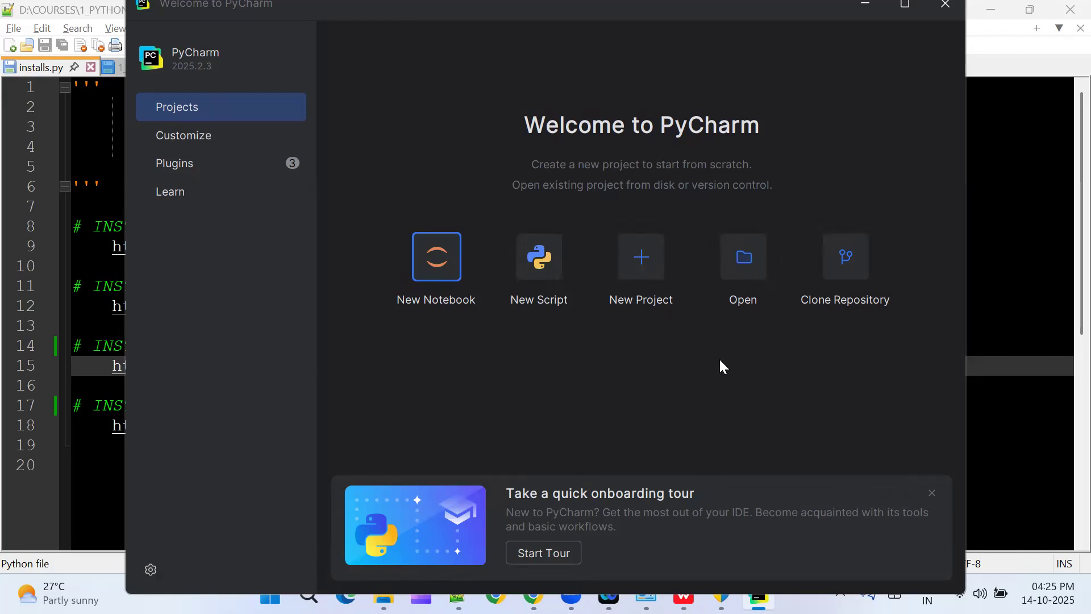
Step: Start opening an existing project from the Welcome to PyCharm screen
left_click(742, 264)
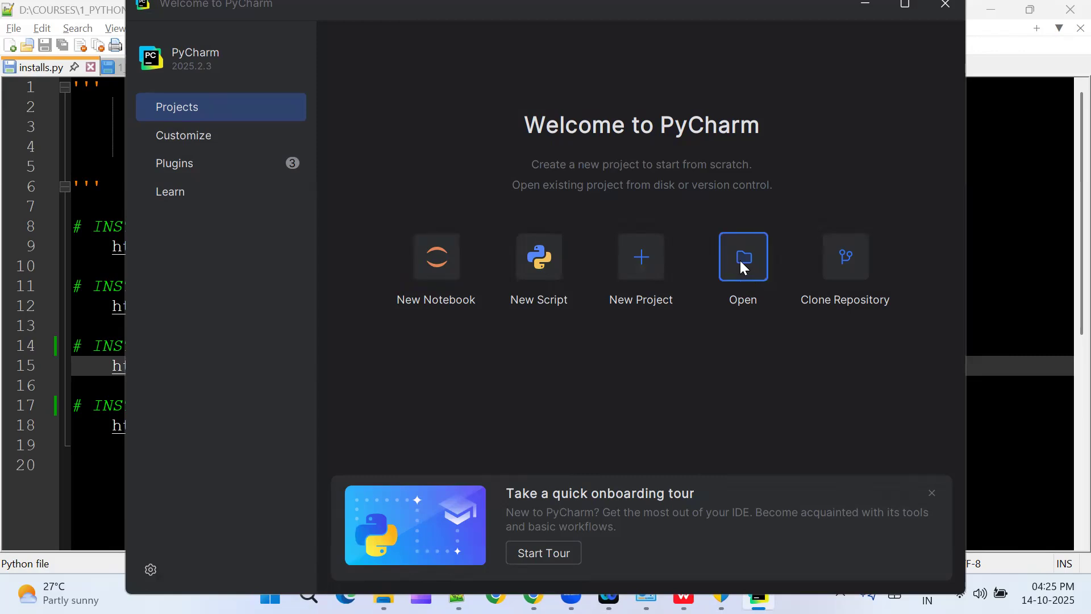